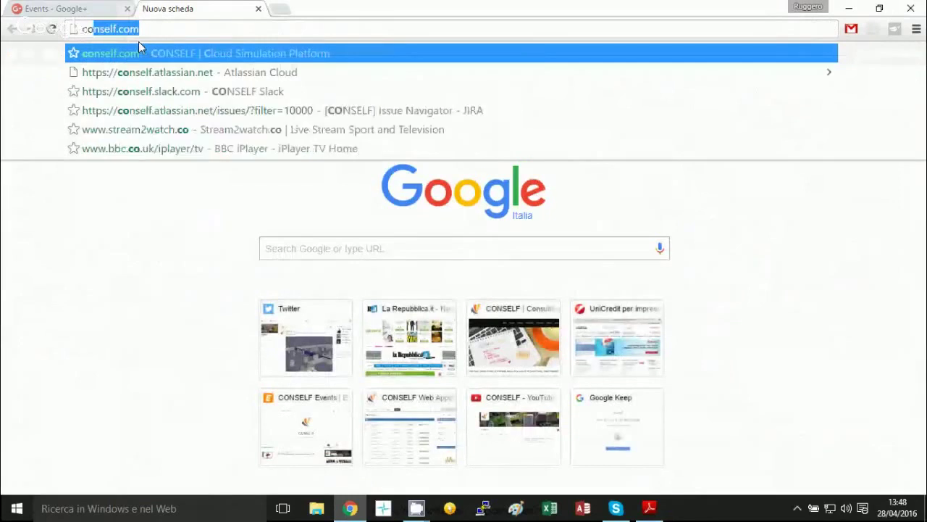
Step: Open conself.com and look over its home page down to the dedicated applications section
{"action": "key", "text": "Return"}
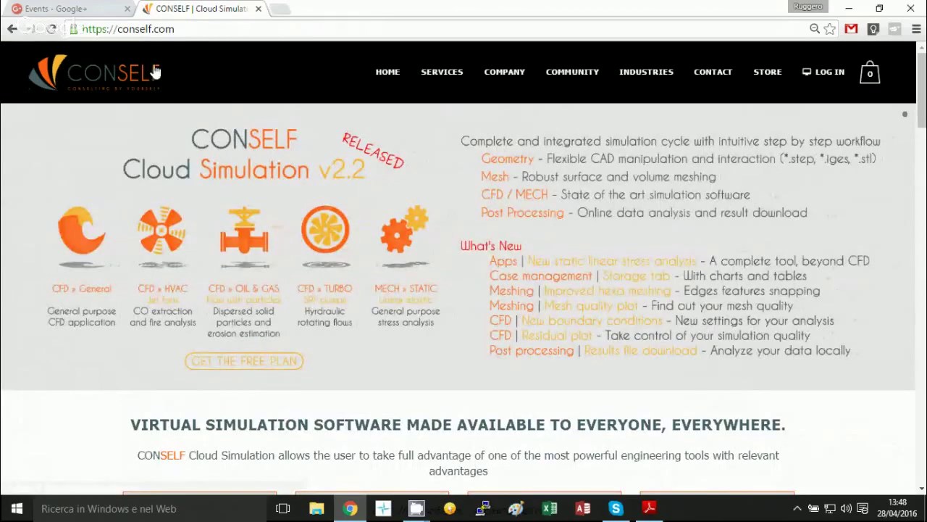
{"action": "scroll", "coordinate": [367, 300], "scroll_direction": "down", "scroll_amount": 4}
{"action": "scroll", "coordinate": [365, 305], "scroll_direction": "down", "scroll_amount": 15}
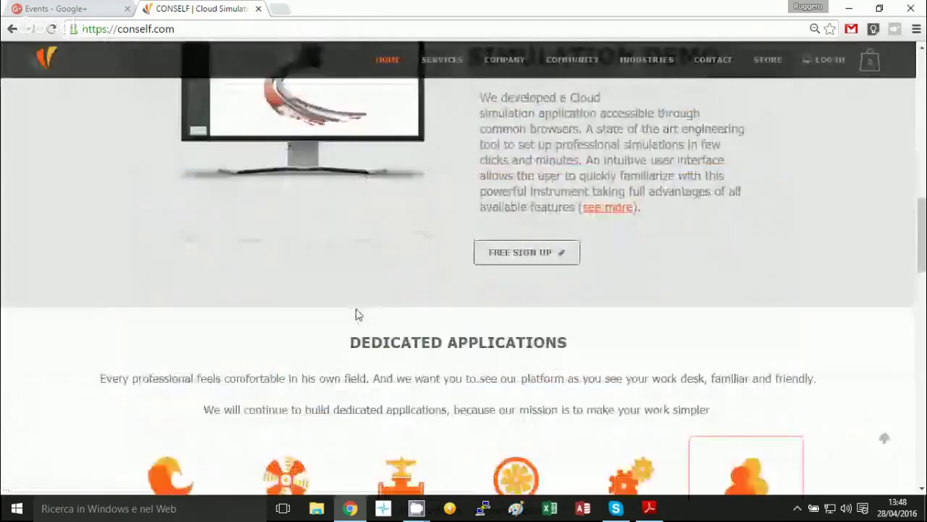
{"action": "scroll", "coordinate": [367, 321], "scroll_direction": "up", "scroll_amount": 15}
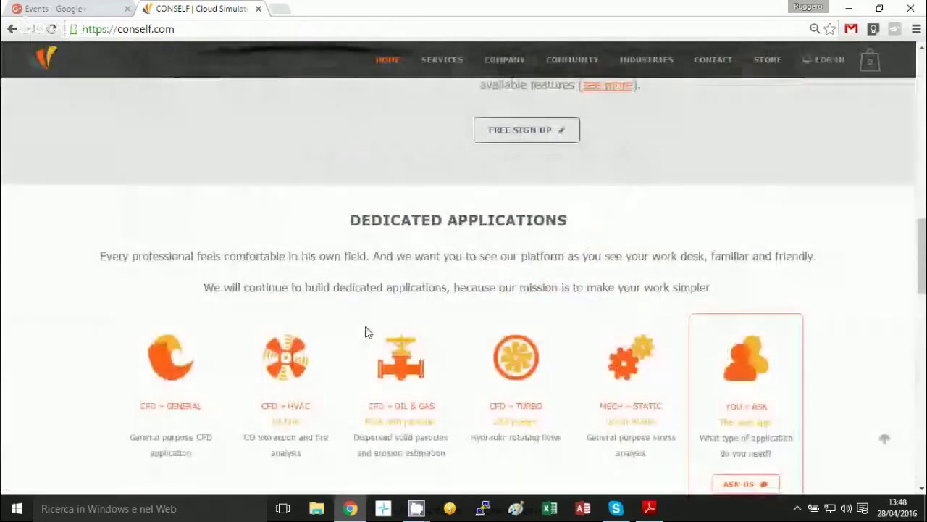
{"action": "scroll", "coordinate": [357, 335], "scroll_direction": "up", "scroll_amount": 1}
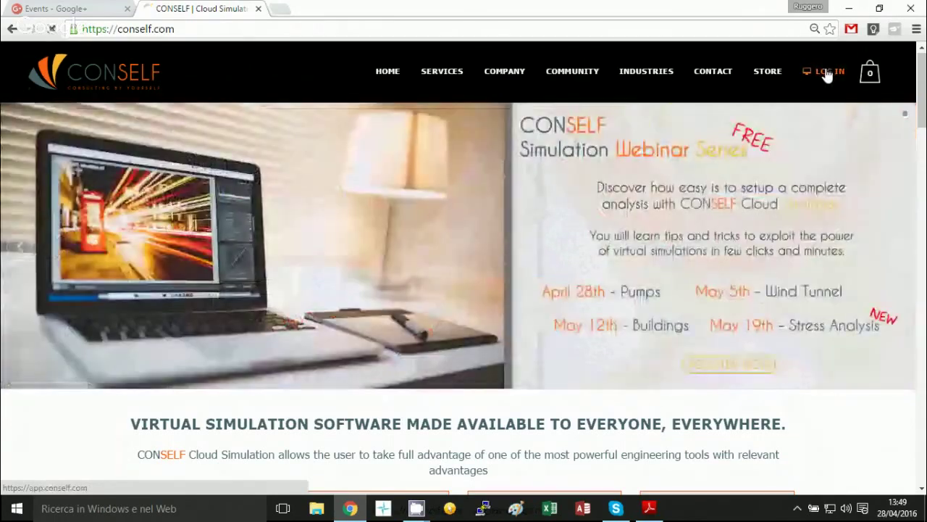
Step: Log in to the CONSELF platform with the prefilled account credentials
{"action": "left_click", "coordinate": [828, 72]}
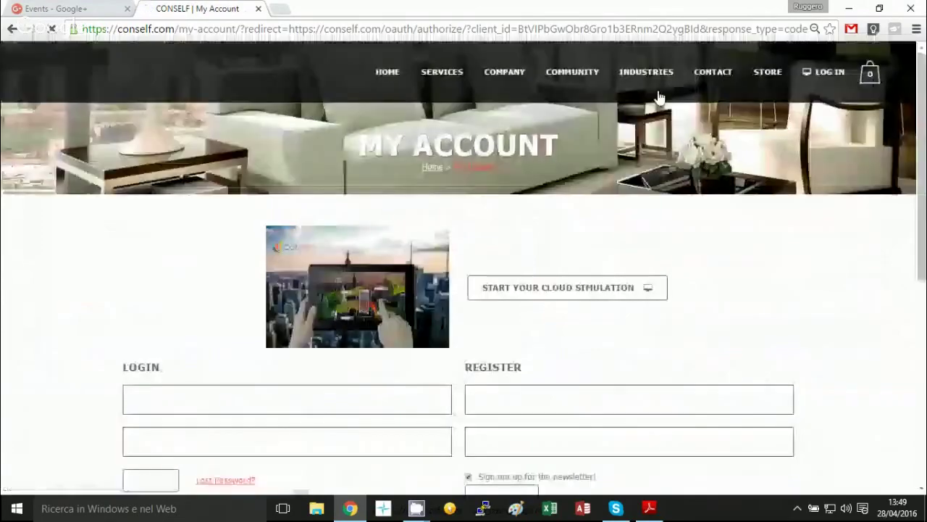
{"action": "scroll", "coordinate": [494, 145], "scroll_direction": "down", "scroll_amount": 2}
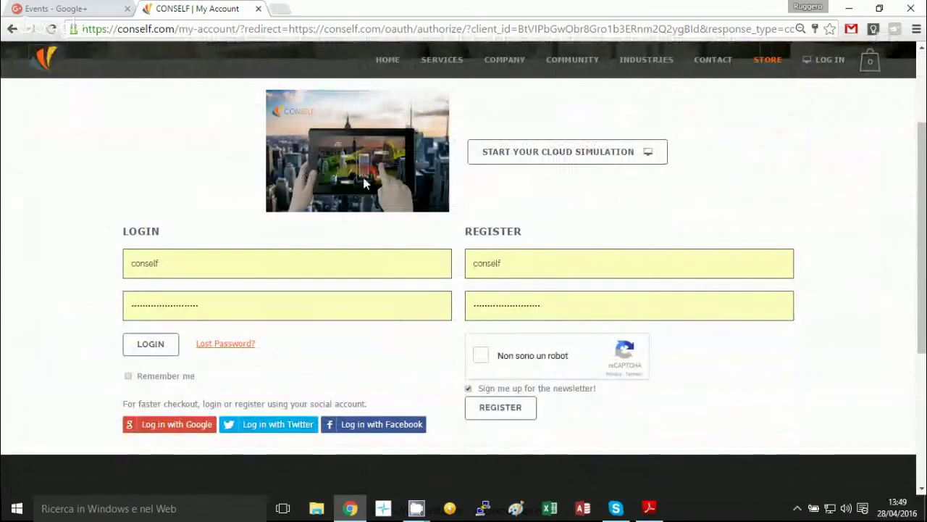
{"action": "left_click", "coordinate": [527, 261]}
{"action": "left_click", "coordinate": [537, 239]}
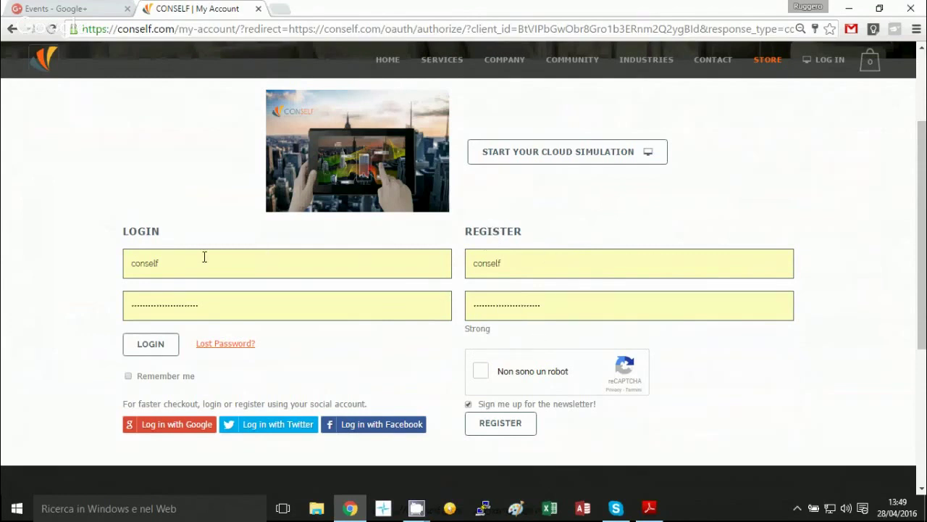
{"action": "left_click", "coordinate": [159, 346]}
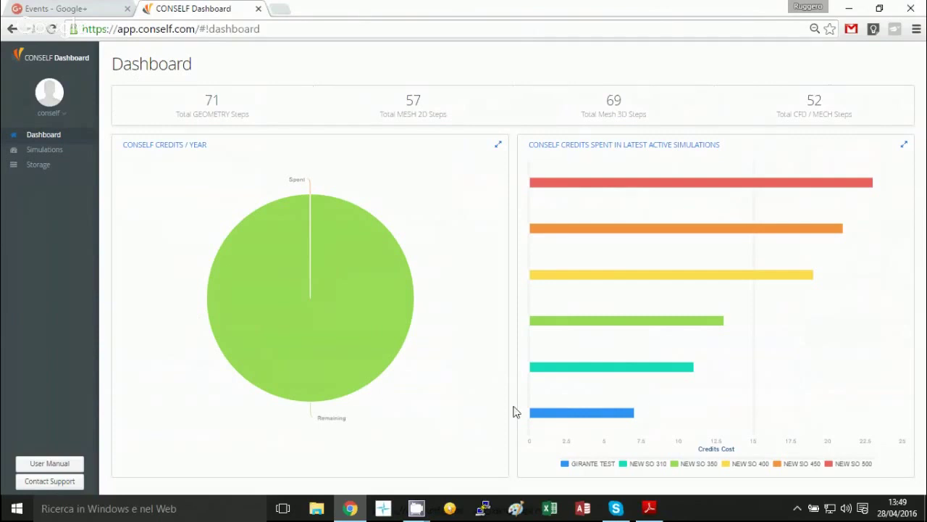
Step: Open the Simulations page and look through the existing cases without choosing one
{"action": "mouse_move", "coordinate": [336, 377]}
{"action": "left_click", "coordinate": [64, 152]}
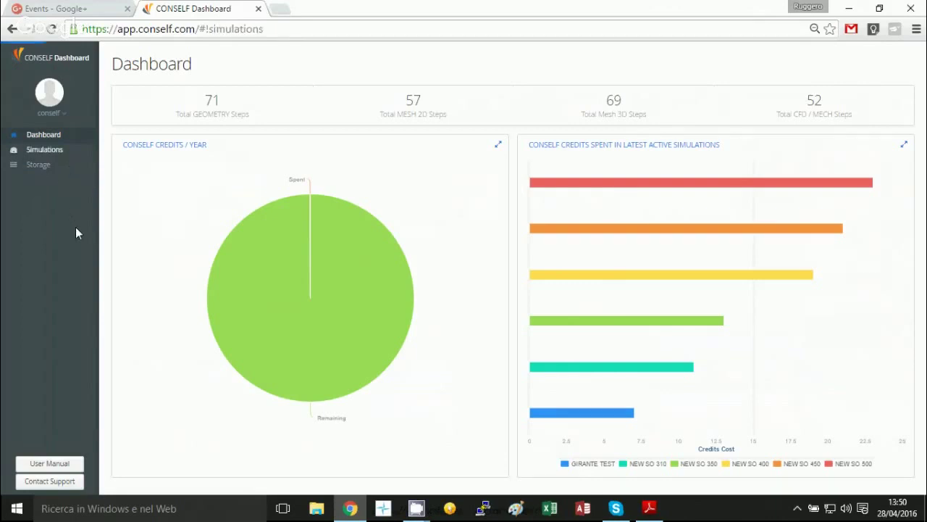
{"action": "left_click", "coordinate": [191, 130]}
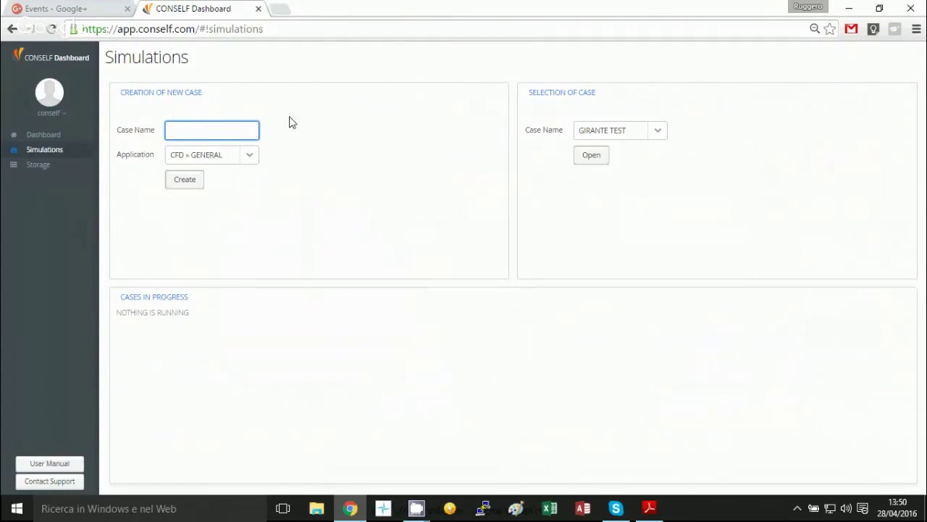
{"action": "mouse_move", "coordinate": [239, 259]}
{"action": "left_click", "coordinate": [659, 134]}
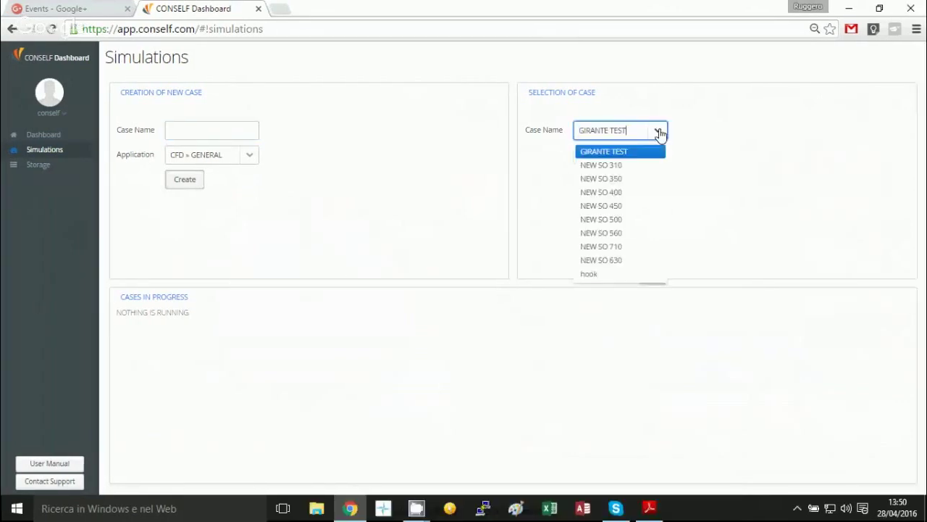
{"action": "scroll", "coordinate": [630, 221], "scroll_direction": "down", "scroll_amount": 5}
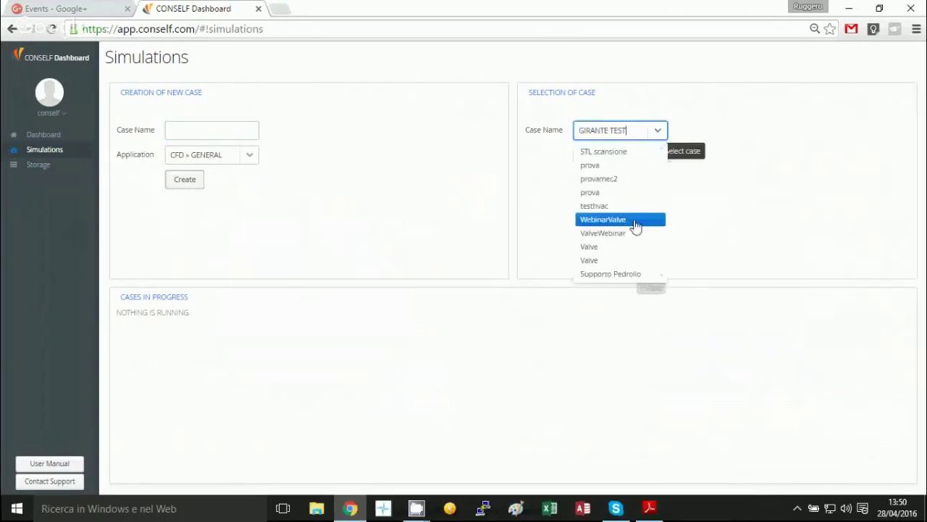
{"action": "left_click", "coordinate": [768, 223]}
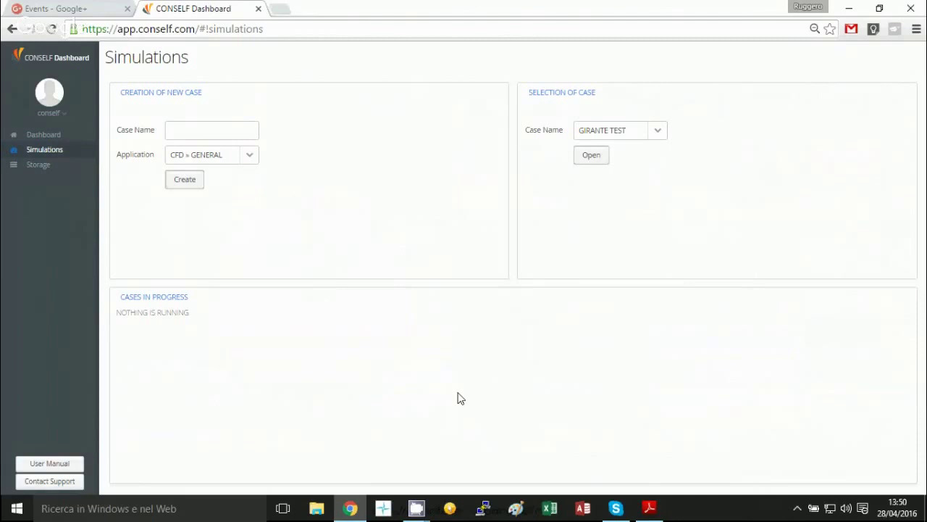
Step: Look through the applications offered for a new case
{"action": "left_click", "coordinate": [189, 129]}
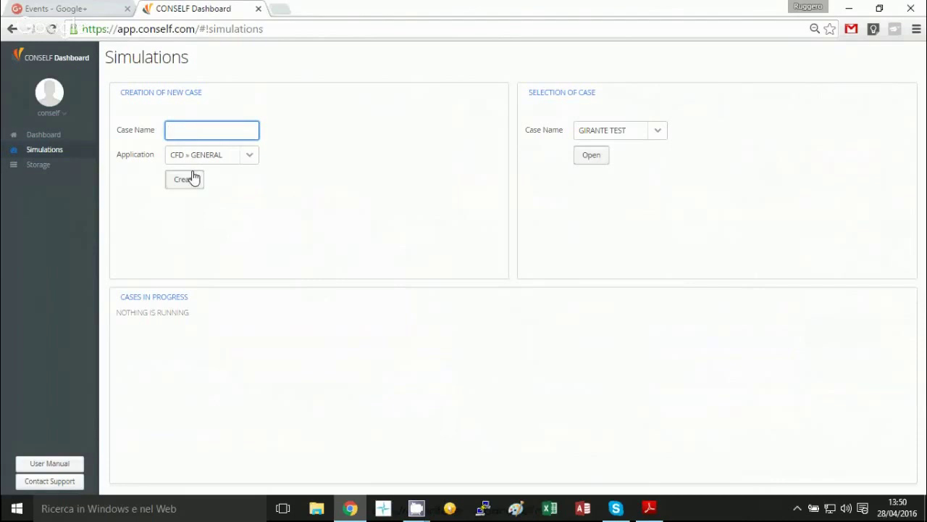
{"action": "left_click", "coordinate": [250, 157]}
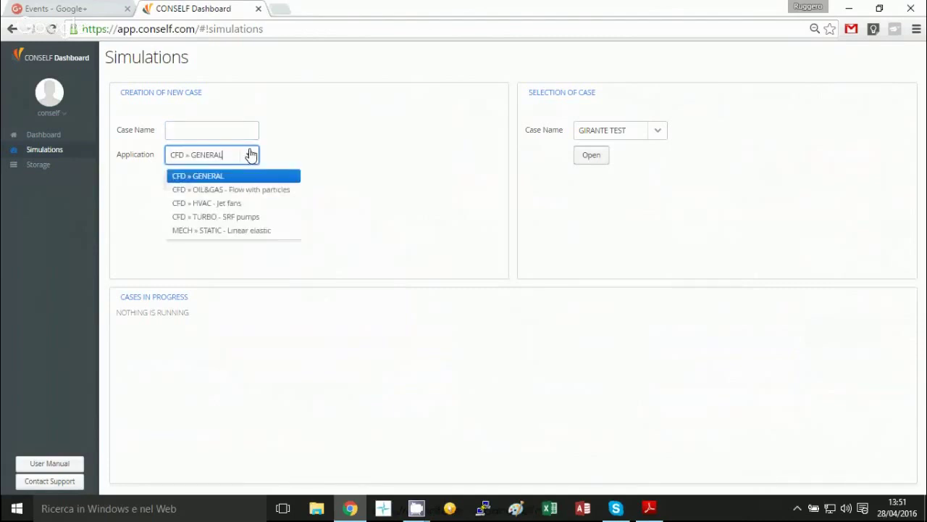
{"action": "left_click", "coordinate": [242, 220]}
{"action": "left_click", "coordinate": [217, 133]}
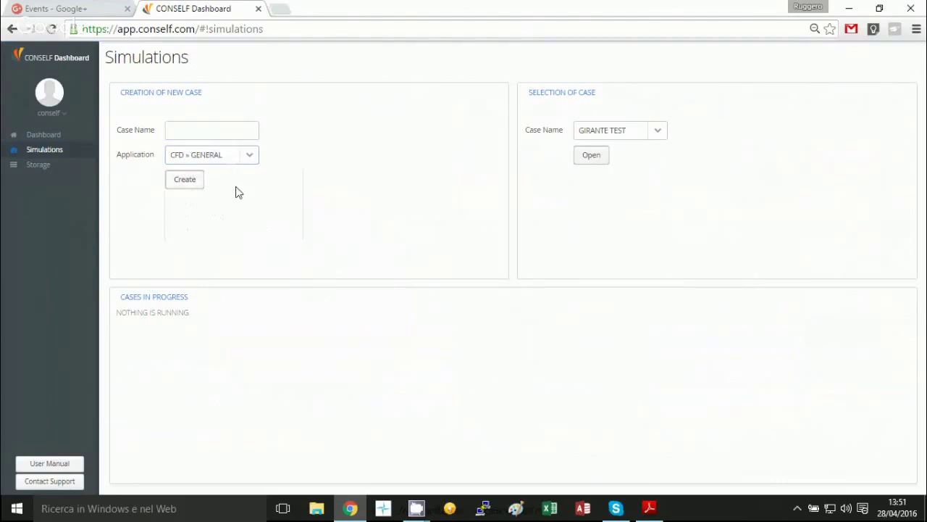
Step: Create a new case named impeller with the CFD » TURBO - SRF pumps application
{"action": "left_click", "coordinate": [255, 156]}
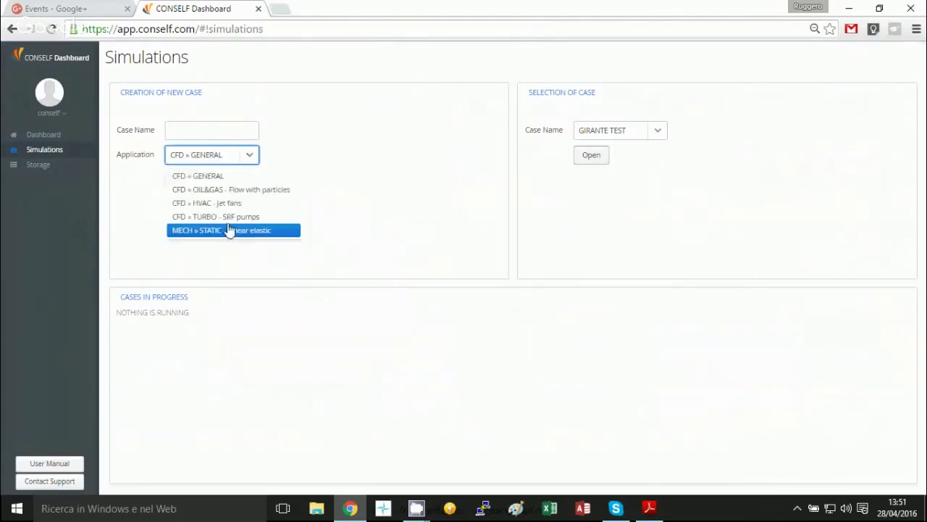
{"action": "left_click", "coordinate": [229, 216]}
{"action": "left_click", "coordinate": [215, 130]}
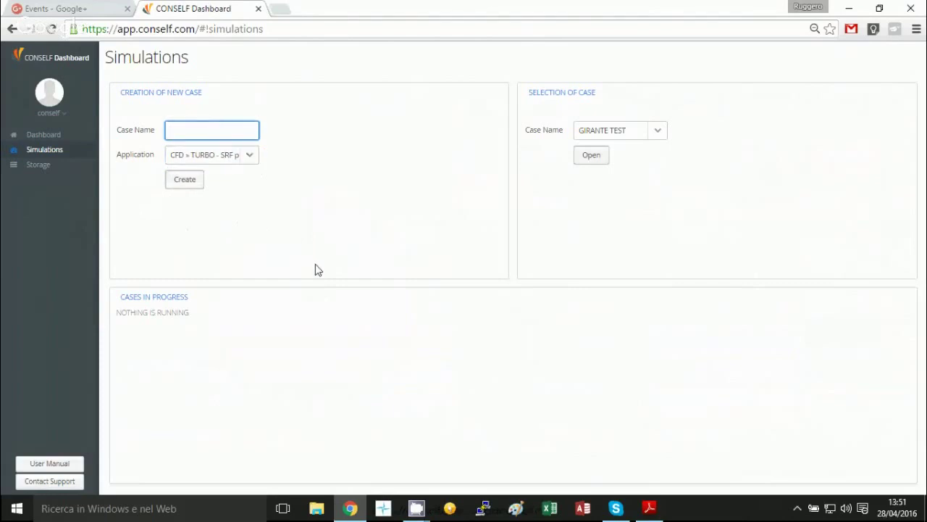
{"action": "type", "text": "impeller"}
{"action": "left_click", "coordinate": [186, 184]}
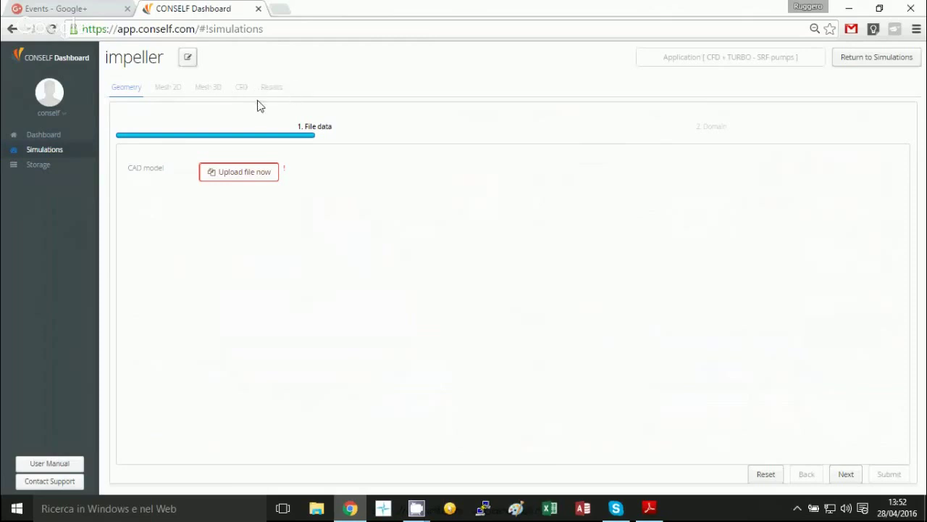
Step: Upload girante.stp from the Desktop as the case's CAD model and dismiss the upload notice
{"action": "left_click", "coordinate": [236, 175]}
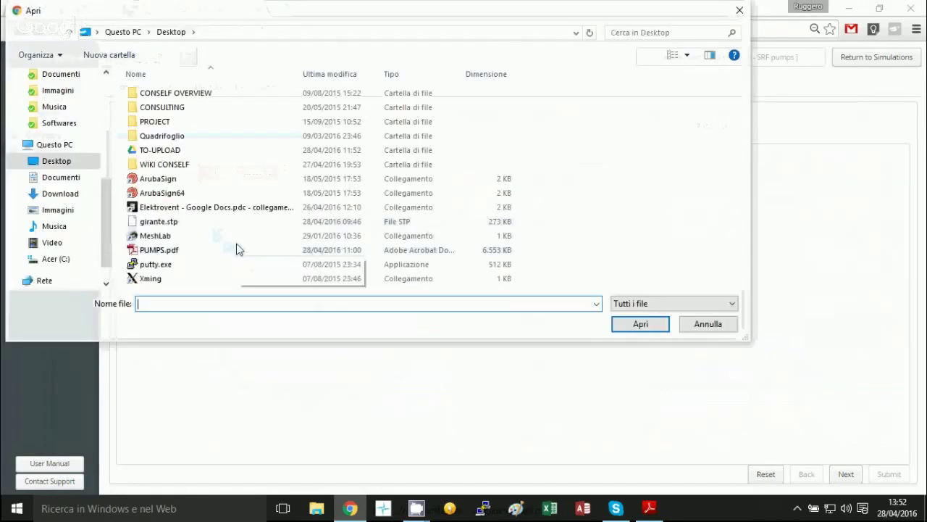
{"action": "left_click", "coordinate": [201, 222]}
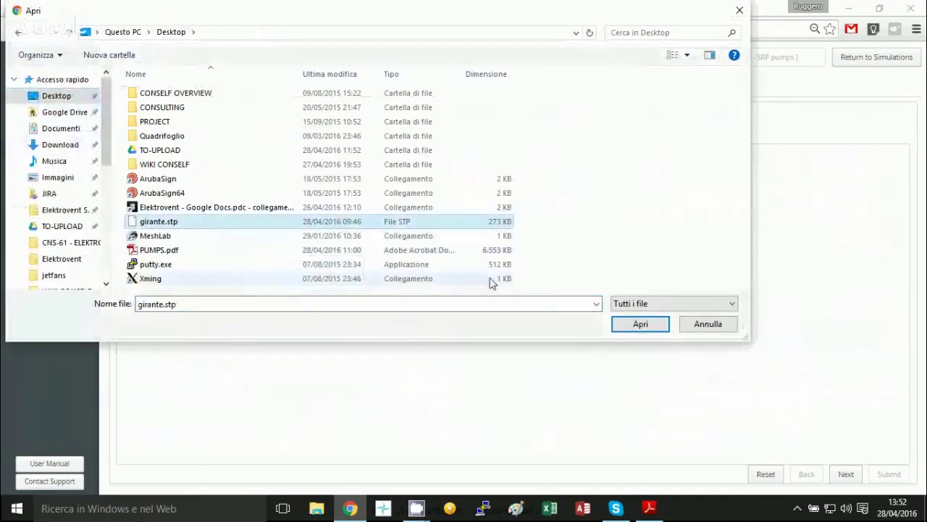
{"action": "left_click", "coordinate": [640, 326]}
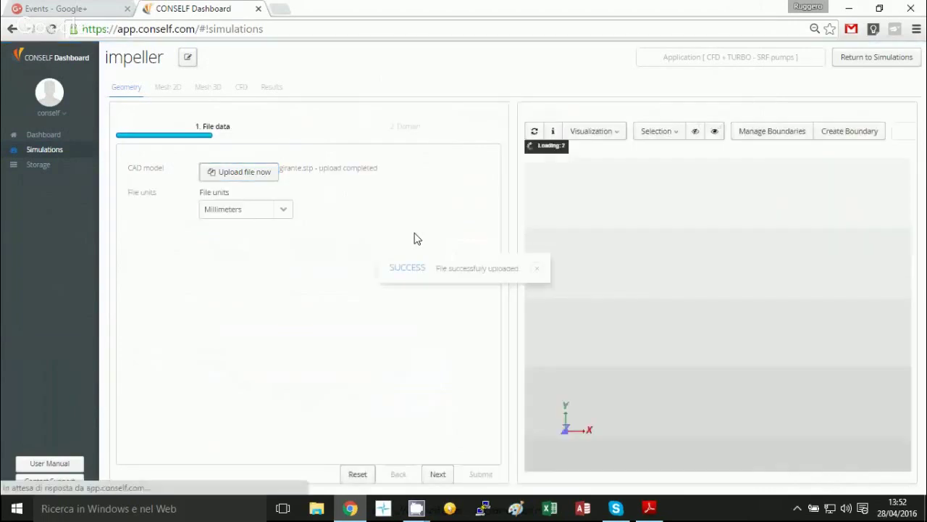
{"action": "left_click", "coordinate": [534, 274]}
Step: Create a boundary named perio1 from the curved side face of the impeller's upright neck
{"action": "left_click_drag", "start_coordinate": [763, 277], "coordinate": [716, 282]}
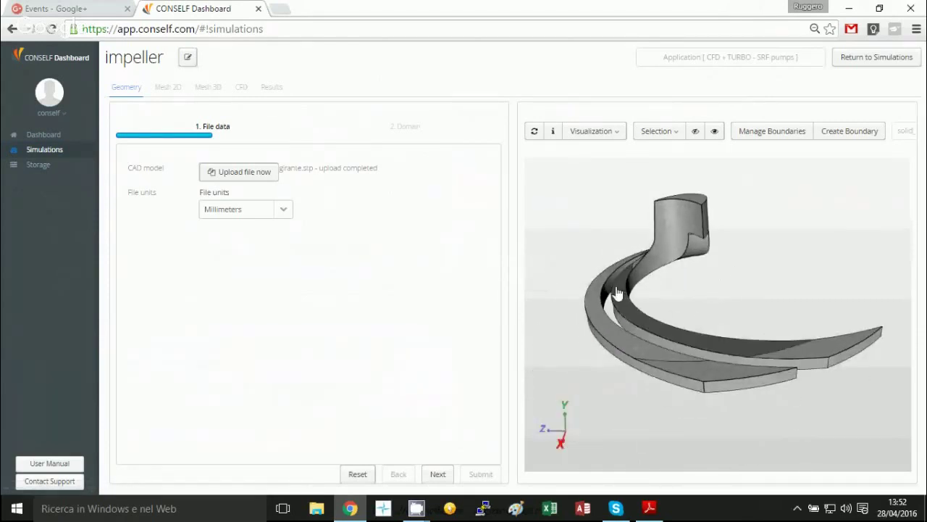
{"action": "left_click", "coordinate": [662, 245]}
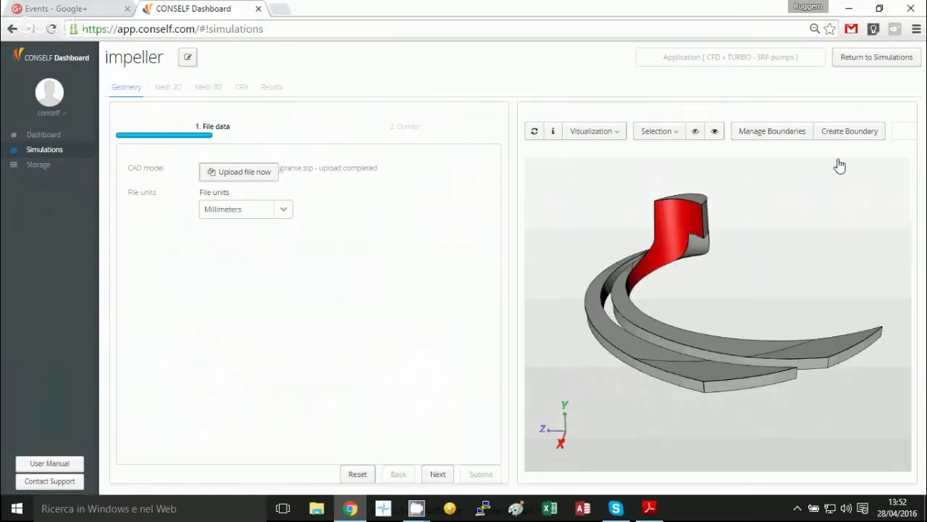
{"action": "left_click", "coordinate": [849, 131]}
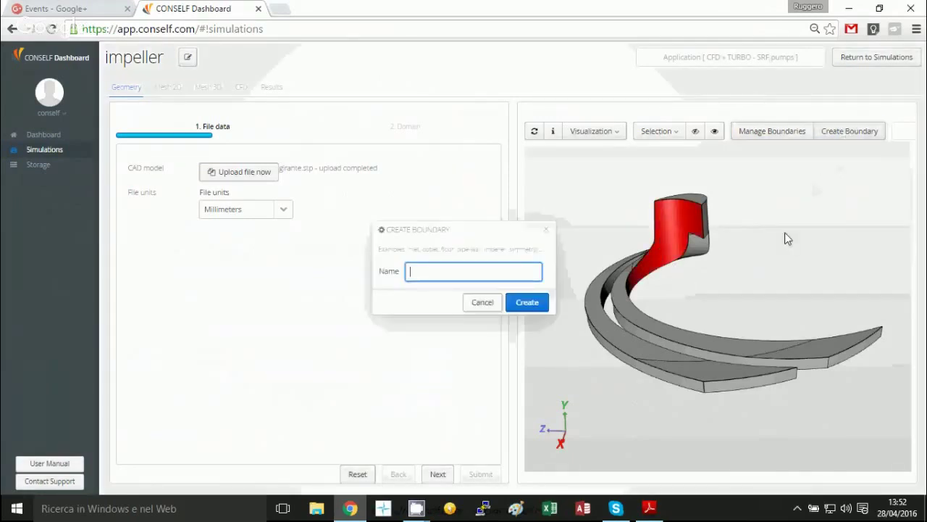
{"action": "type", "text": "period"}
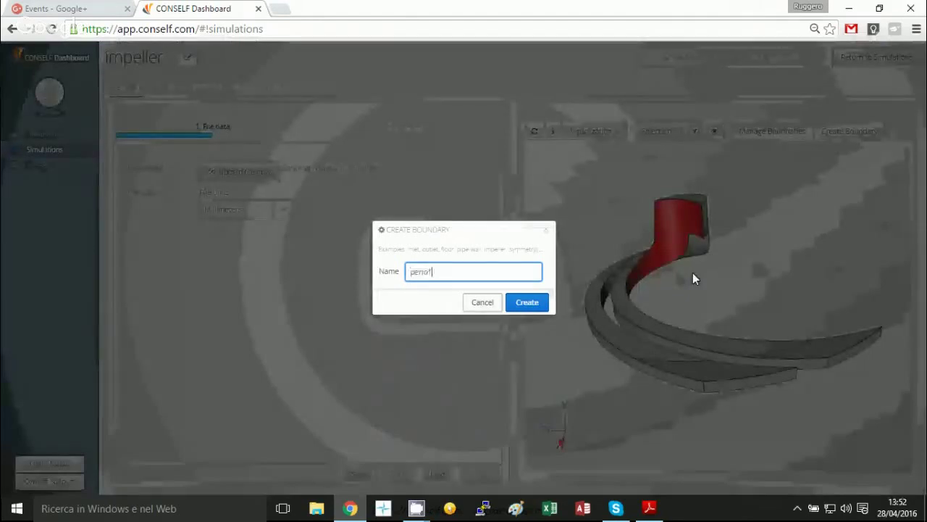
{"action": "key", "text": "Return"}
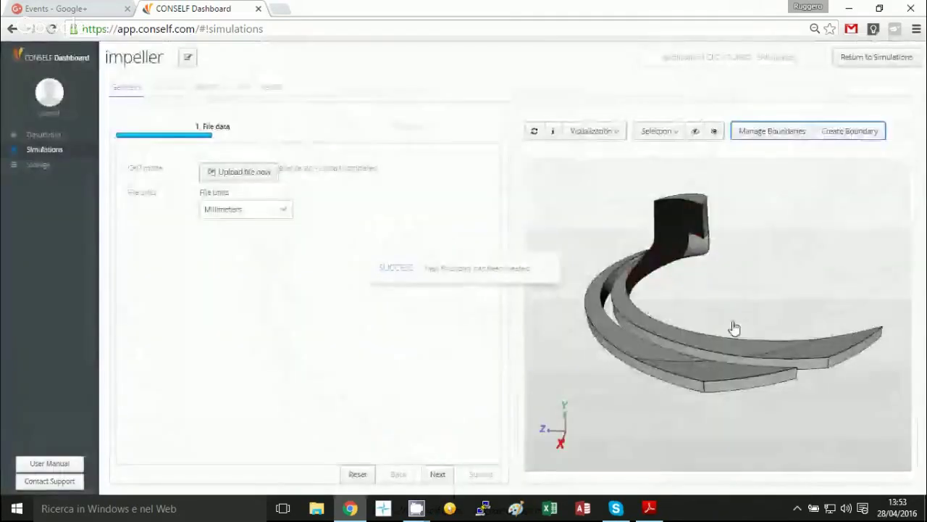
Step: Create a boundary from the outer curved side face of the impeller's lower passage
{"action": "left_click_drag", "start_coordinate": [634, 389], "coordinate": [703, 407]}
{"action": "left_click", "coordinate": [845, 135]}
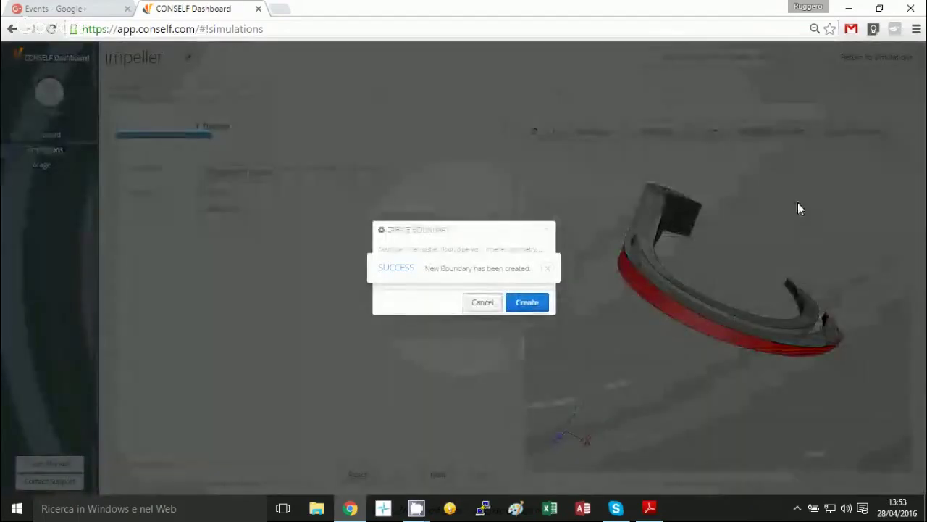
{"action": "key", "text": "Escape"}
Step: Create a boundary from the narrow curved side faces facing the gap between the two passages and dismiss the notice
{"action": "left_click_drag", "start_coordinate": [716, 234], "coordinate": [668, 280]}
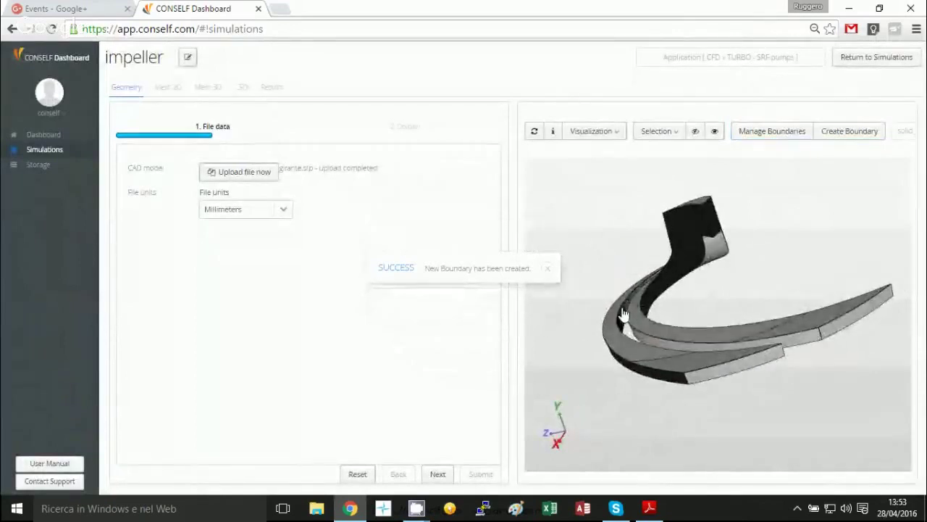
{"action": "left_click_drag", "start_coordinate": [672, 327], "coordinate": [699, 328]}
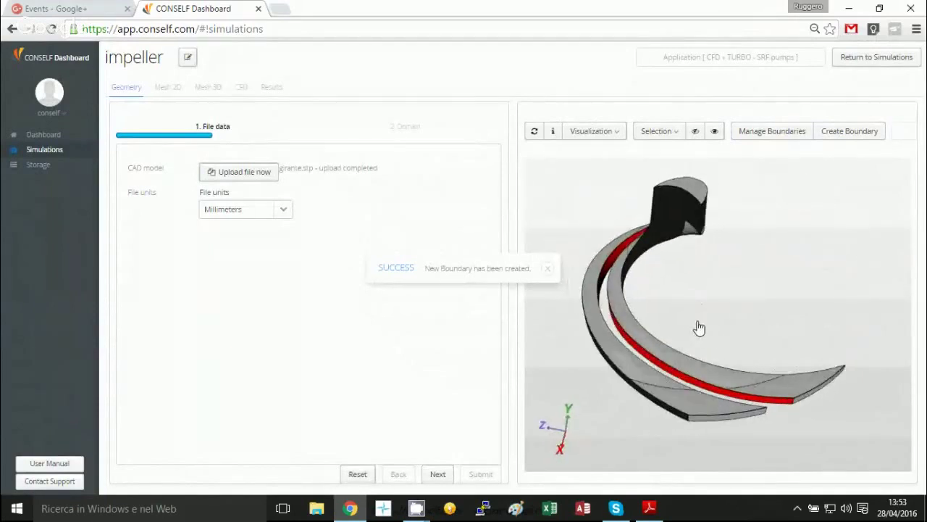
{"action": "left_click", "coordinate": [848, 132]}
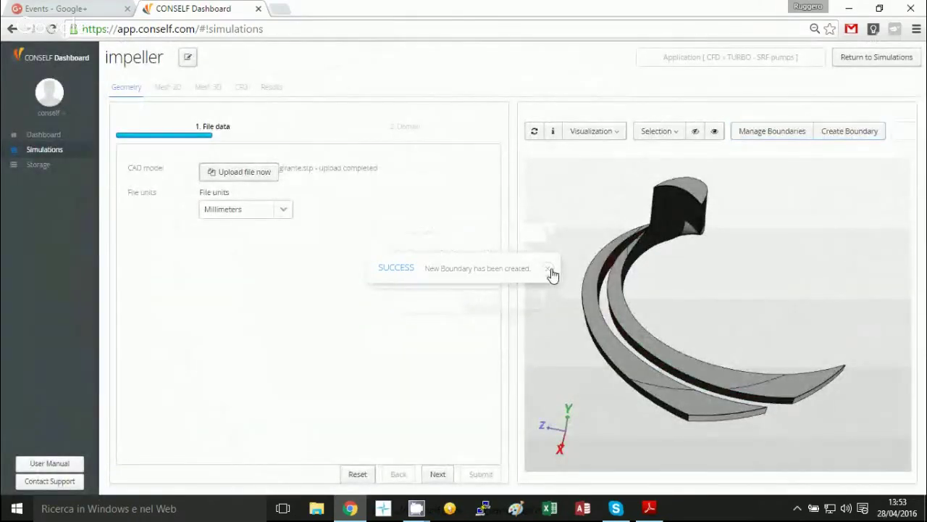
{"action": "left_click", "coordinate": [549, 269]}
Step: Create a boundary named inlet from the flat top face of the impeller's neck
{"action": "left_click", "coordinate": [701, 191]}
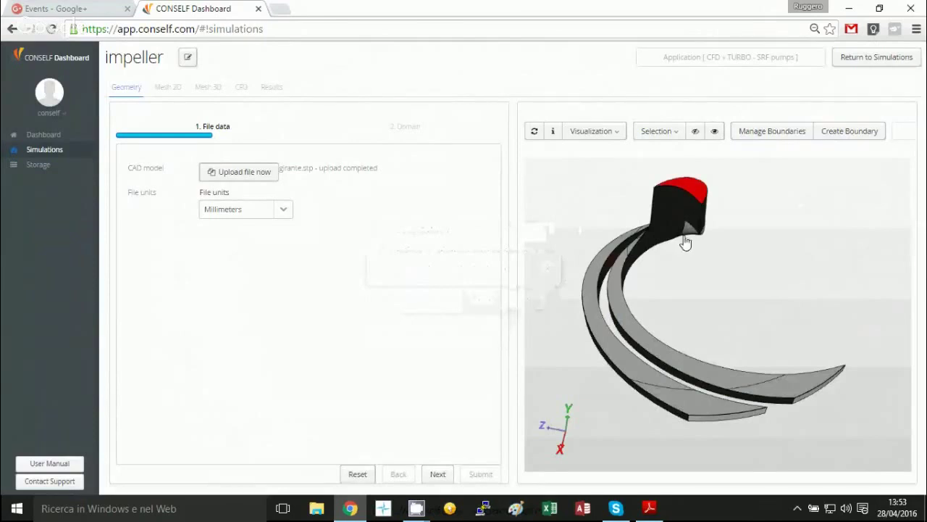
{"action": "left_click", "coordinate": [853, 133]}
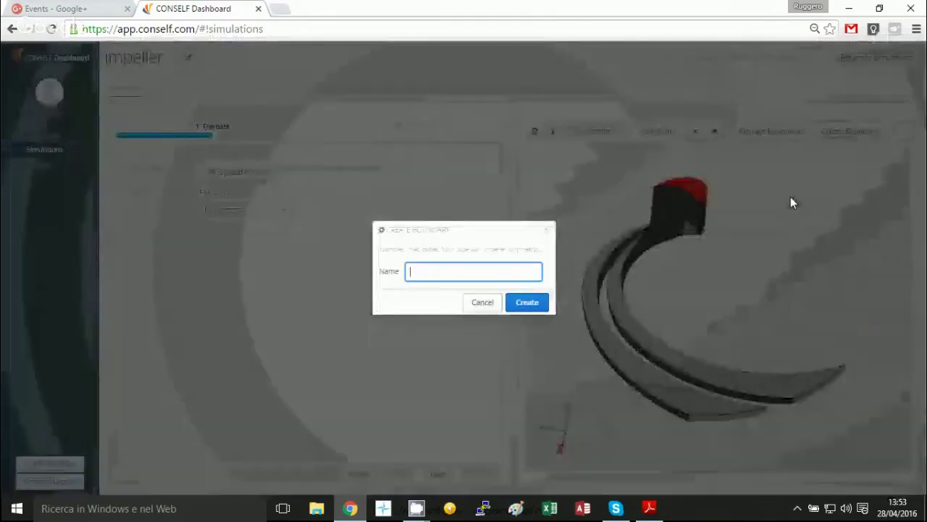
{"action": "type", "text": "inlet"}
{"action": "key", "text": "Return"}
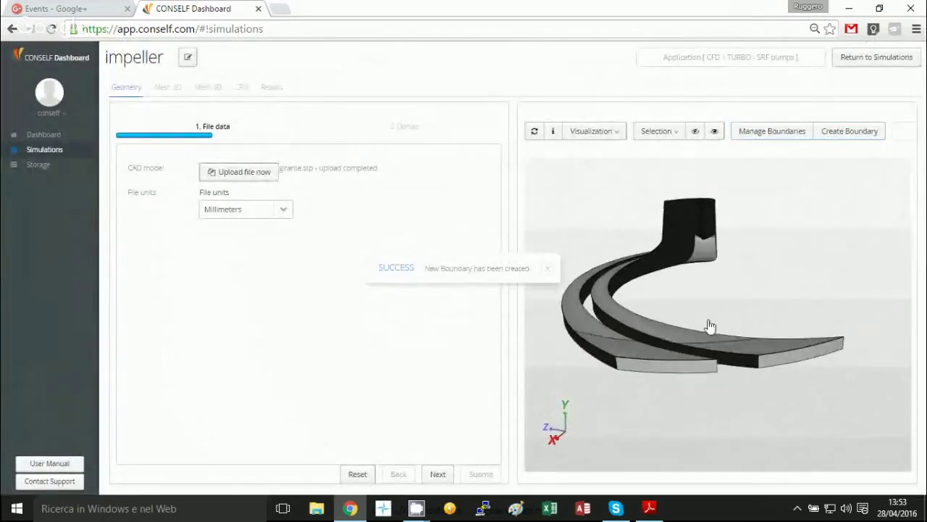
Step: Create a boundary named outlet from the two end faces at the outer tips of the impeller passages
{"action": "left_click", "coordinate": [683, 371]}
{"action": "left_click", "coordinate": [789, 366]}
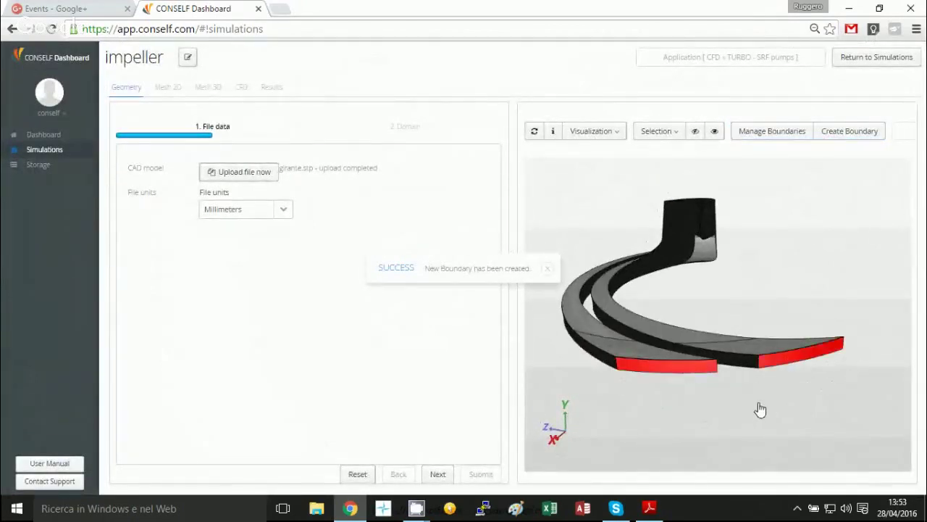
{"action": "mouse_move", "coordinate": [760, 409]}
{"action": "left_mouse_down"}
{"action": "mouse_move", "coordinate": [751, 396]}
{"action": "mouse_move", "coordinate": [769, 410]}
{"action": "left_mouse_up"}
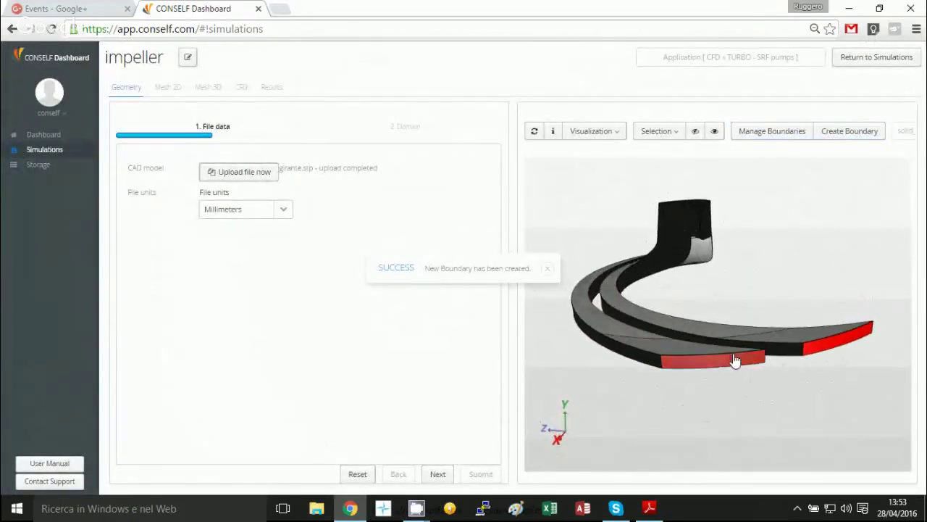
{"action": "left_click", "coordinate": [850, 131]}
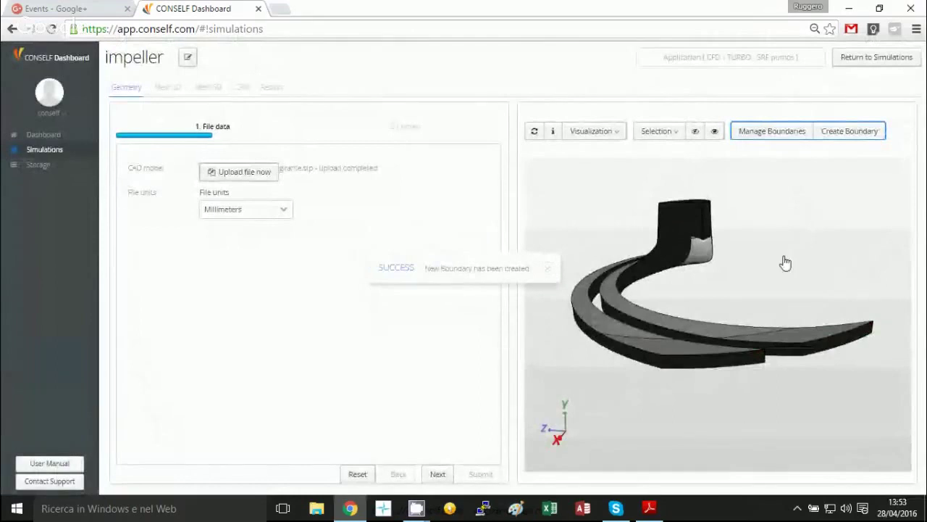
Step: Select all remaining unassigned faces of the impeller and create a boundary named wall from them
{"action": "left_click_drag", "start_coordinate": [786, 263], "coordinate": [800, 281]}
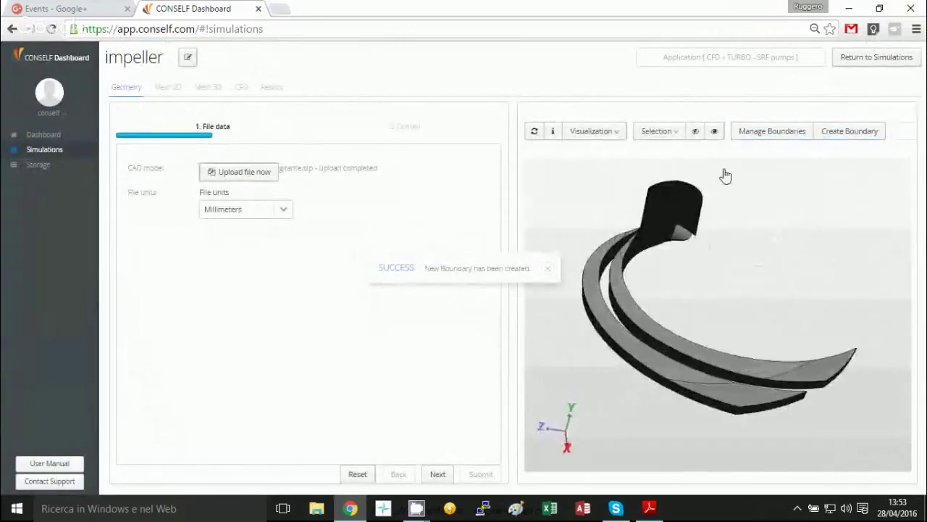
{"action": "left_click", "coordinate": [661, 135]}
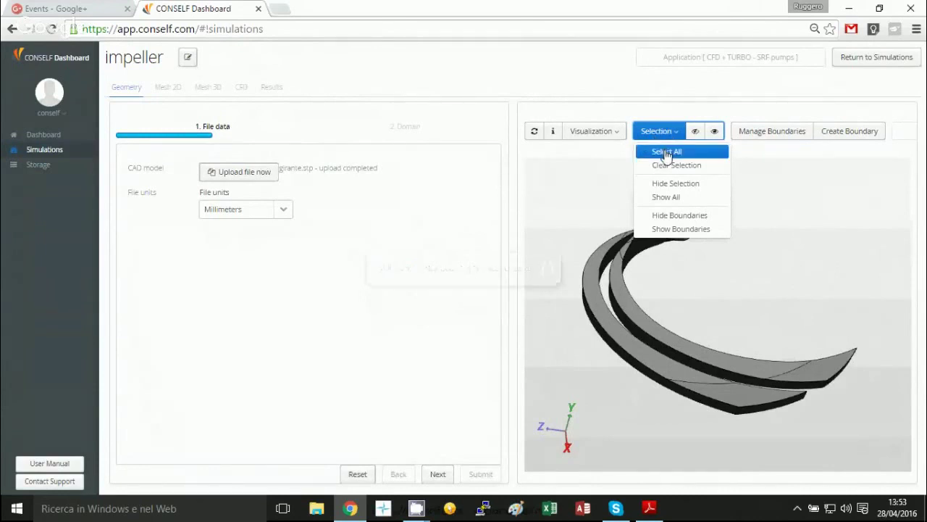
{"action": "left_click", "coordinate": [674, 154]}
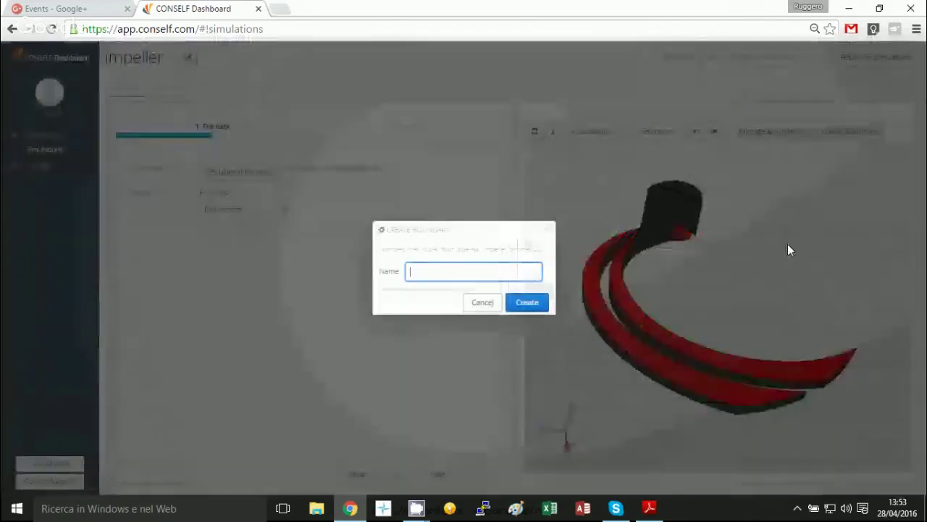
{"action": "type", "text": "wall"}
{"action": "key", "text": "Return"}
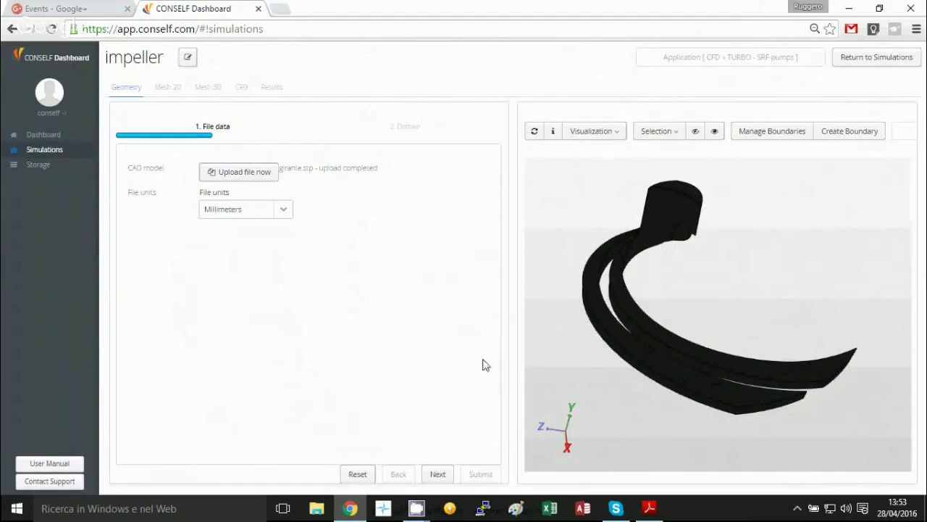
Step: Keep the domain flow type as Internal, then submit the geometry and confirm the submission
{"action": "left_click", "coordinate": [438, 475]}
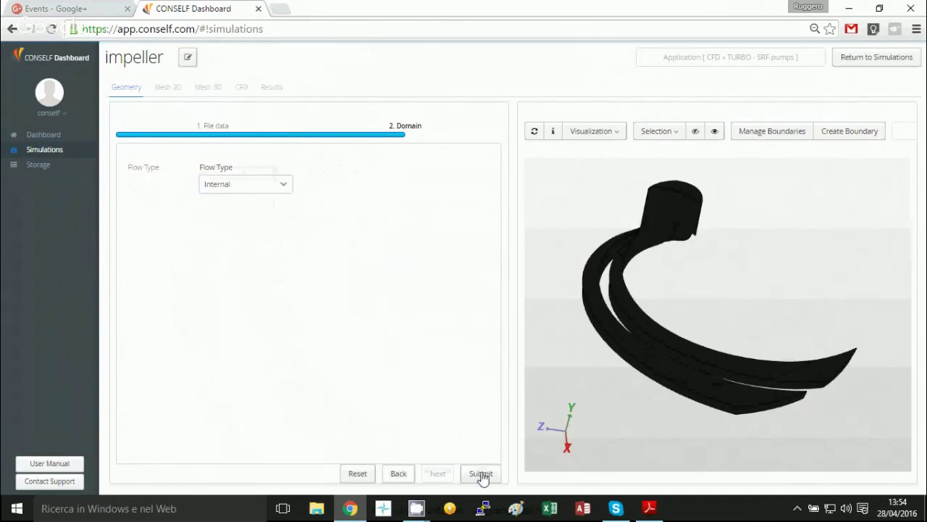
{"action": "left_click", "coordinate": [282, 185]}
{"action": "left_click", "coordinate": [288, 204]}
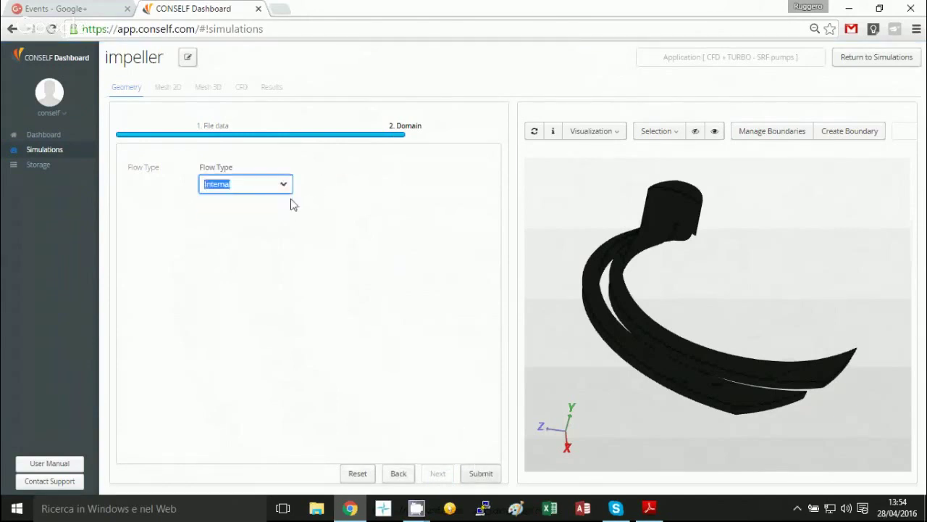
{"action": "left_click", "coordinate": [324, 221]}
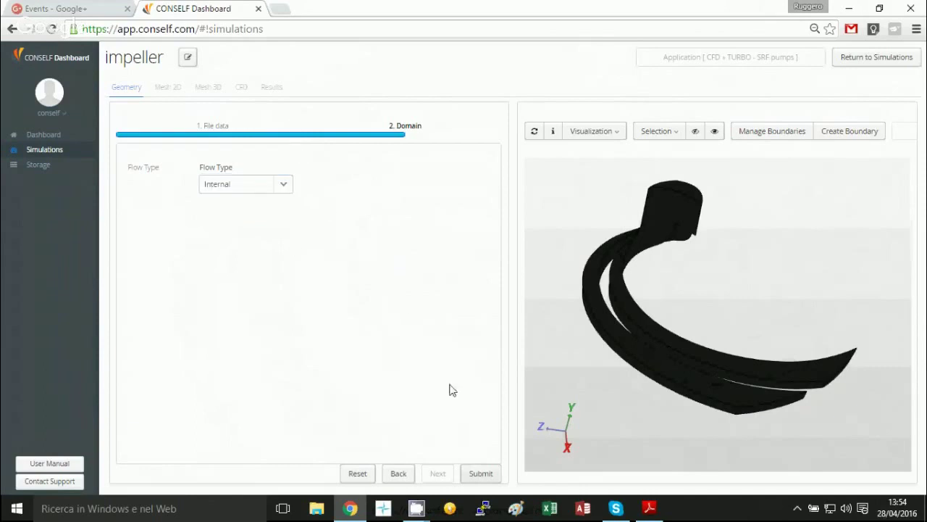
{"action": "left_click", "coordinate": [482, 475]}
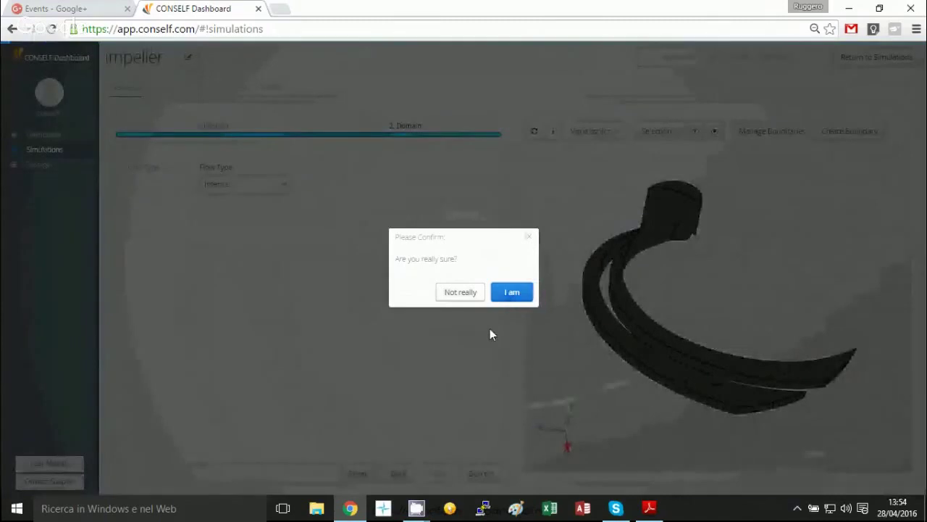
{"action": "key", "text": "Return"}
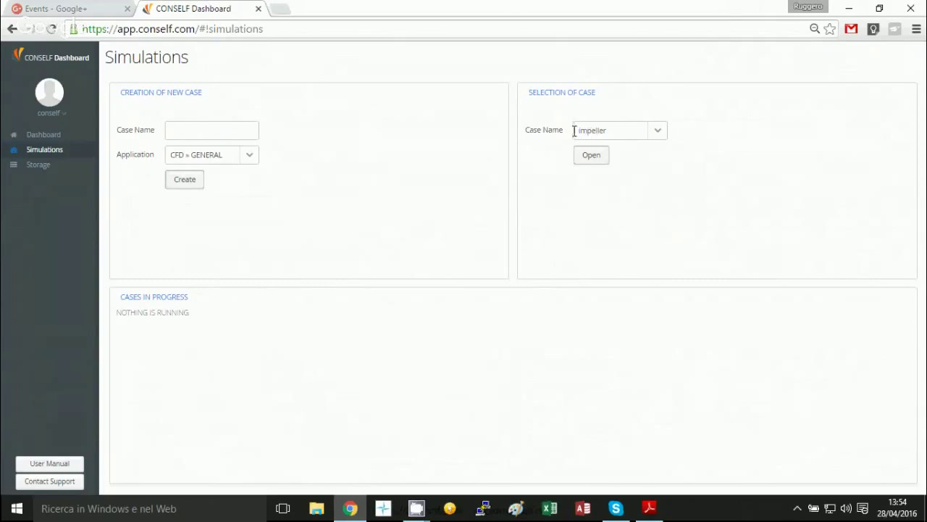
Step: Open the impeller case and choose the submitted geometry as the starting step for the 2D mesh
{"action": "left_click_drag", "start_coordinate": [574, 131], "coordinate": [616, 129]}
{"action": "left_click", "coordinate": [616, 128]}
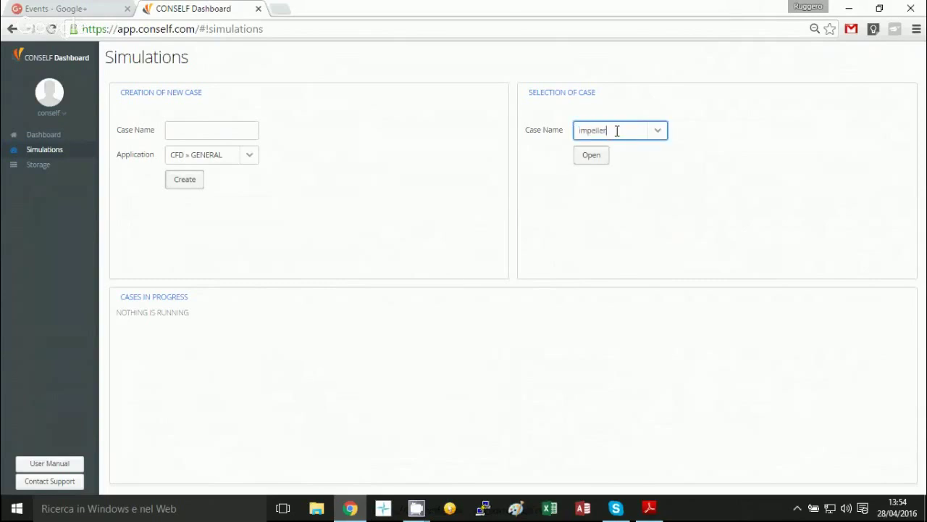
{"action": "left_click", "coordinate": [595, 161]}
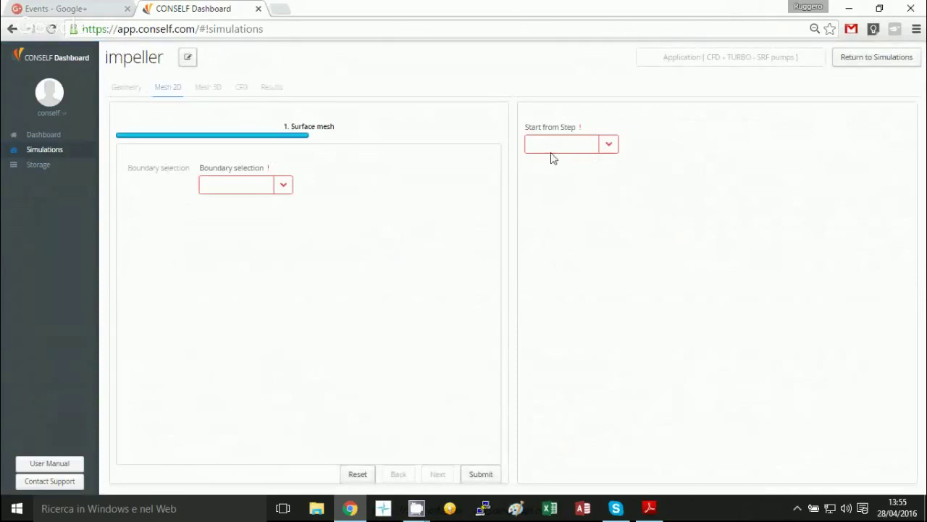
{"action": "left_click", "coordinate": [605, 144]}
{"action": "left_click", "coordinate": [604, 165]}
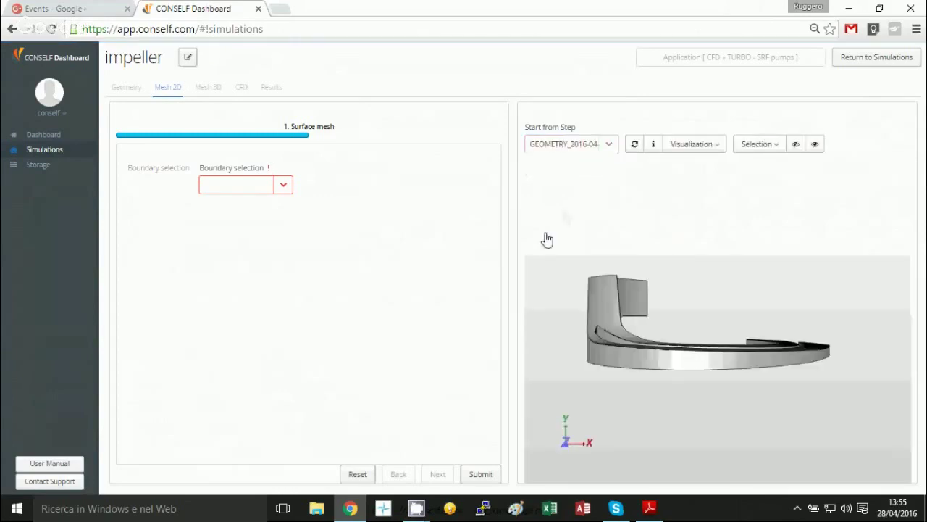
Step: Set the maximum surface mesh element size of the perio1 boundary to 0.005 m
{"action": "left_click_drag", "start_coordinate": [792, 296], "coordinate": [728, 344]}
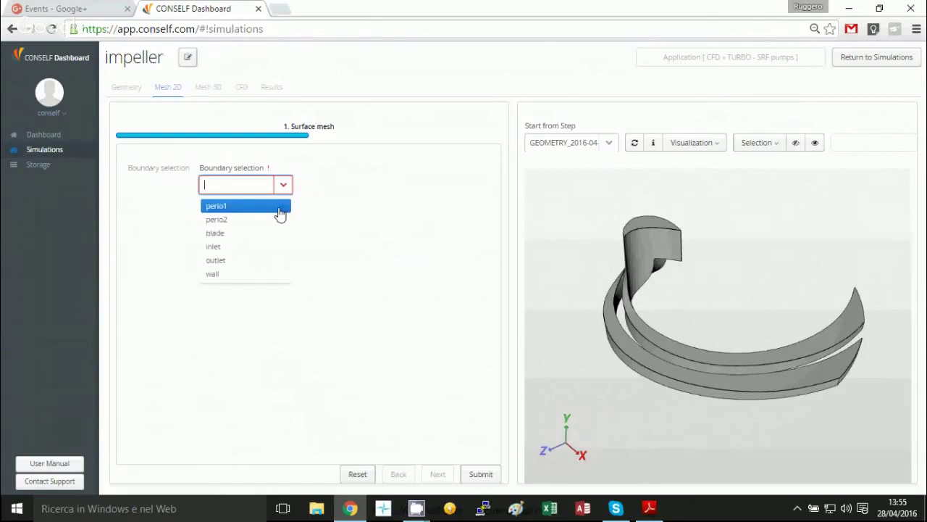
{"action": "left_click", "coordinate": [280, 208]}
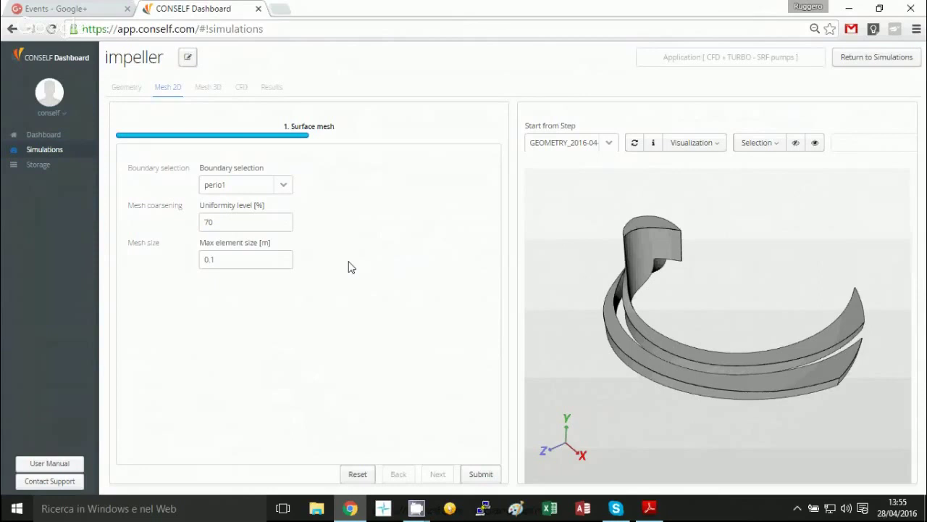
{"action": "left_click", "coordinate": [214, 259]}
{"action": "left_click", "coordinate": [212, 261]}
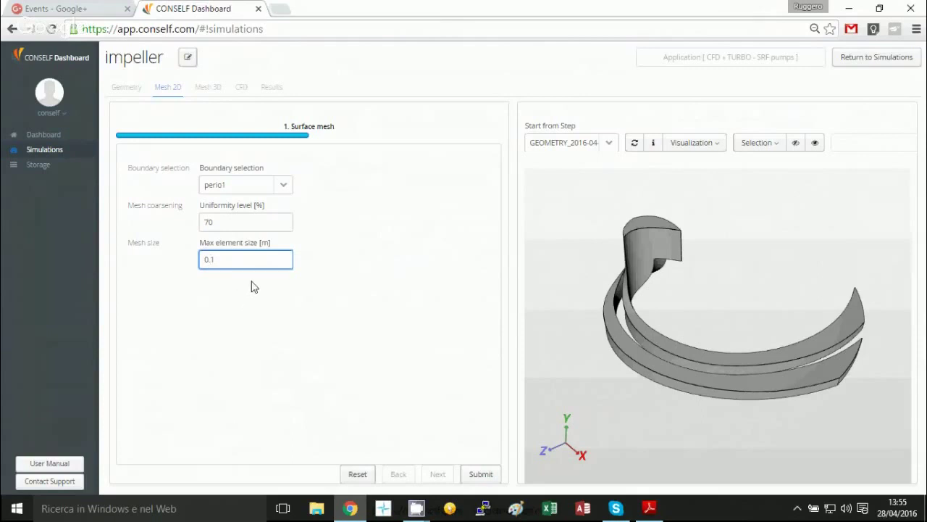
{"action": "type", "text": "00"}
{"action": "left_click", "coordinate": [282, 185]}
{"action": "left_click", "coordinate": [281, 188]}
{"action": "left_click_drag", "start_coordinate": [221, 258], "coordinate": [283, 254]}
{"action": "type", "text": "5"}
{"action": "left_click", "coordinate": [288, 337]}
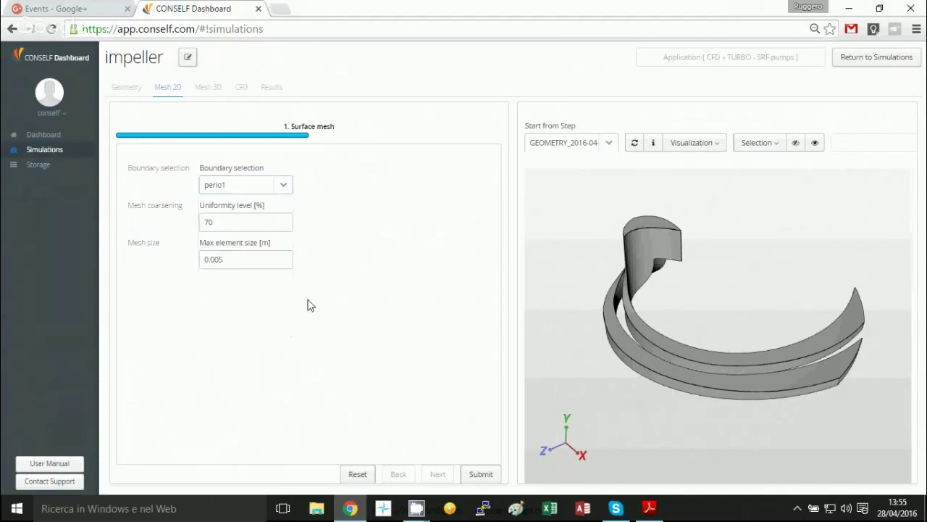
Step: Set the maximum surface mesh element size of the perio2 boundary to 0.005 m
{"action": "left_click", "coordinate": [282, 190]}
{"action": "left_click", "coordinate": [279, 217]}
{"action": "double_click", "coordinate": [244, 258]}
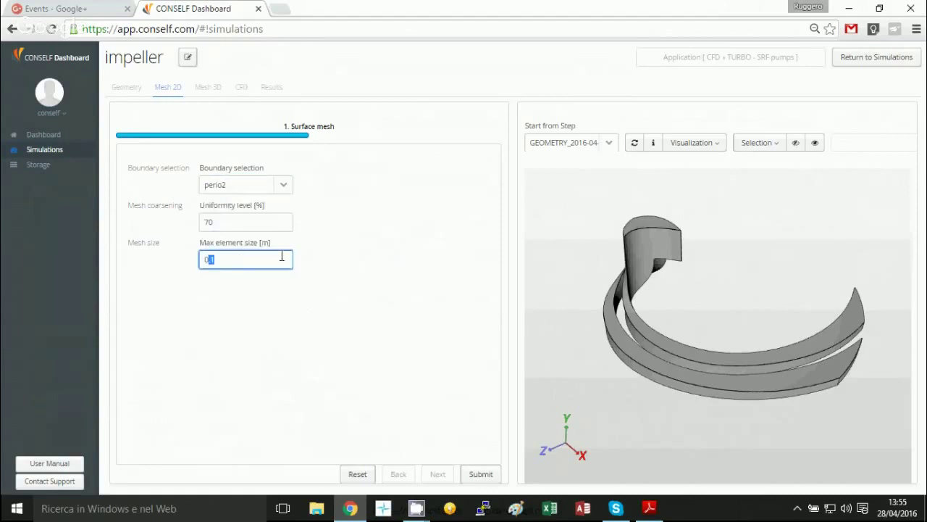
{"action": "type", "text": "0.005"}
Step: Set the maximum surface mesh element size of the blade boundary to 0.001 m
{"action": "left_click", "coordinate": [286, 187]}
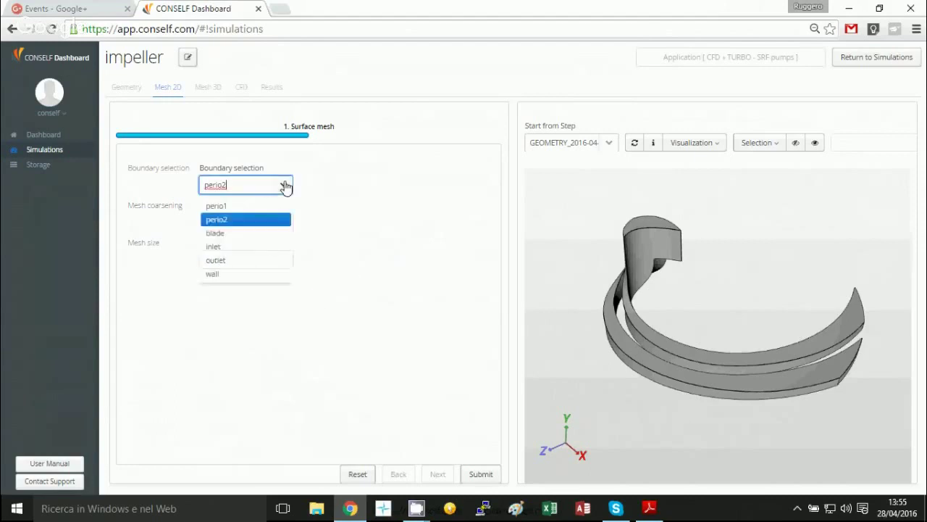
{"action": "left_click", "coordinate": [259, 233]}
{"action": "left_click", "coordinate": [211, 258]}
{"action": "type", "text": "0.1"}
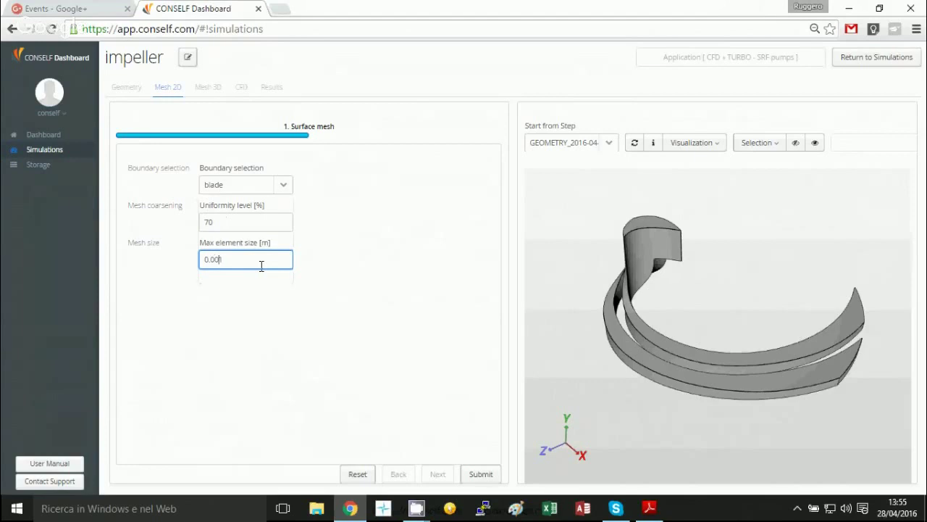
{"action": "type", "text": "1"}
{"action": "left_click", "coordinate": [300, 327]}
Step: Reduce the maximum surface mesh element size of the inlet boundary
{"action": "left_click", "coordinate": [285, 187]}
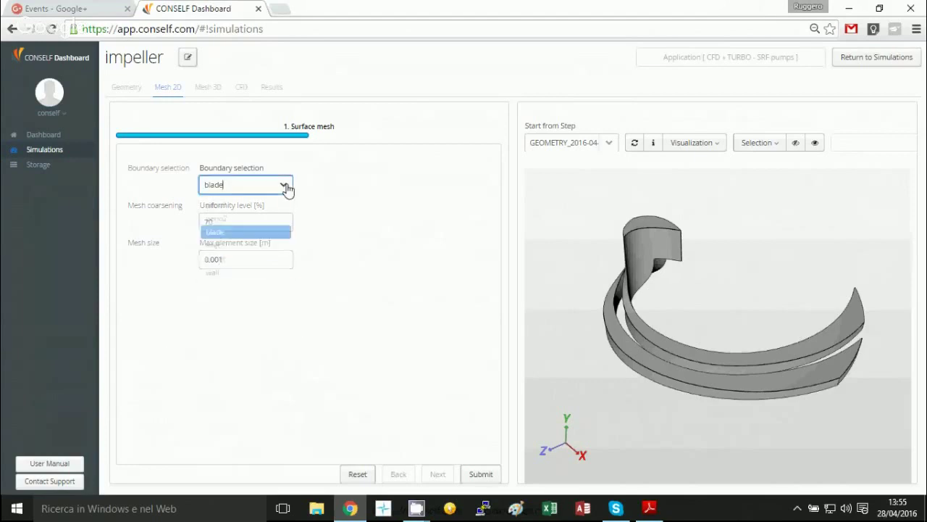
{"action": "left_click", "coordinate": [267, 245]}
{"action": "left_click", "coordinate": [220, 259]}
{"action": "key", "text": "BackSpace"}
{"action": "key", "text": "BackSpace"}
{"action": "key", "text": "BackSpace"}
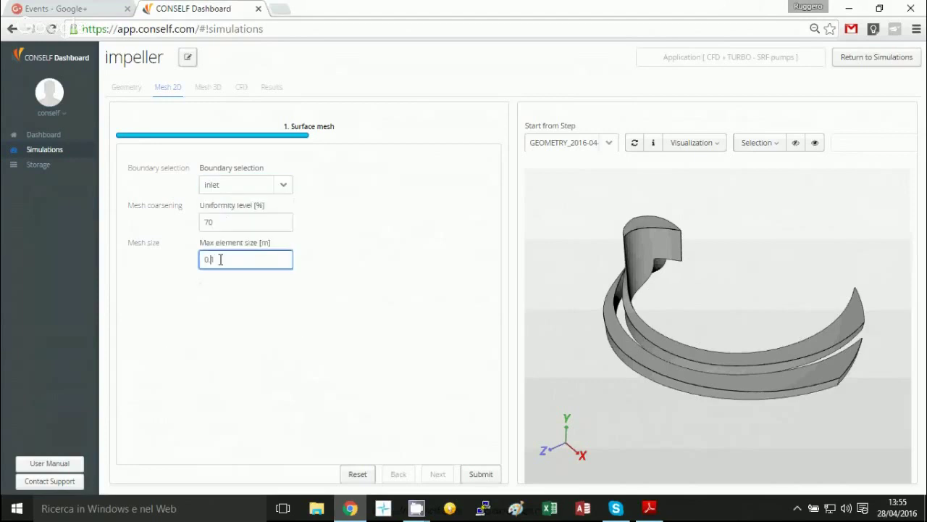
{"action": "type", "text": "1"}
{"action": "left_click", "coordinate": [403, 281]}
Step: Set the maximum surface mesh element size of the outlet boundary to 0.001 m
{"action": "left_click", "coordinate": [290, 189]}
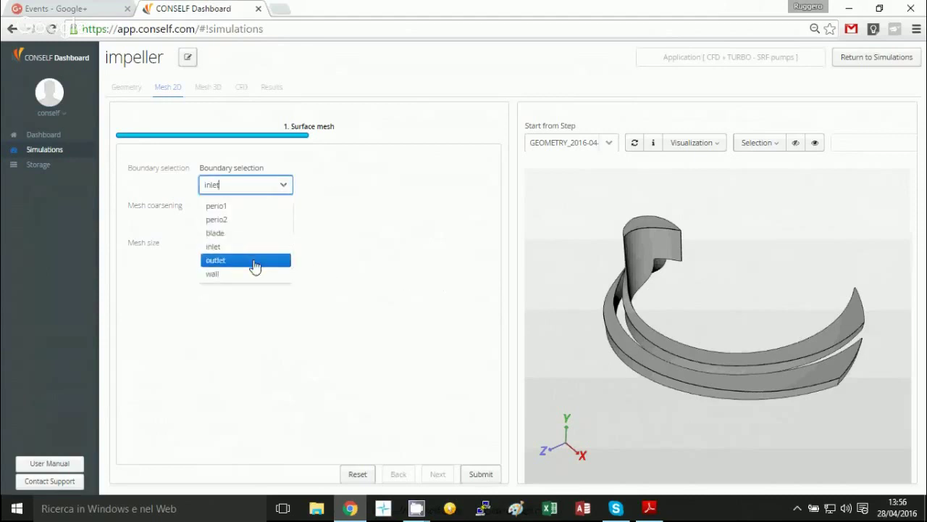
{"action": "left_click", "coordinate": [256, 263]}
{"action": "left_click", "coordinate": [232, 260]}
{"action": "key", "text": "BackSpace"}
{"action": "key", "text": "BackSpace"}
{"action": "key", "text": "BackSpace"}
{"action": "left_click", "coordinate": [283, 256]}
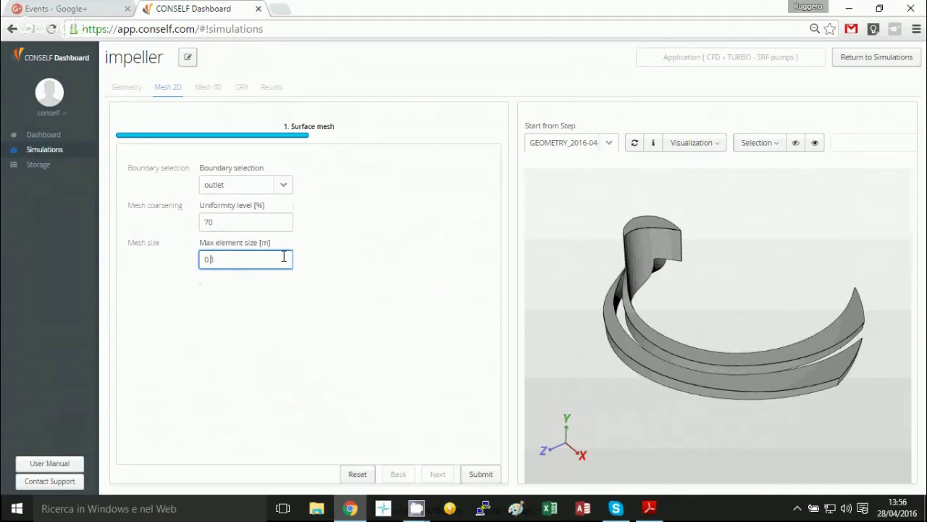
{"action": "type", "text": "001"}
{"action": "left_click", "coordinate": [266, 326]}
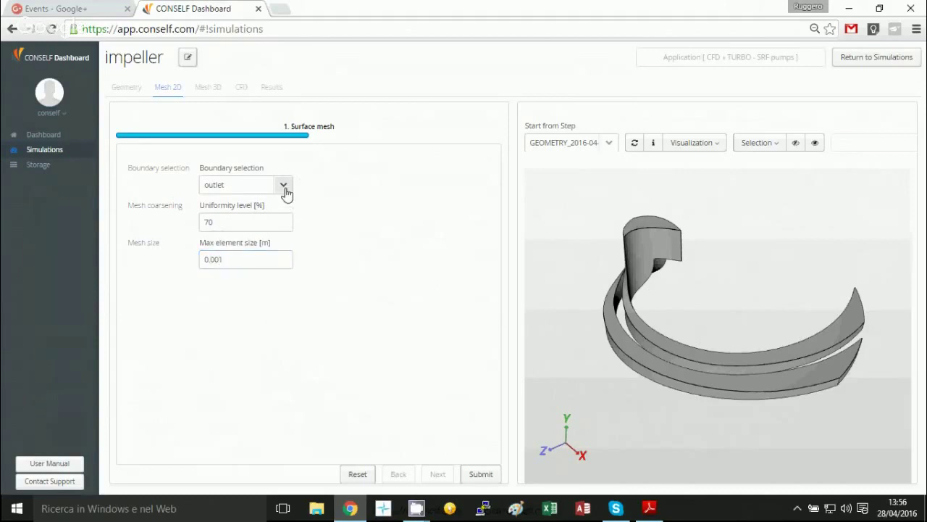
Step: Set the maximum surface mesh element size of the wall boundary to 0.001 m
{"action": "left_click", "coordinate": [286, 189]}
{"action": "left_click", "coordinate": [255, 274]}
{"action": "left_click", "coordinate": [246, 265]}
{"action": "key", "text": "BackSpace"}
{"action": "key", "text": "BackSpace"}
{"action": "key", "text": "BackSpace"}
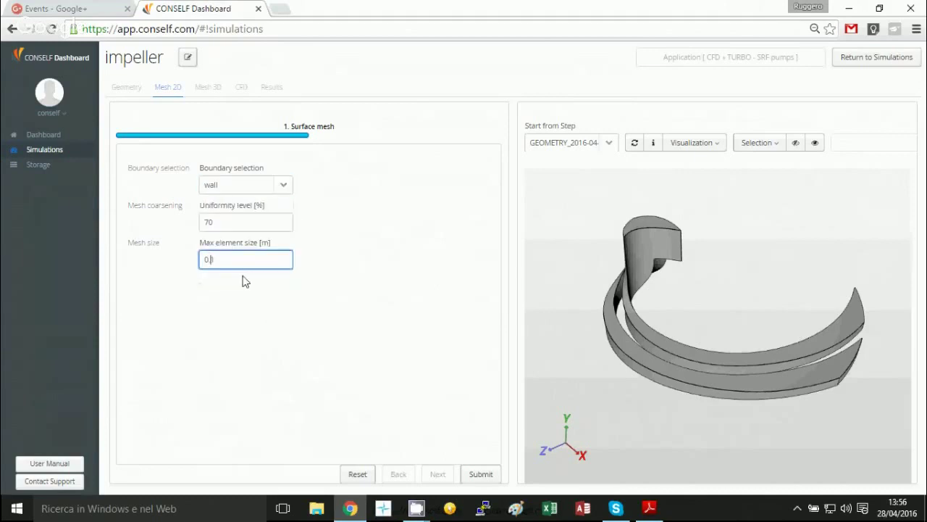
{"action": "type", "text": "001"}
{"action": "left_click", "coordinate": [386, 319]}
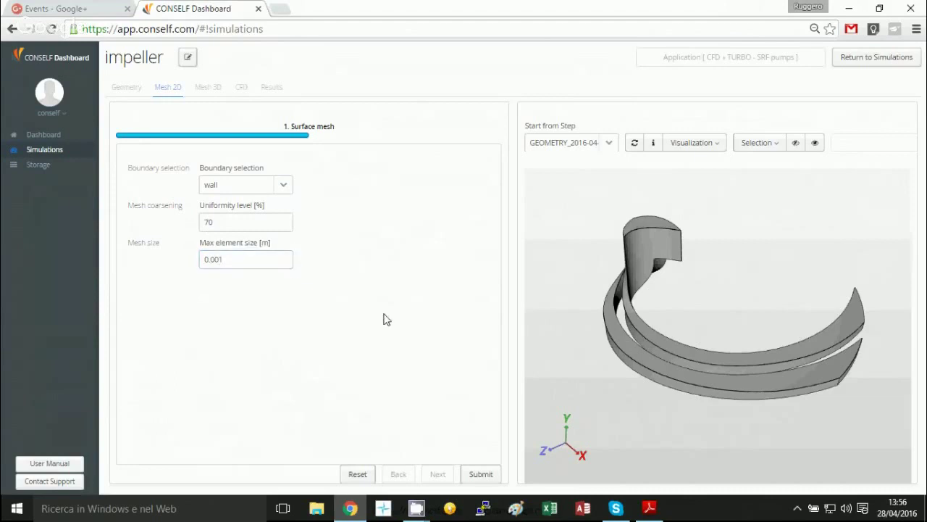
{"action": "left_click", "coordinate": [287, 188]}
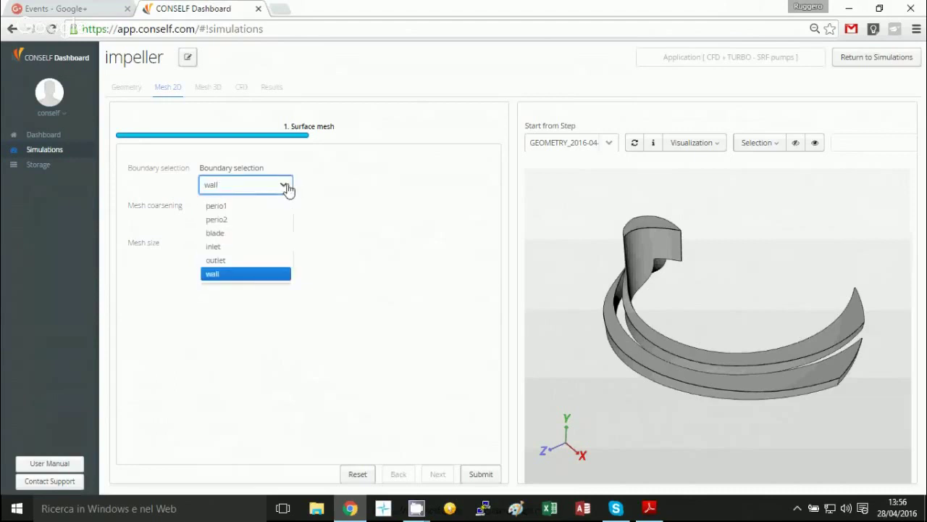
{"action": "left_click", "coordinate": [287, 189]}
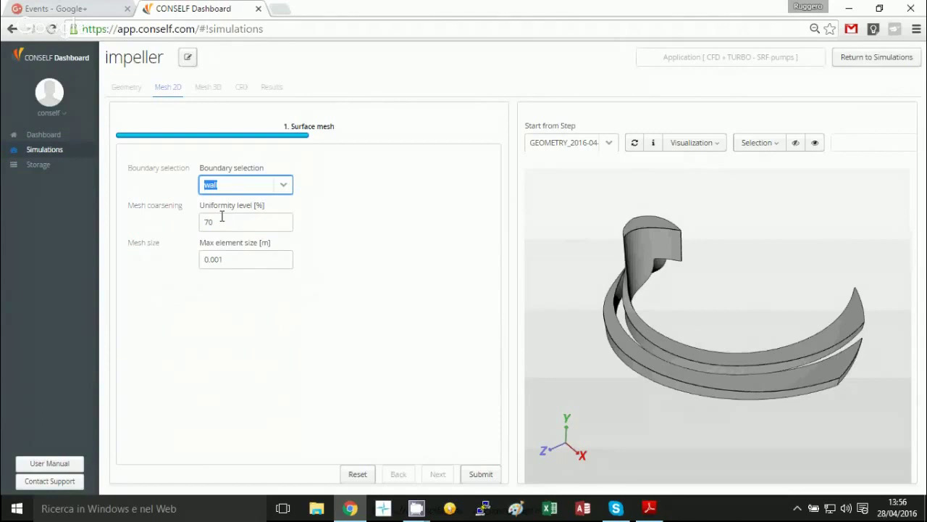
{"action": "left_click", "coordinate": [333, 300]}
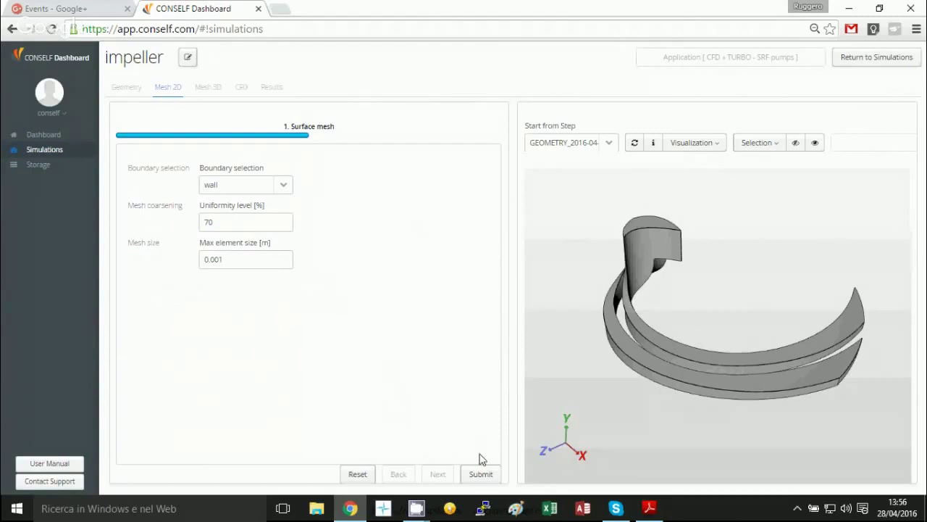
Step: Submit the surface mesh, confirm the submission, and select the impeller case among the cases in progress
{"action": "left_click", "coordinate": [481, 475]}
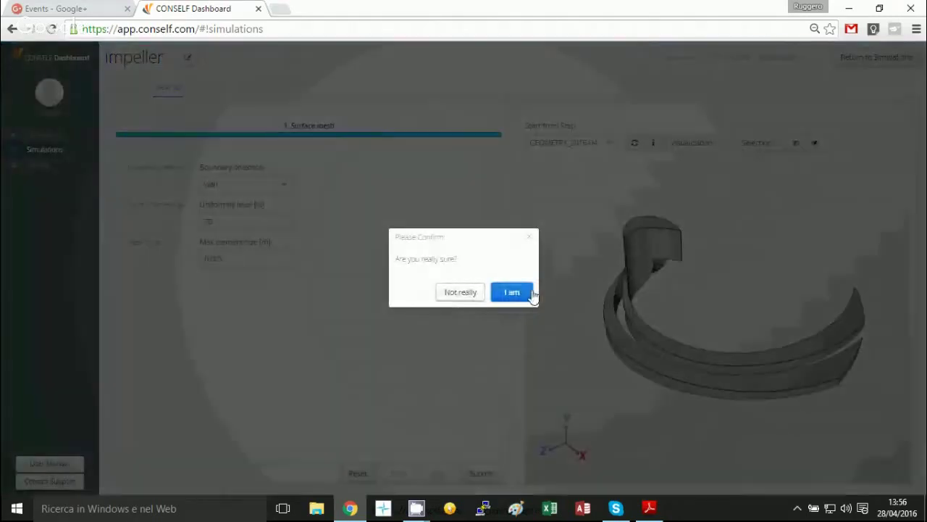
{"action": "left_click", "coordinate": [515, 292]}
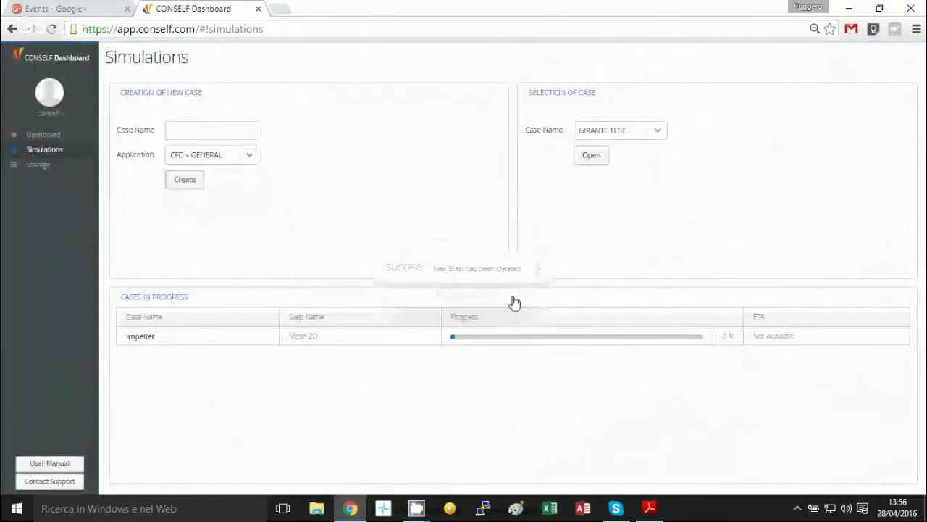
{"action": "left_click", "coordinate": [368, 340]}
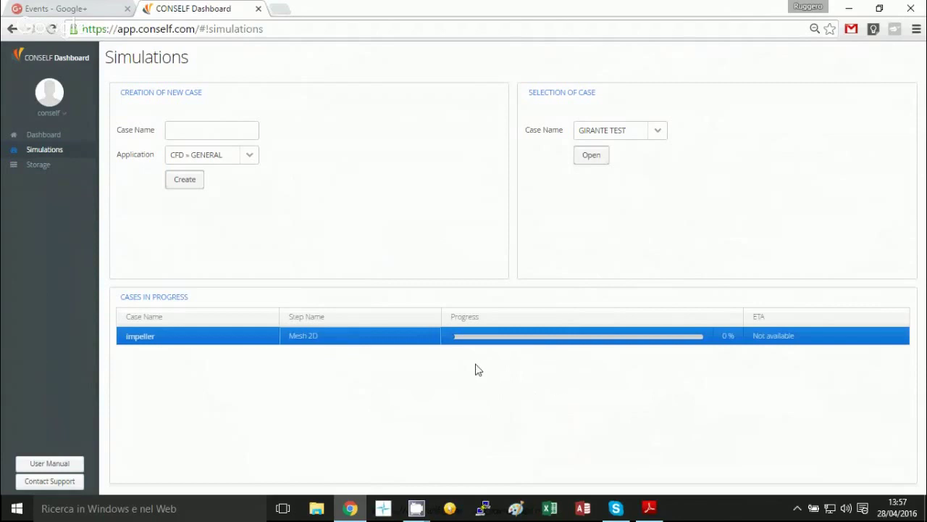
Step: Open the storage overview and review the space usage and the list of stored cases
{"action": "left_click", "coordinate": [35, 166]}
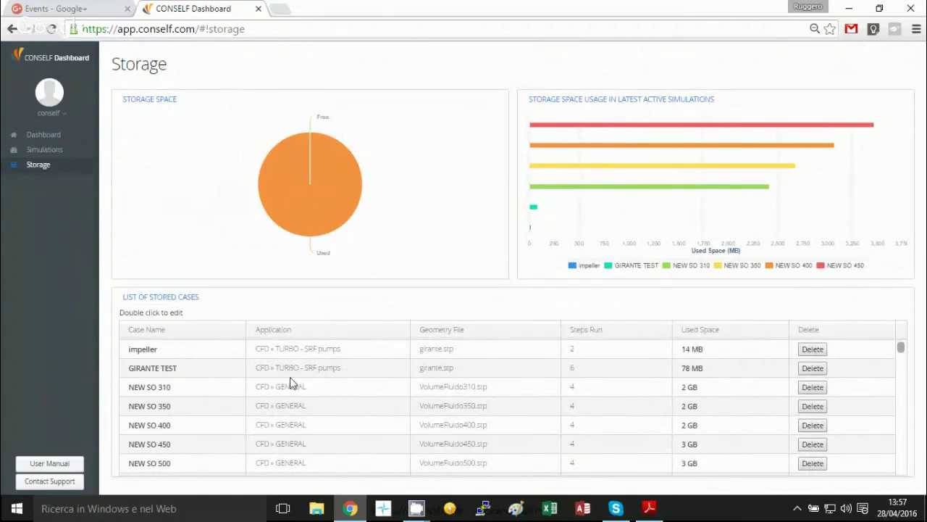
{"action": "scroll", "coordinate": [293, 384], "scroll_direction": "down", "scroll_amount": 3}
{"action": "scroll", "coordinate": [293, 384], "scroll_direction": "up", "scroll_amount": 3}
{"action": "scroll", "coordinate": [719, 380], "scroll_direction": "down", "scroll_amount": 3}
{"action": "scroll", "coordinate": [714, 381], "scroll_direction": "up", "scroll_amount": 3}
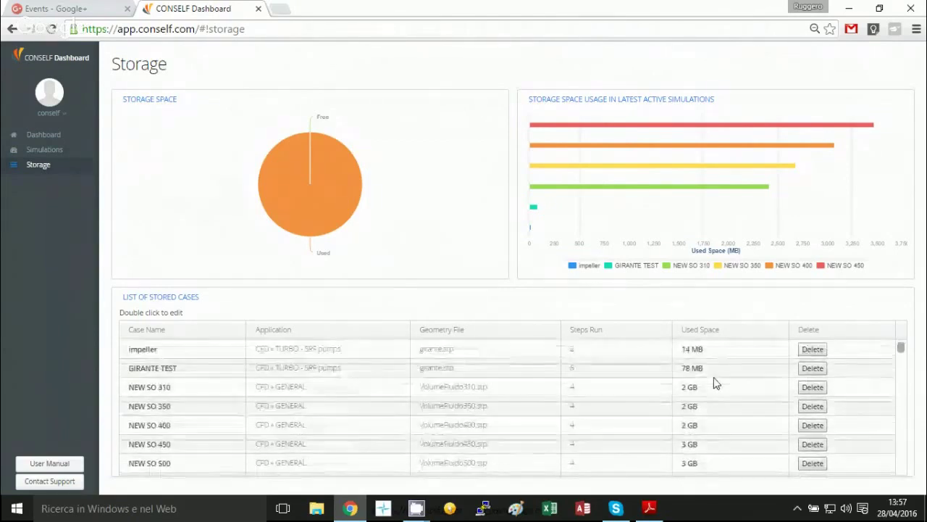
{"action": "mouse_move", "coordinate": [335, 215]}
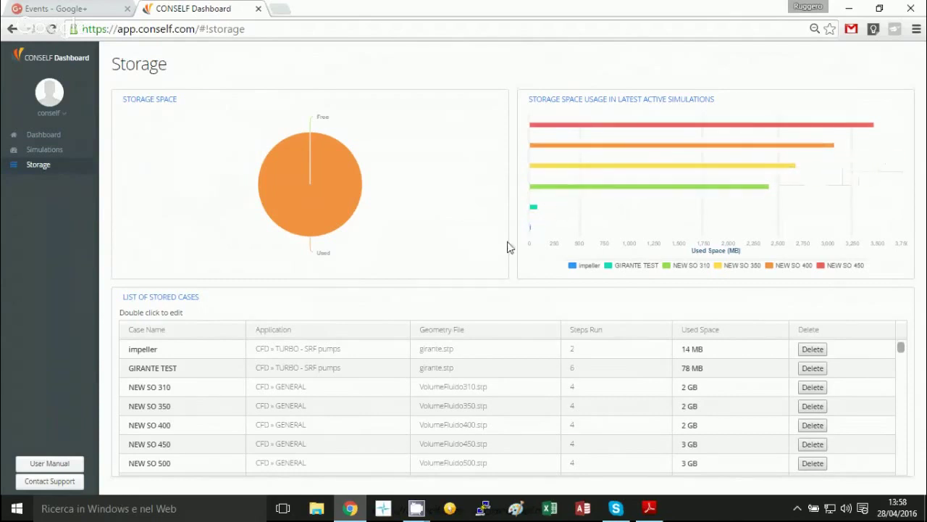
Step: Open the impeller case from the simulations page and start its Mesh 3D step from the MESH2D_2016-04-28_12:57 surface mesh
{"action": "left_click", "coordinate": [58, 150]}
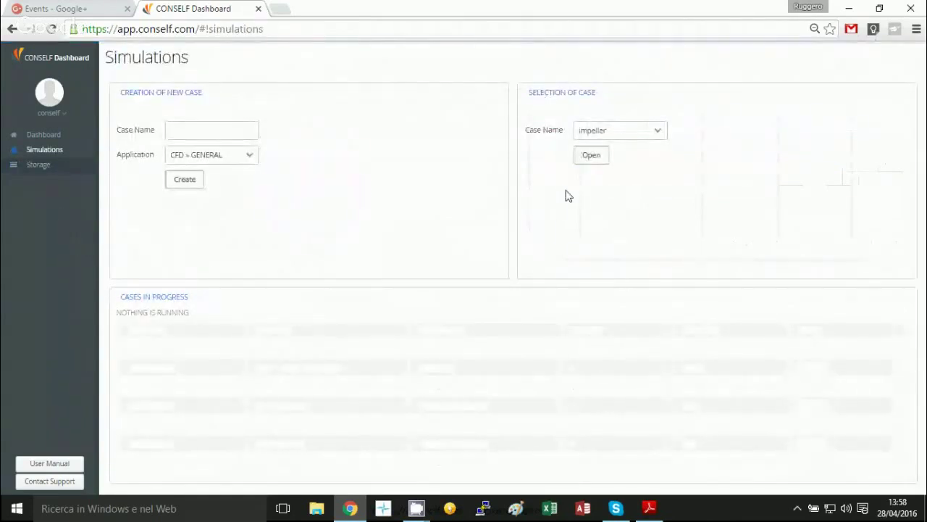
{"action": "left_click", "coordinate": [587, 157]}
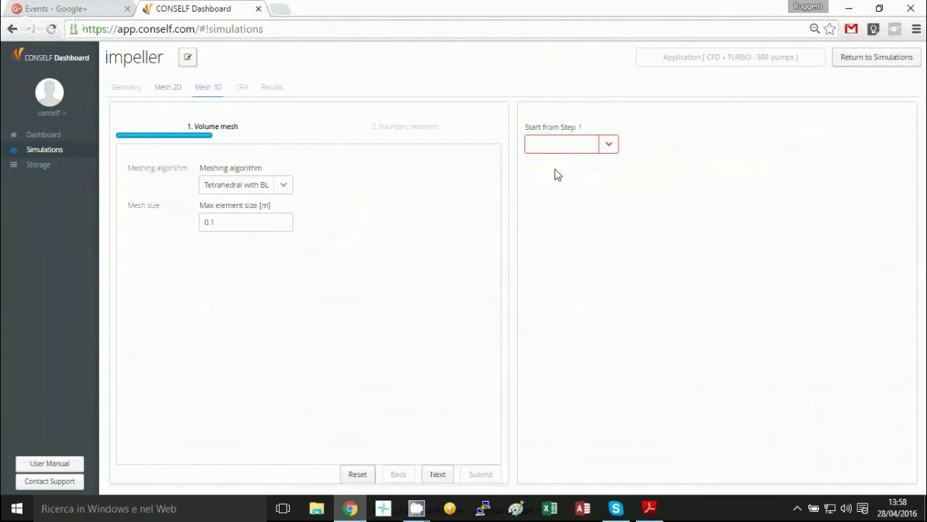
{"action": "left_click", "coordinate": [608, 145]}
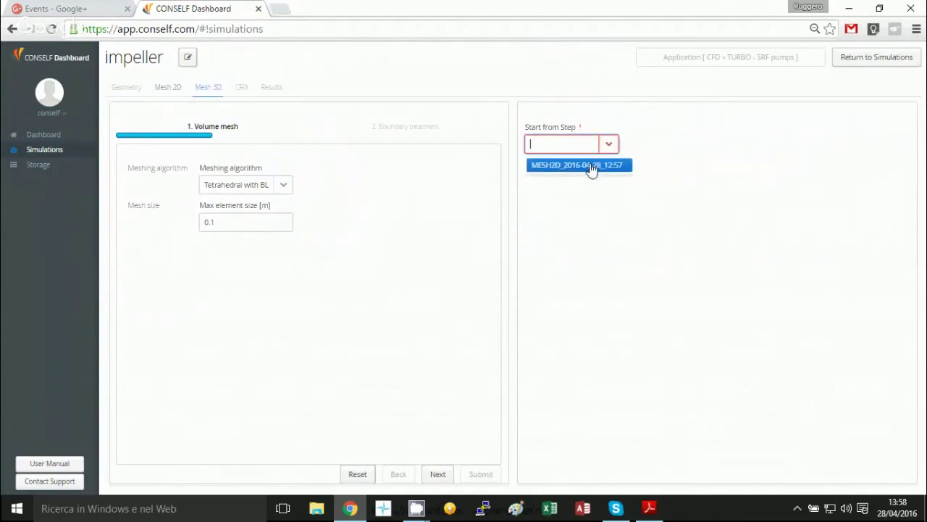
{"action": "left_click", "coordinate": [596, 166]}
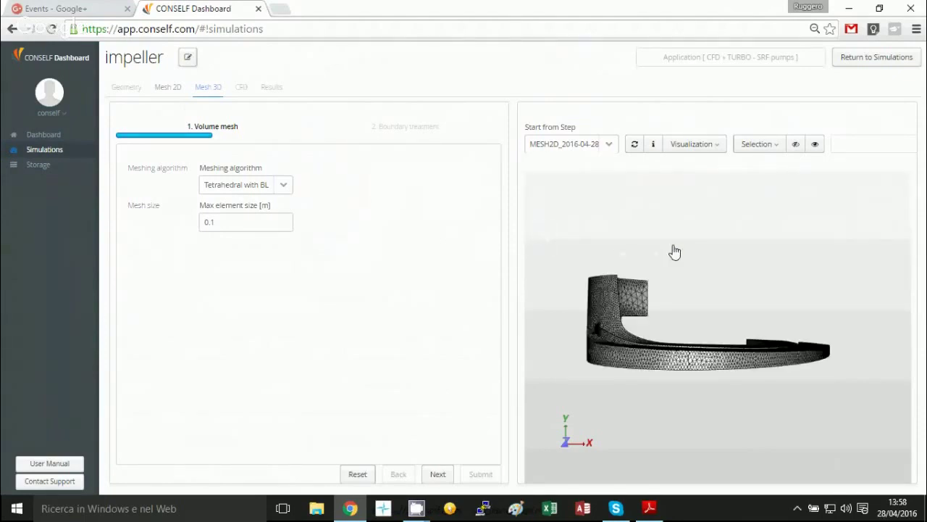
Step: Inspect the impeller surface mesh from several angles and check the available volume meshing algorithms
{"action": "left_click_drag", "start_coordinate": [675, 251], "coordinate": [672, 344]}
{"action": "scroll", "coordinate": [672, 343], "scroll_direction": "up", "scroll_amount": 10}
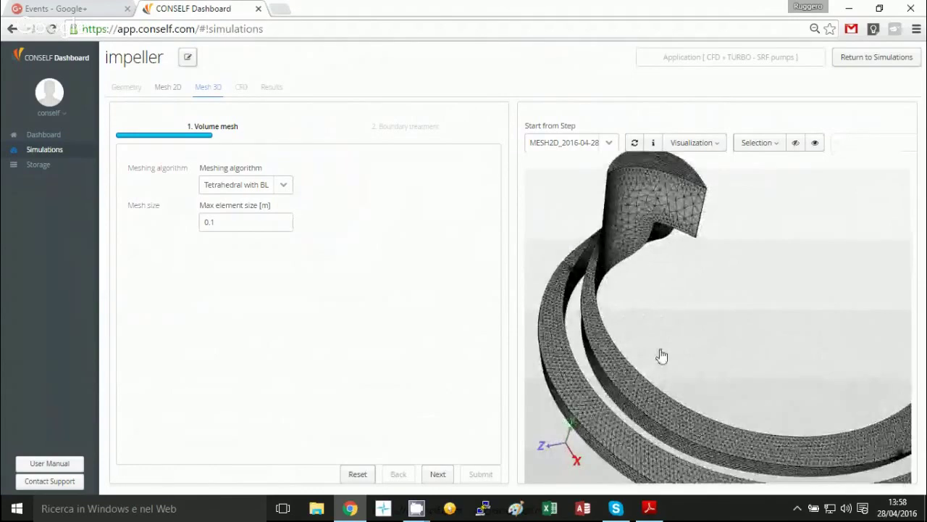
{"action": "left_click_drag", "start_coordinate": [670, 387], "coordinate": [667, 376]}
{"action": "left_click_drag", "start_coordinate": [678, 338], "coordinate": [693, 237]}
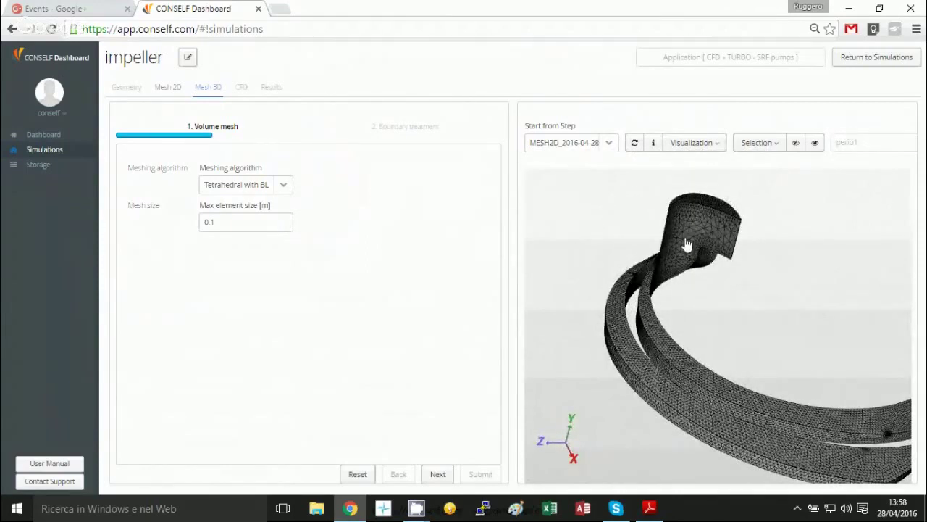
{"action": "left_click_drag", "start_coordinate": [726, 239], "coordinate": [742, 311]}
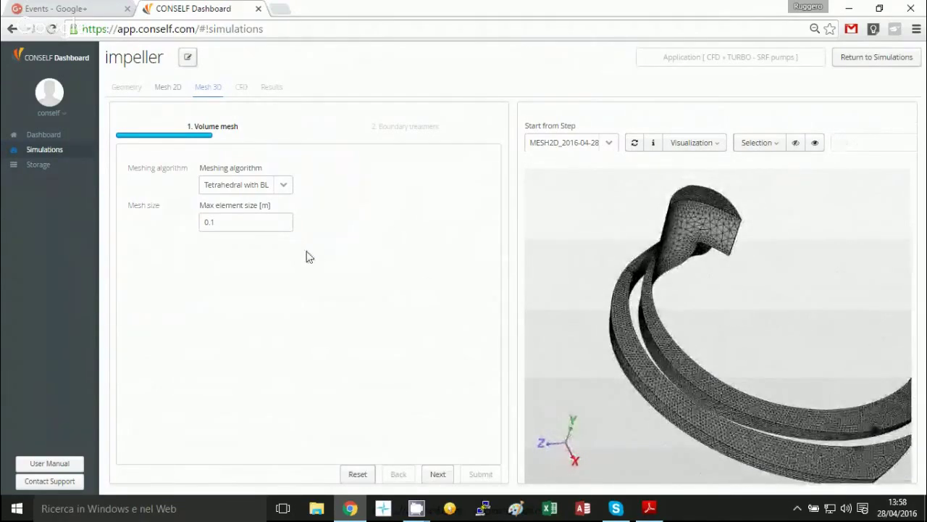
{"action": "left_click", "coordinate": [284, 185]}
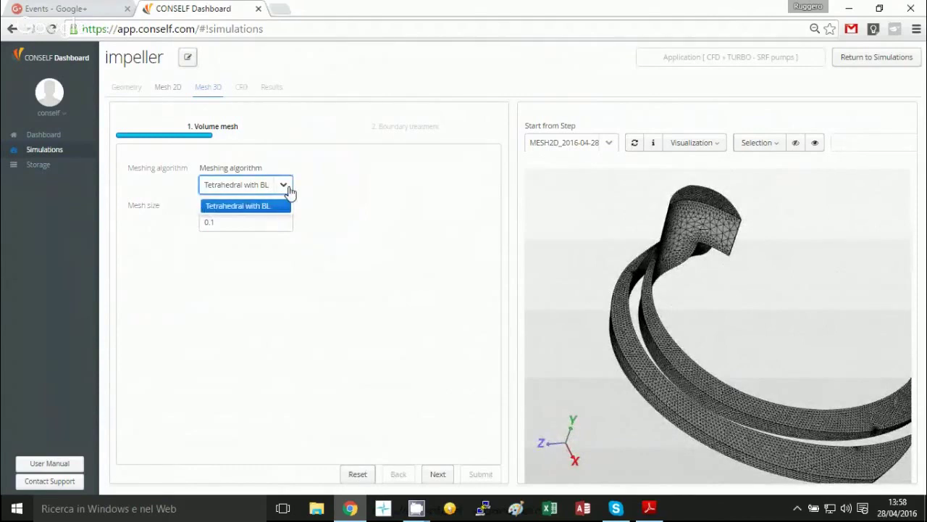
{"action": "left_click", "coordinate": [337, 211]}
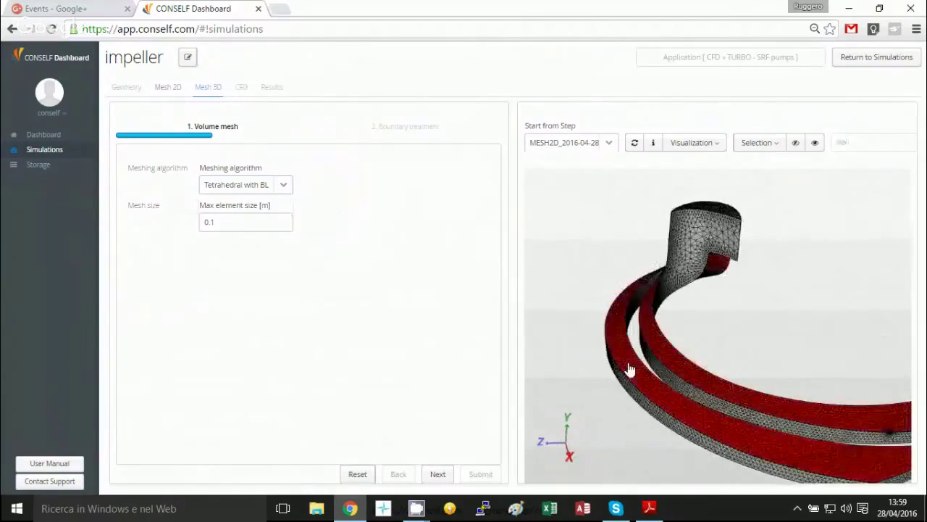
Step: Hide the selected boundary surface of the impeller and display the model as Surface only
{"action": "left_click", "coordinate": [691, 144]}
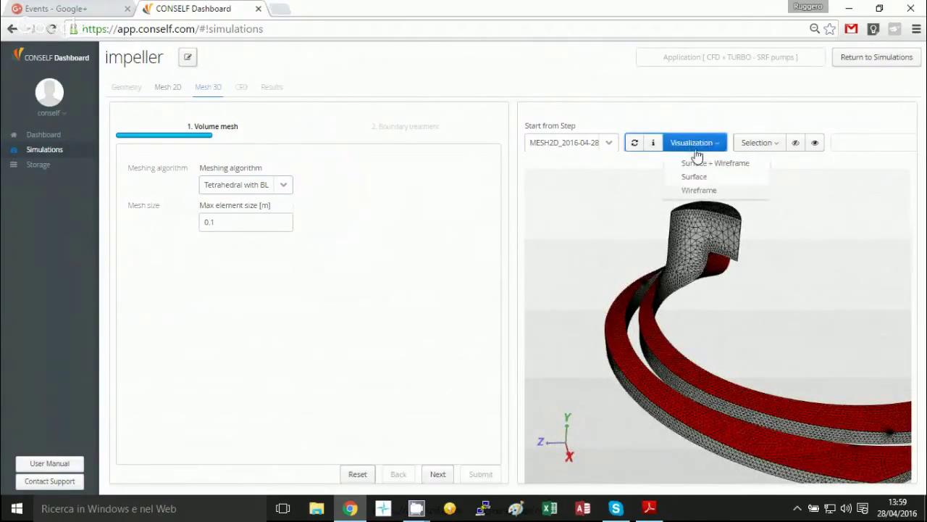
{"action": "left_click", "coordinate": [695, 159]}
{"action": "left_click", "coordinate": [796, 145]}
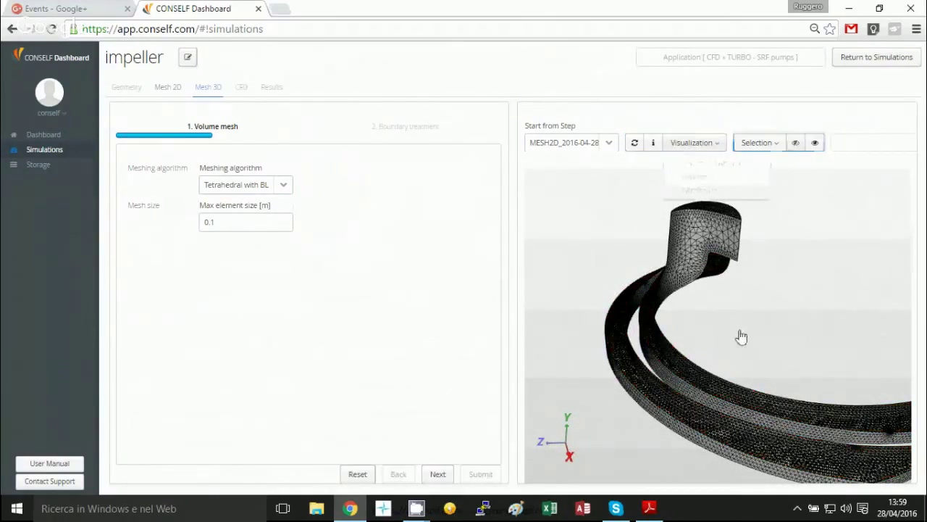
{"action": "left_click", "coordinate": [691, 143]}
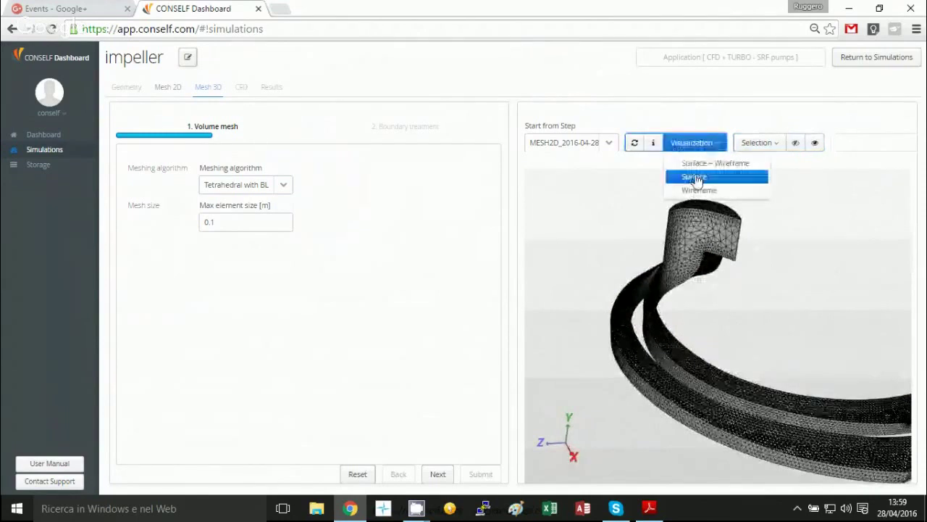
{"action": "left_click", "coordinate": [696, 178]}
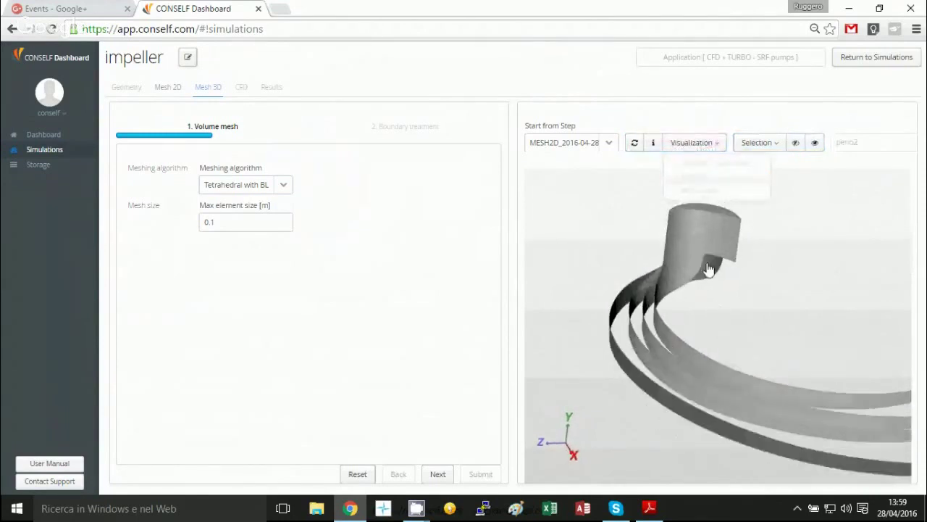
Step: Show all impeller surfaces again and set the model display to Surface + Wireframe
{"action": "left_click", "coordinate": [714, 142]}
{"action": "left_click", "coordinate": [757, 143]}
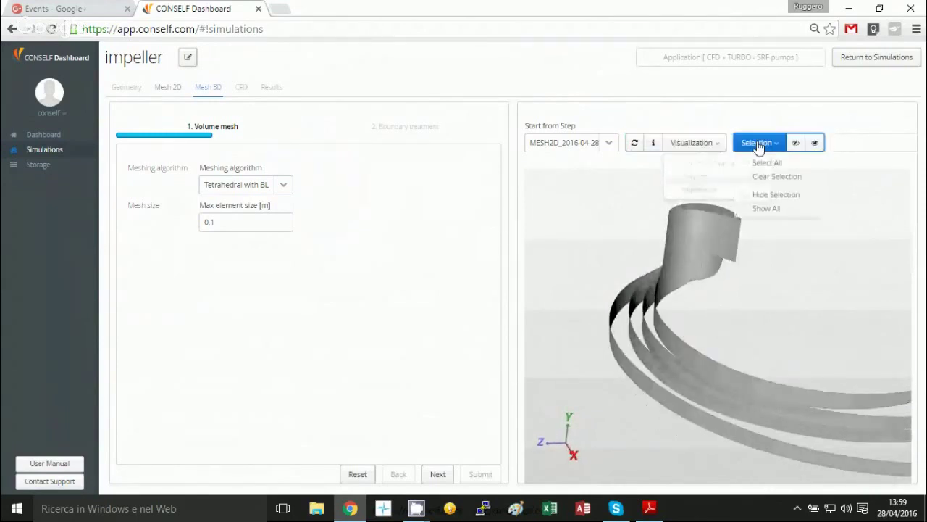
{"action": "left_click", "coordinate": [773, 210]}
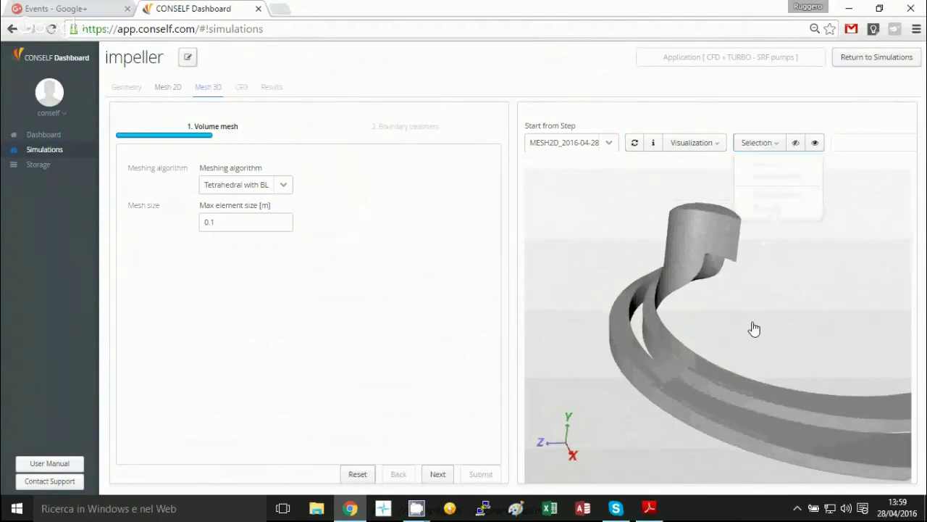
{"action": "left_click", "coordinate": [691, 145]}
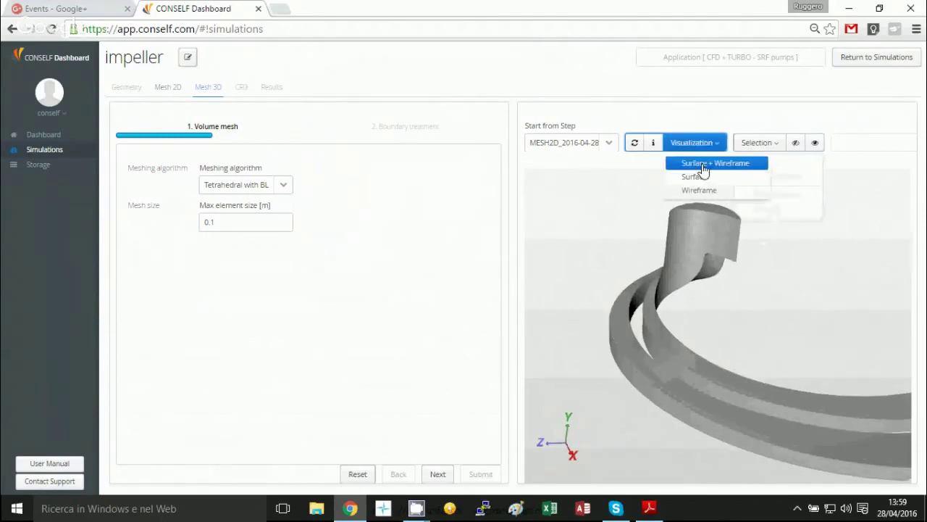
{"action": "left_click", "coordinate": [701, 166]}
Step: Set the maximum element size of the volume mesh to 0.001 m
{"action": "left_click", "coordinate": [208, 221]}
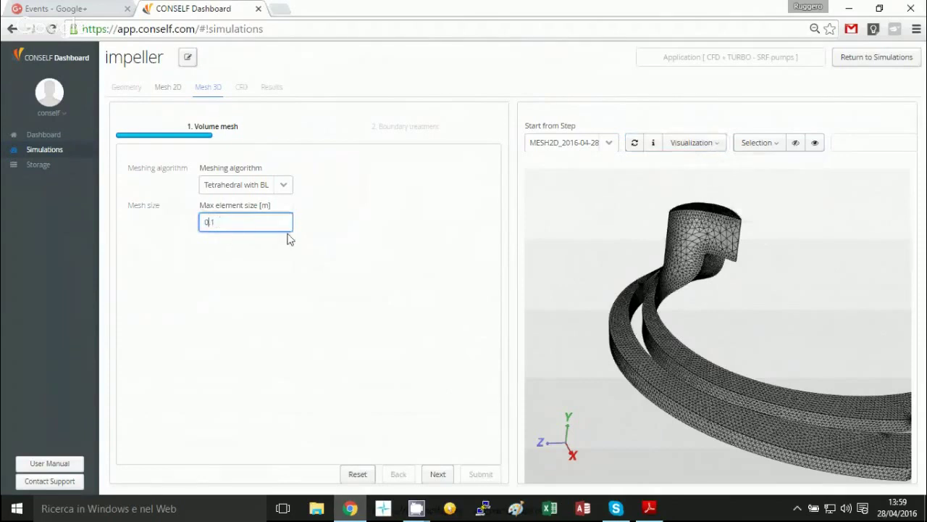
{"action": "type", "text": "0.00"}
{"action": "left_click", "coordinate": [270, 259]}
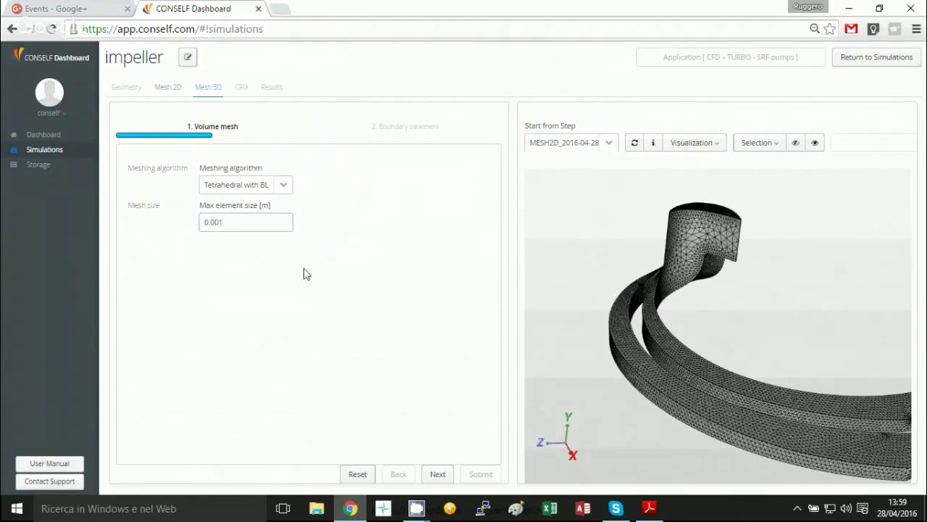
Step: Go to the volume mesh boundary treatment, choose the perio2 boundary and open its number of layers for editing
{"action": "left_click", "coordinate": [438, 474]}
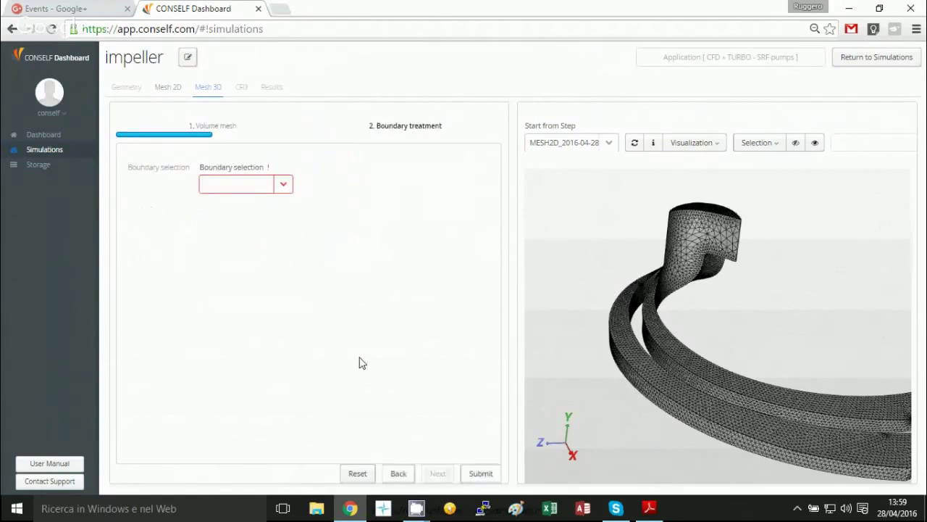
{"action": "left_click", "coordinate": [278, 195]}
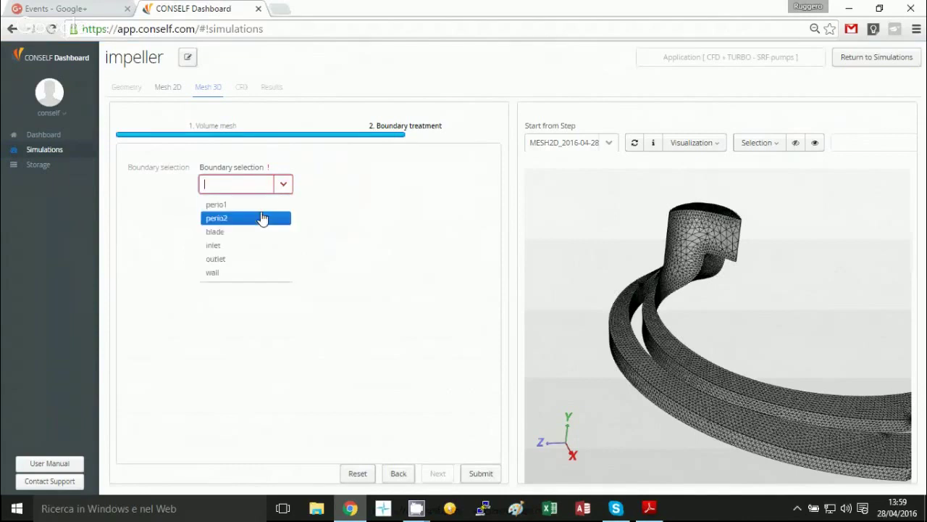
{"action": "left_click", "coordinate": [261, 216]}
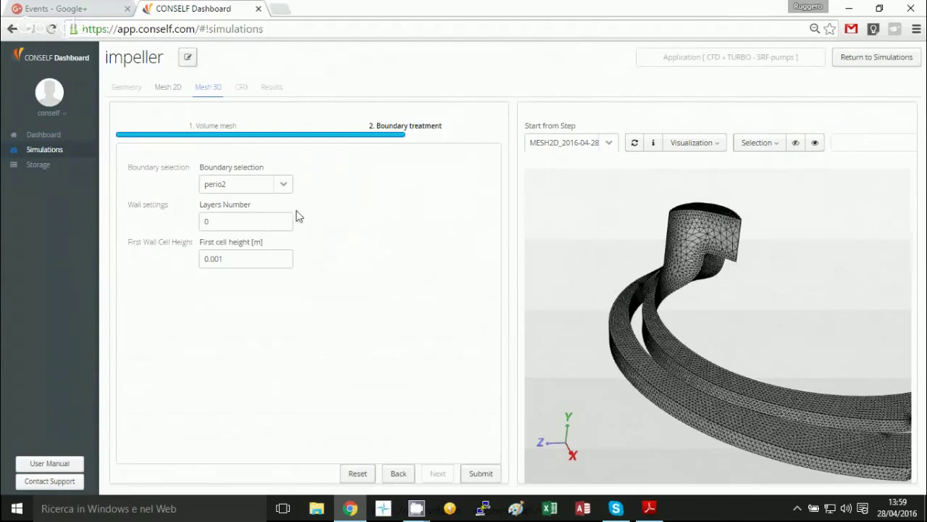
{"action": "left_click", "coordinate": [263, 223]}
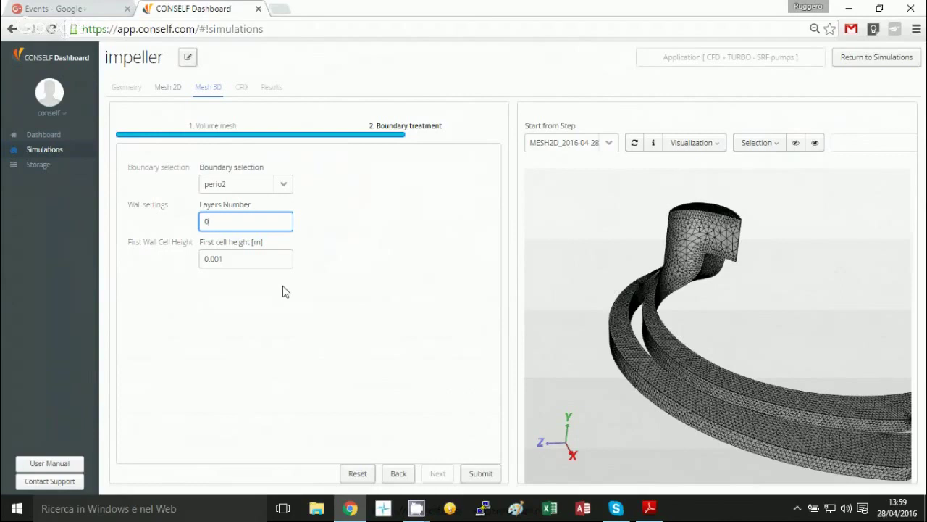
Step: Submit the volume mesh, confirm the submission, and select the impeller case among the cases in progress
{"action": "left_click", "coordinate": [481, 472]}
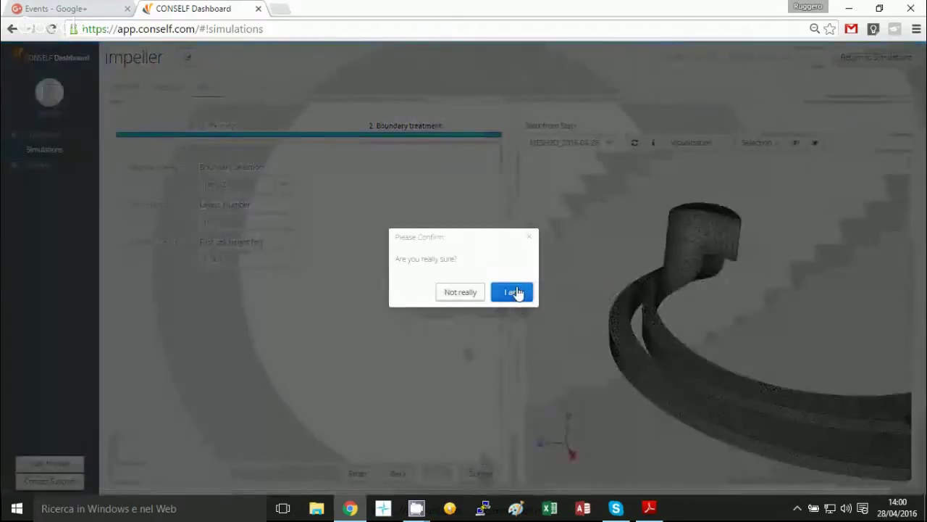
{"action": "left_click", "coordinate": [514, 293]}
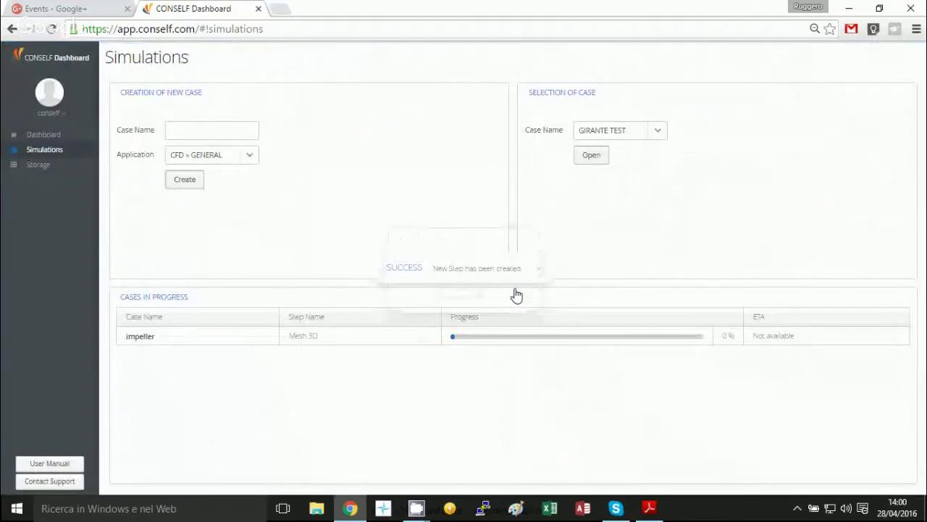
{"action": "left_click", "coordinate": [540, 269]}
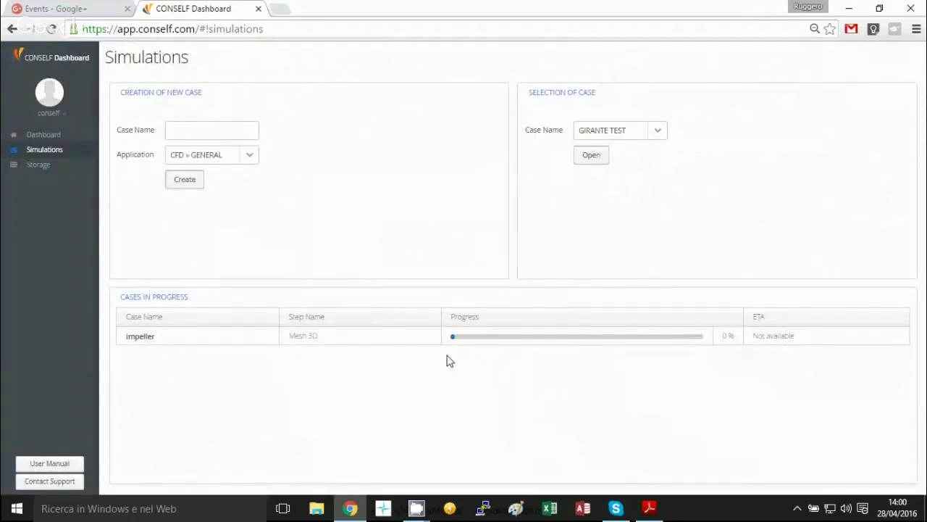
{"action": "left_click", "coordinate": [412, 333]}
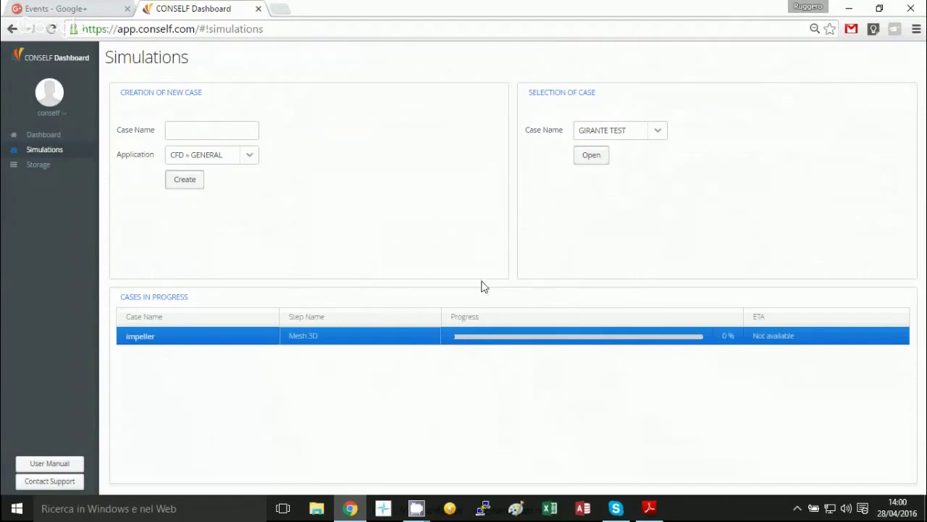
Step: Open the CONSELF user manual and look through its contents and the table of applications under Case Management
{"action": "left_click", "coordinate": [59, 469]}
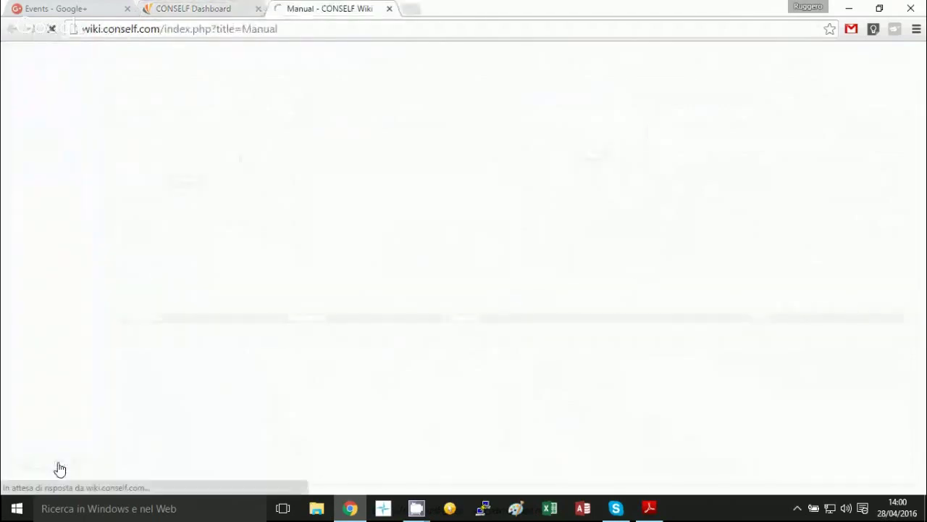
{"action": "left_click", "coordinate": [202, 7]}
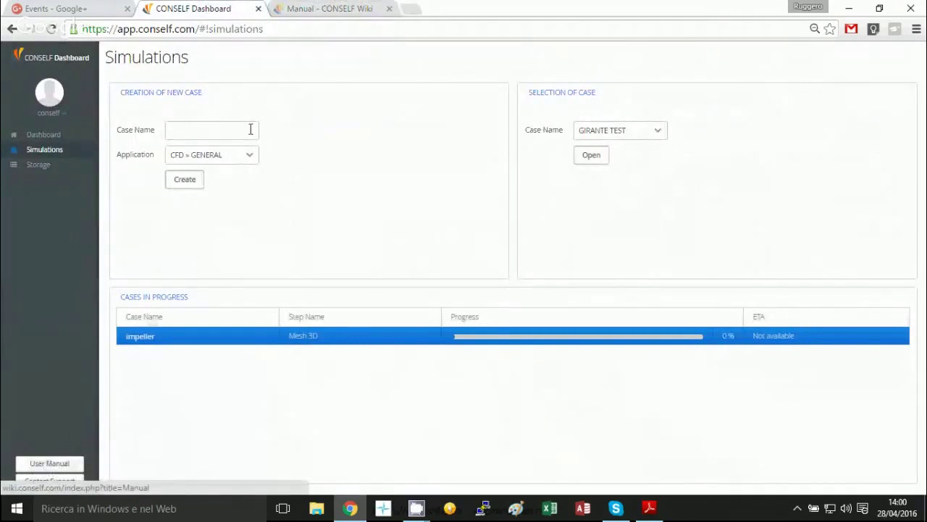
{"action": "left_click", "coordinate": [309, 10]}
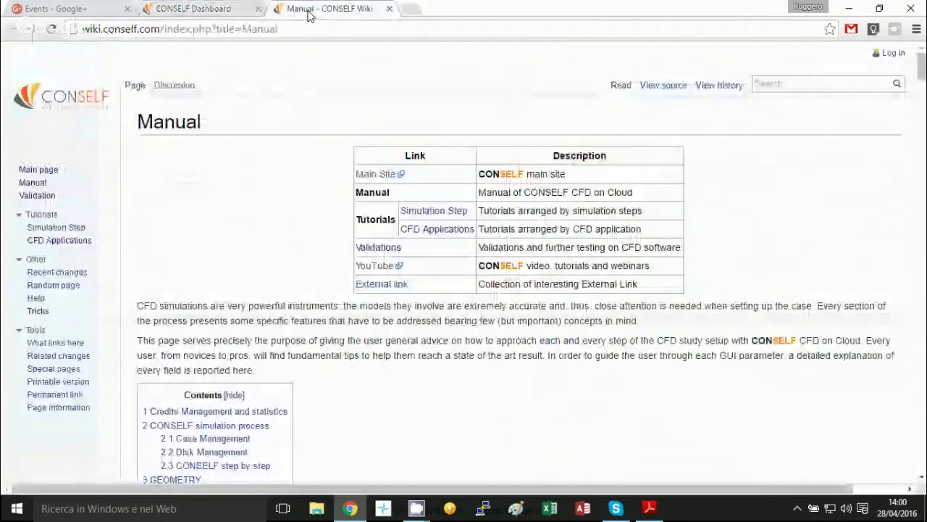
{"action": "scroll", "coordinate": [311, 335], "scroll_direction": "down", "scroll_amount": 5}
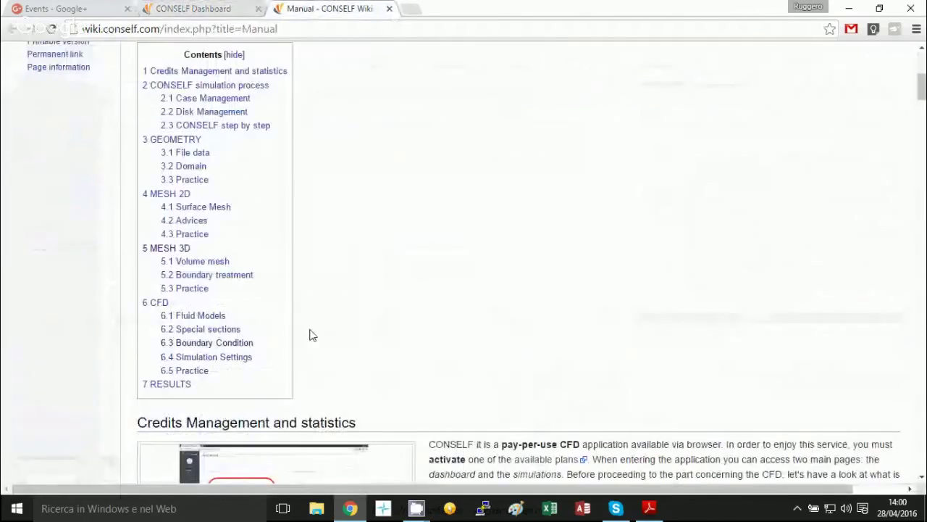
{"action": "scroll", "coordinate": [310, 334], "scroll_direction": "down", "scroll_amount": 10}
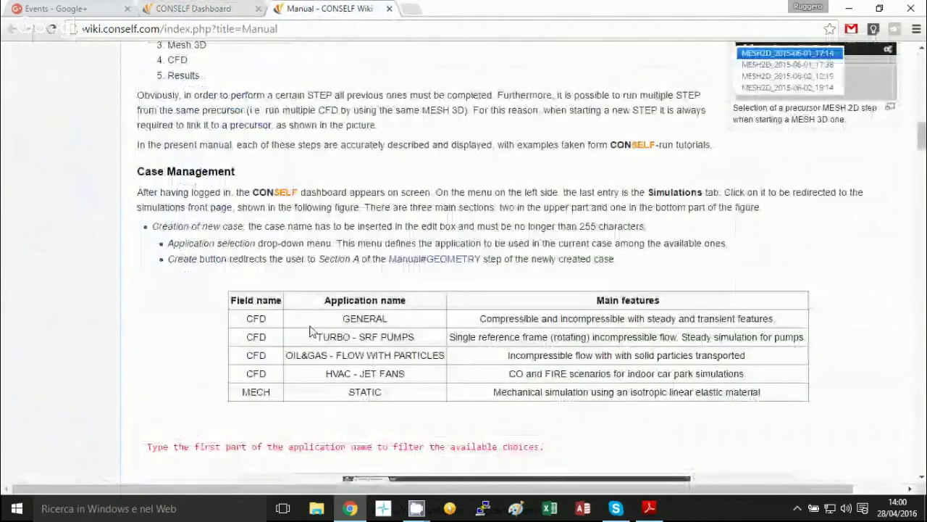
{"action": "scroll", "coordinate": [310, 331], "scroll_direction": "down", "scroll_amount": 2}
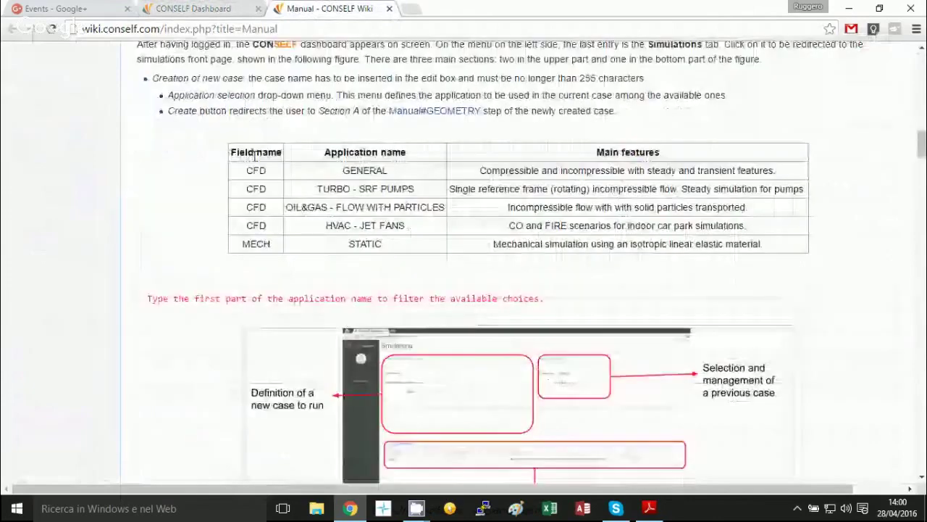
Step: Read through the manual's application table, case management, disk management, step-by-step and GEOMETRY sections
{"action": "left_click_drag", "start_coordinate": [612, 244], "coordinate": [798, 242]}
{"action": "double_click", "coordinate": [249, 149]}
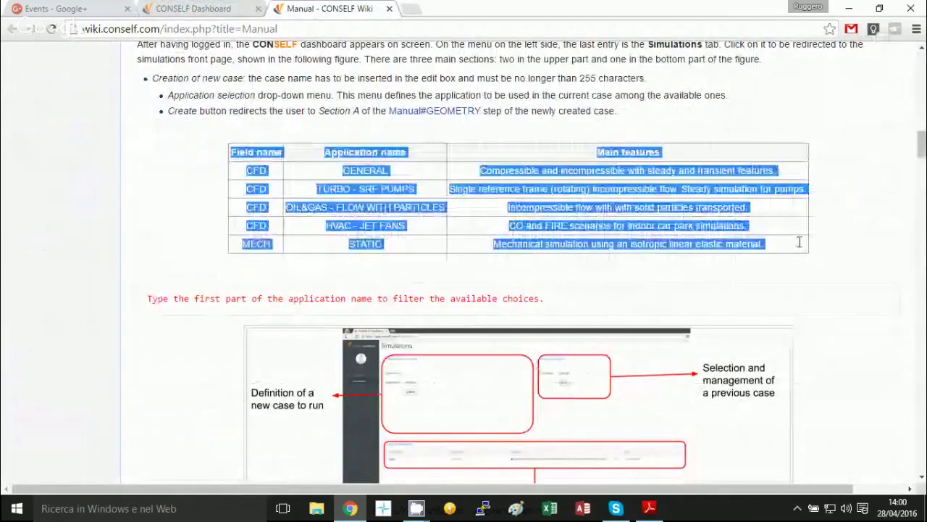
{"action": "scroll", "coordinate": [556, 217], "scroll_direction": "down", "scroll_amount": 3}
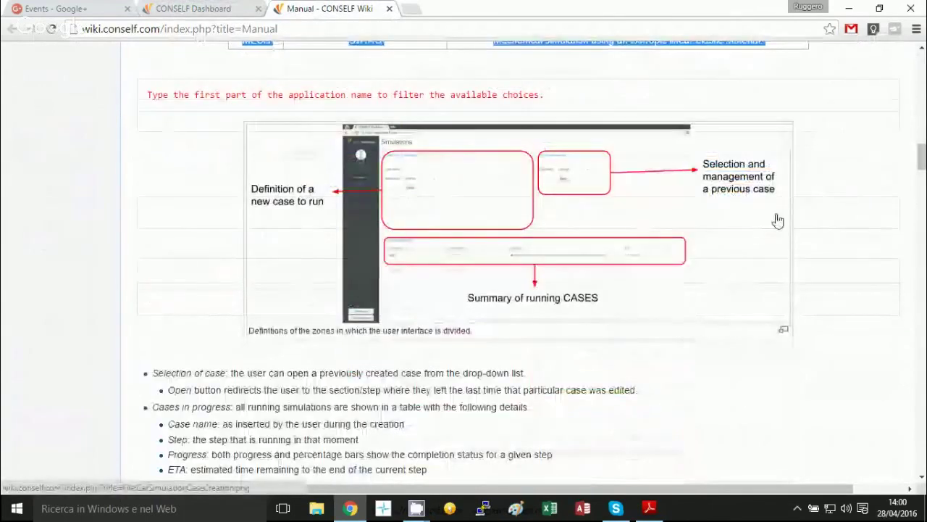
{"action": "scroll", "coordinate": [588, 291], "scroll_direction": "down", "scroll_amount": 3}
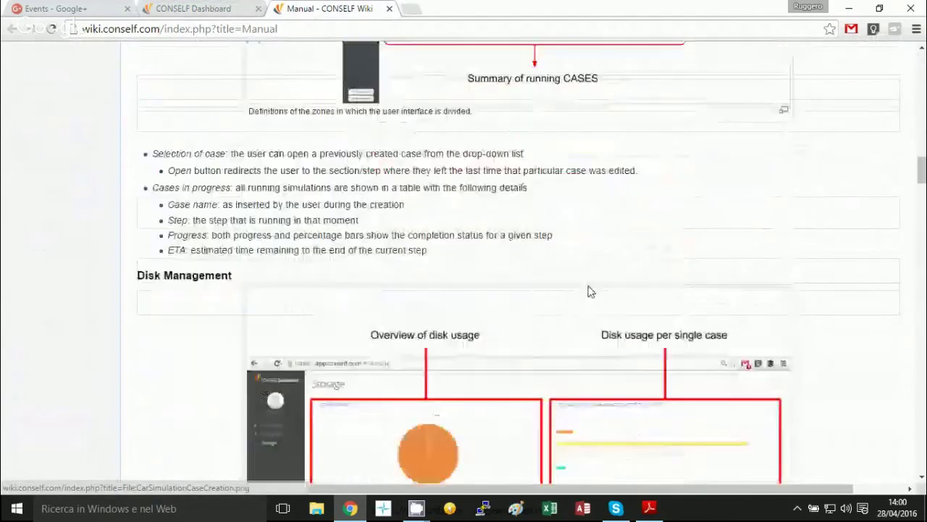
{"action": "scroll", "coordinate": [588, 291], "scroll_direction": "down", "scroll_amount": 3}
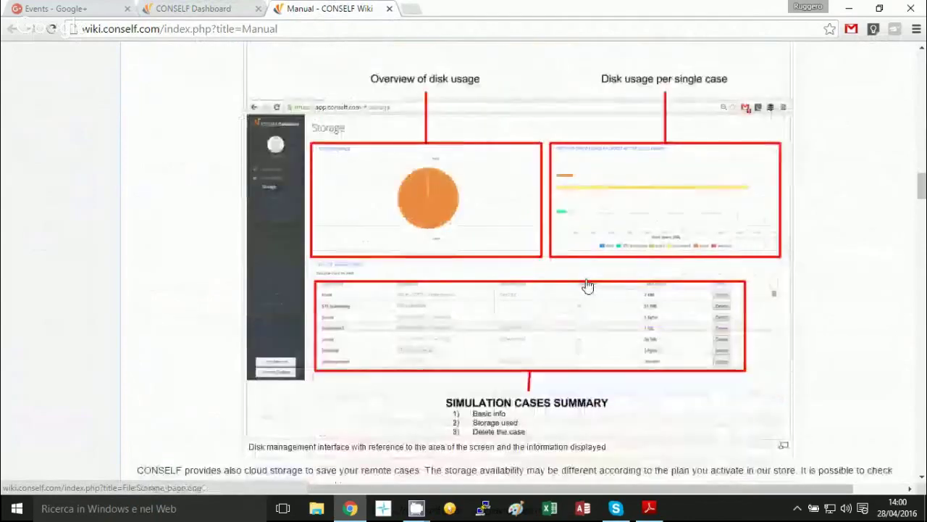
{"action": "scroll", "coordinate": [586, 282], "scroll_direction": "down", "scroll_amount": 2}
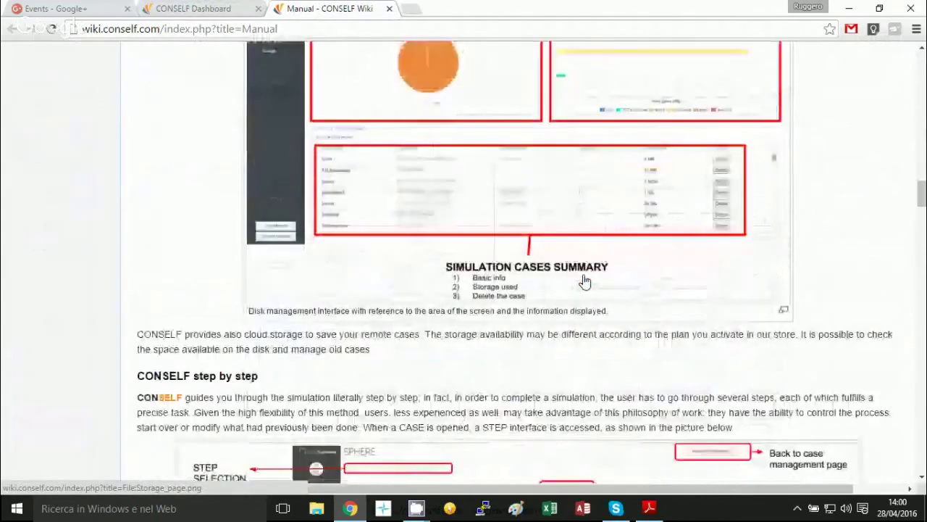
{"action": "scroll", "coordinate": [585, 282], "scroll_direction": "down", "scroll_amount": 3}
{"action": "scroll", "coordinate": [583, 274], "scroll_direction": "down", "scroll_amount": 5}
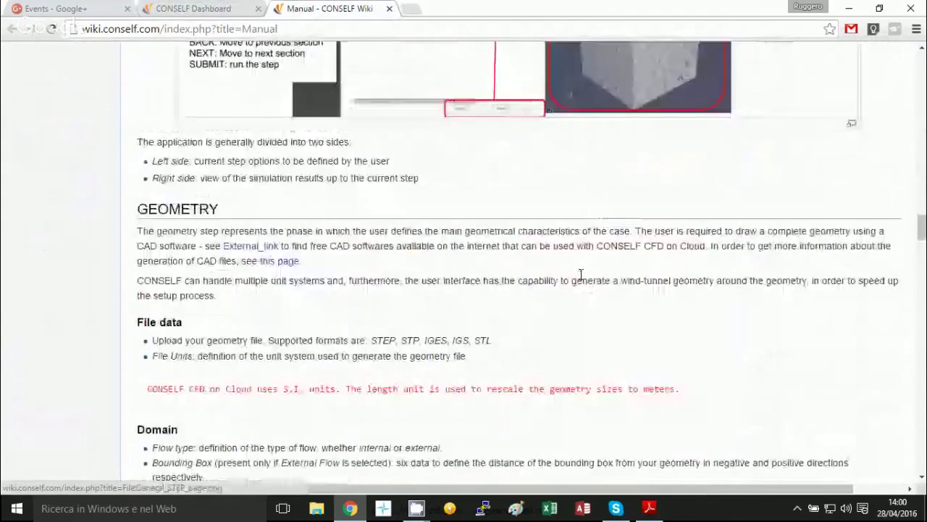
{"action": "scroll", "coordinate": [580, 274], "scroll_direction": "down", "scroll_amount": 6}
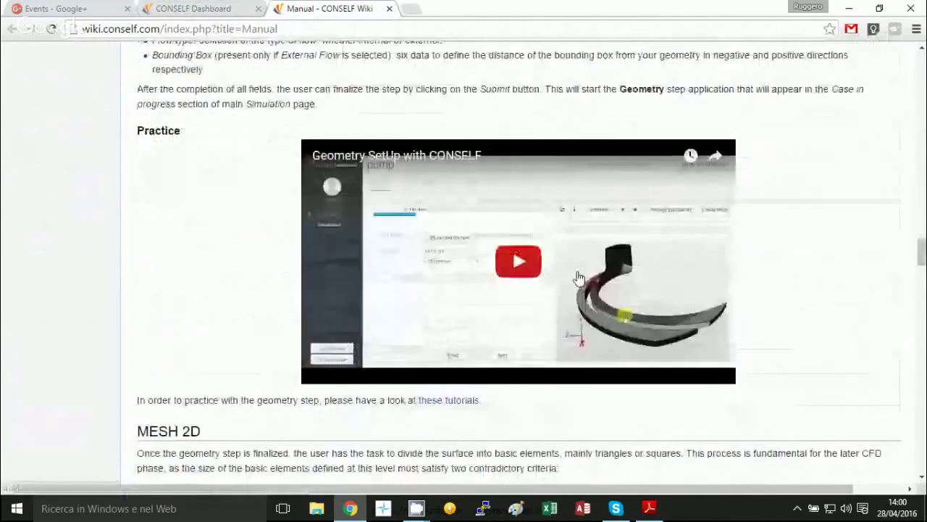
{"action": "scroll", "coordinate": [579, 277], "scroll_direction": "up", "scroll_amount": 1}
{"action": "scroll", "coordinate": [578, 277], "scroll_direction": "up", "scroll_amount": 4}
{"action": "scroll", "coordinate": [578, 276], "scroll_direction": "down", "scroll_amount": 6}
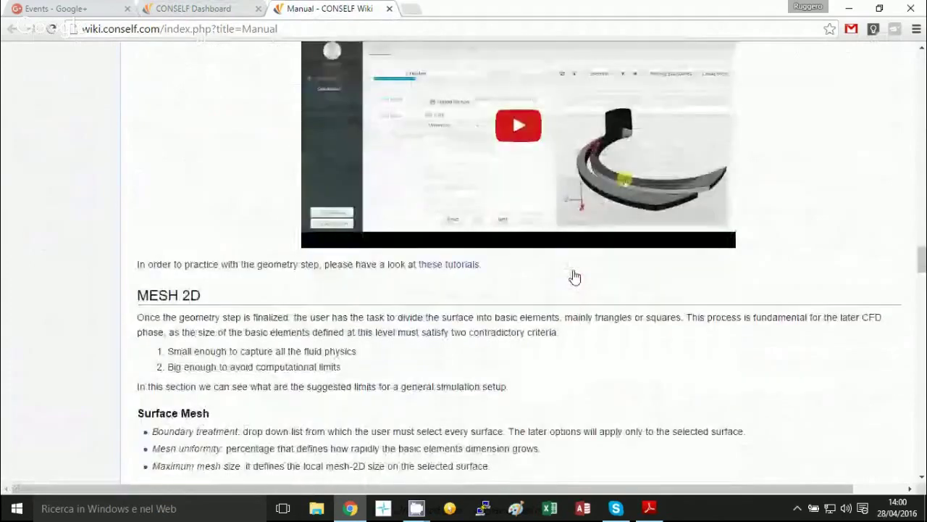
Step: Read through the manual's MESH 2D, MESH 3D, boundary condition table, Simulation Settings and RESULTS sections
{"action": "scroll", "coordinate": [574, 277], "scroll_direction": "down", "scroll_amount": 4}
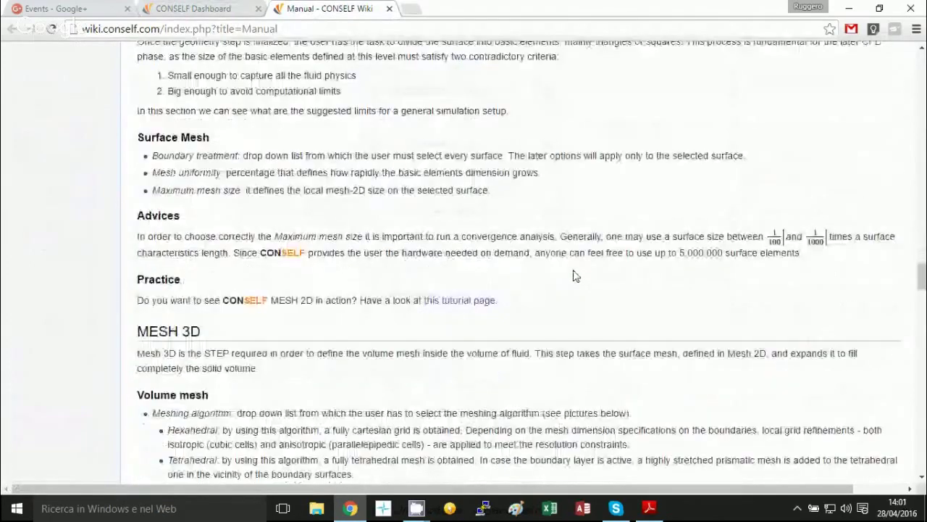
{"action": "scroll", "coordinate": [574, 276], "scroll_direction": "down", "scroll_amount": 4}
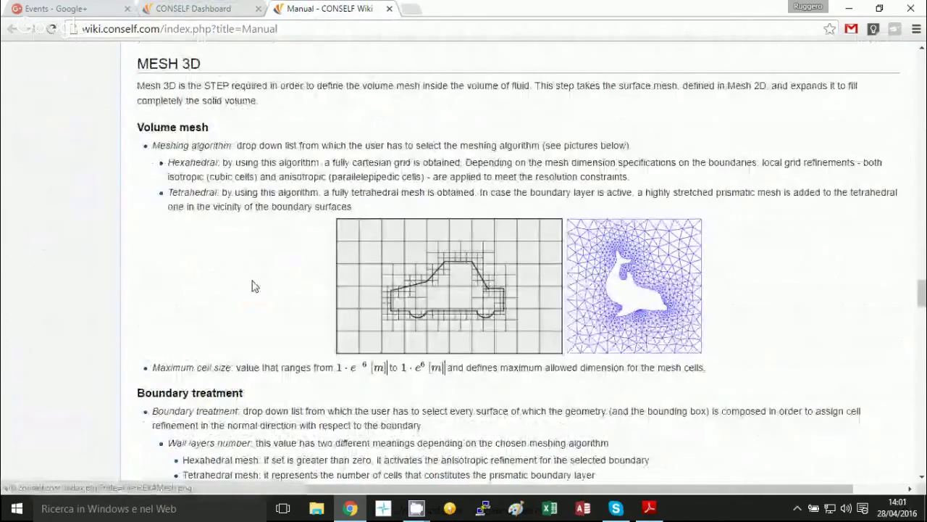
{"action": "scroll", "coordinate": [250, 288], "scroll_direction": "down", "scroll_amount": 2}
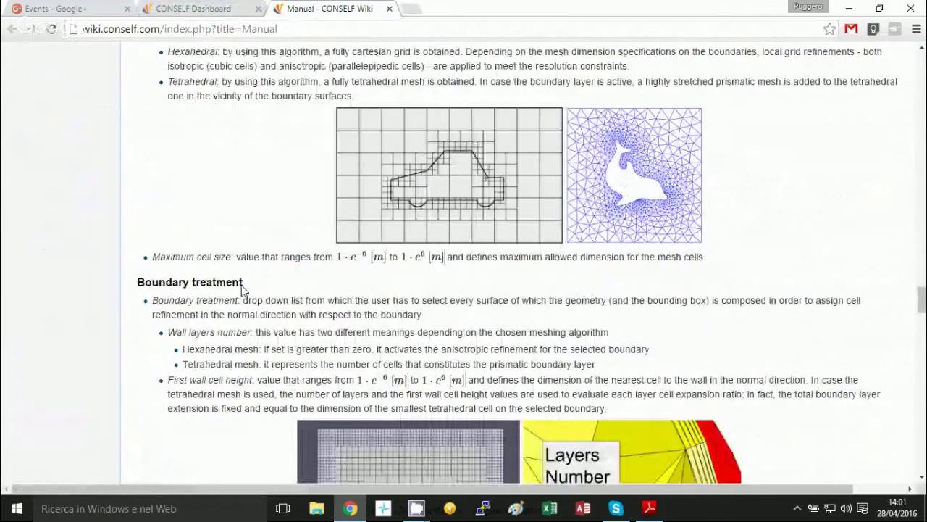
{"action": "scroll", "coordinate": [243, 287], "scroll_direction": "down", "scroll_amount": 2}
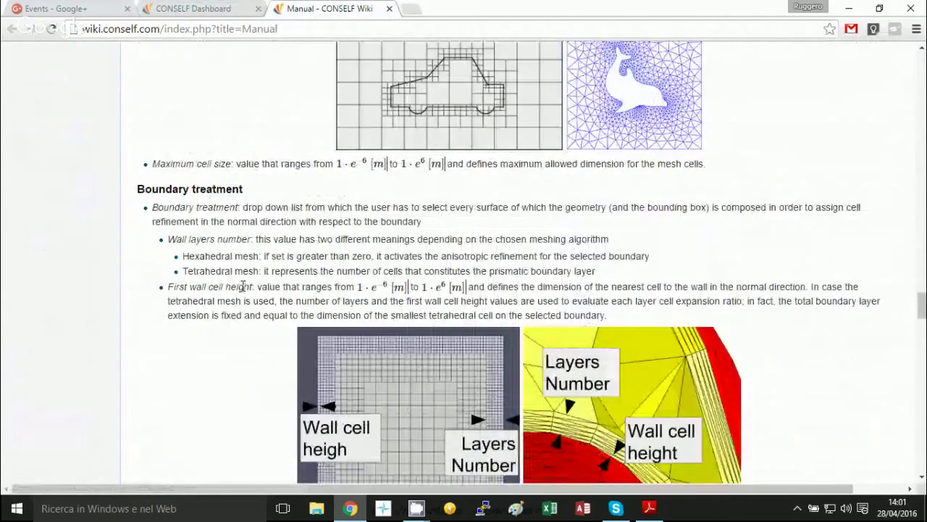
{"action": "scroll", "coordinate": [698, 284], "scroll_direction": "down", "scroll_amount": 15}
{"action": "scroll", "coordinate": [694, 284], "scroll_direction": "down", "scroll_amount": 6}
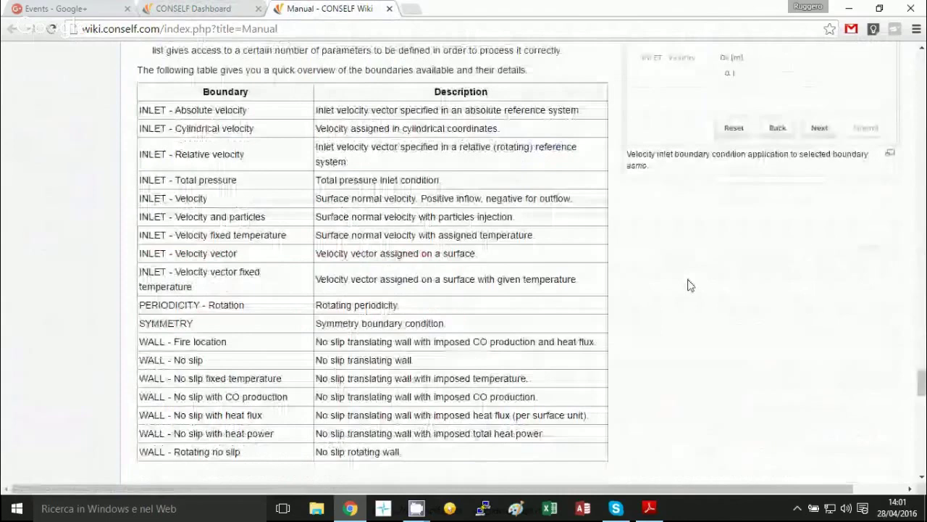
{"action": "scroll", "coordinate": [689, 282], "scroll_direction": "down", "scroll_amount": 1}
{"action": "scroll", "coordinate": [388, 283], "scroll_direction": "down", "scroll_amount": 5}
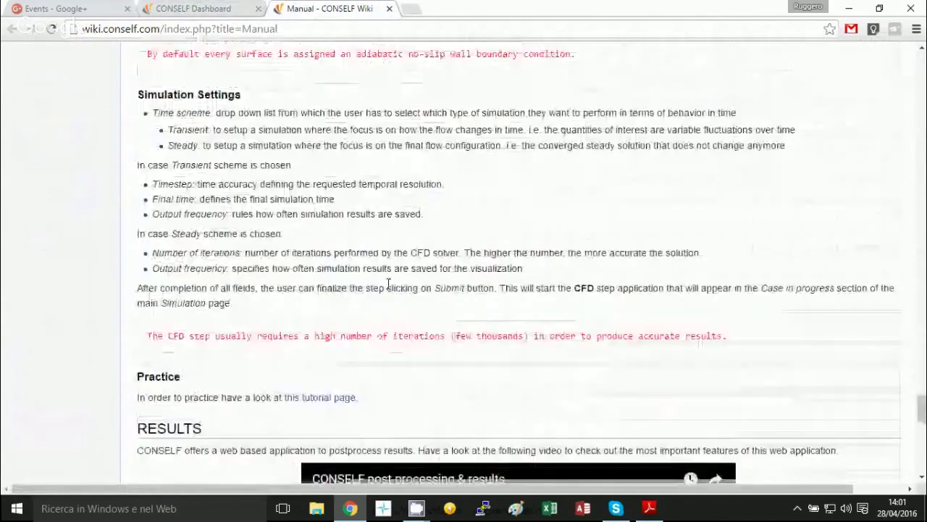
{"action": "scroll", "coordinate": [388, 284], "scroll_direction": "down", "scroll_amount": 3}
Step: Return to the CONSELF dashboard, look through the support request form and its contact reason question, and close the form
{"action": "left_click", "coordinate": [218, 10]}
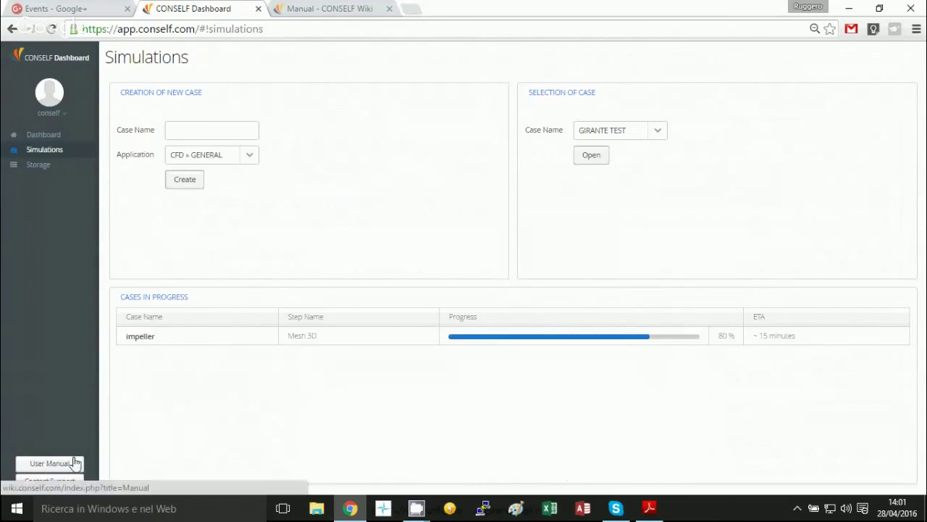
{"action": "left_click", "coordinate": [54, 482]}
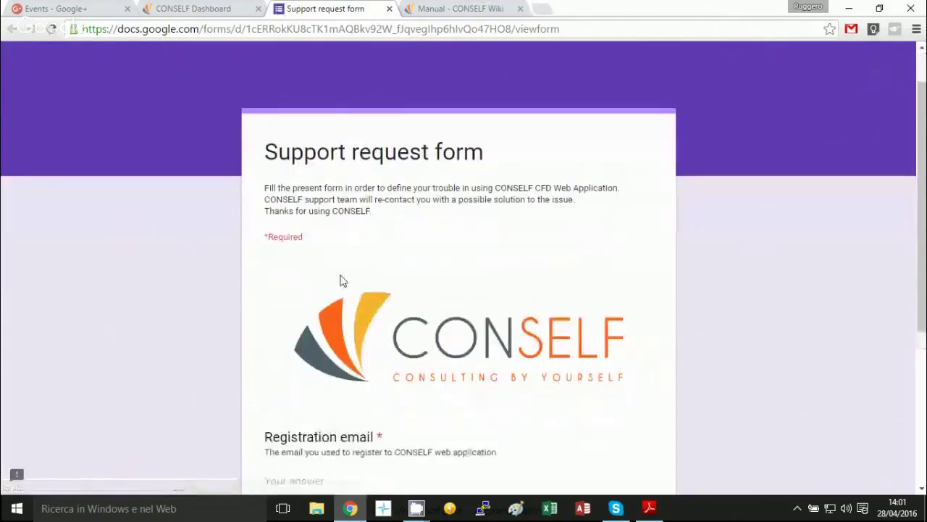
{"action": "scroll", "coordinate": [340, 281], "scroll_direction": "down", "scroll_amount": 4}
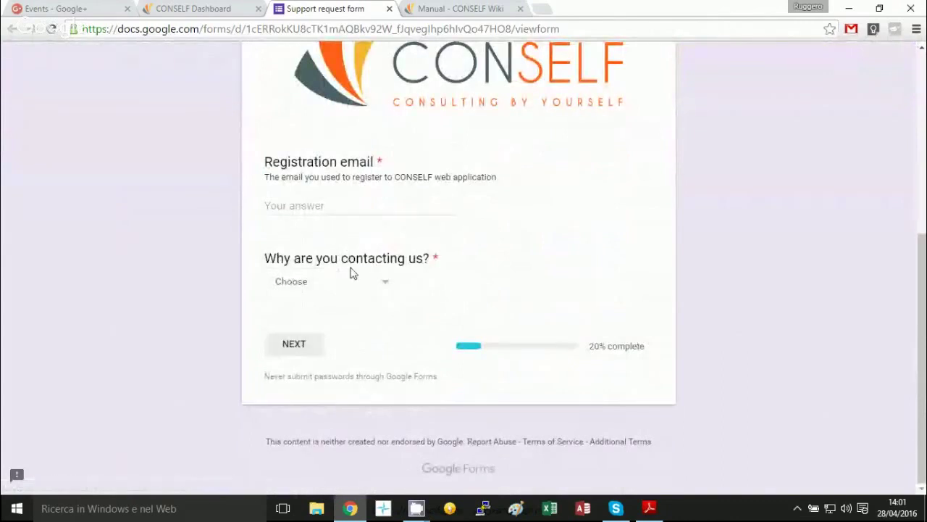
{"action": "left_click", "coordinate": [360, 293]}
{"action": "scroll", "coordinate": [230, 294], "scroll_direction": "up", "scroll_amount": 5}
{"action": "middle_click", "coordinate": [353, 12]}
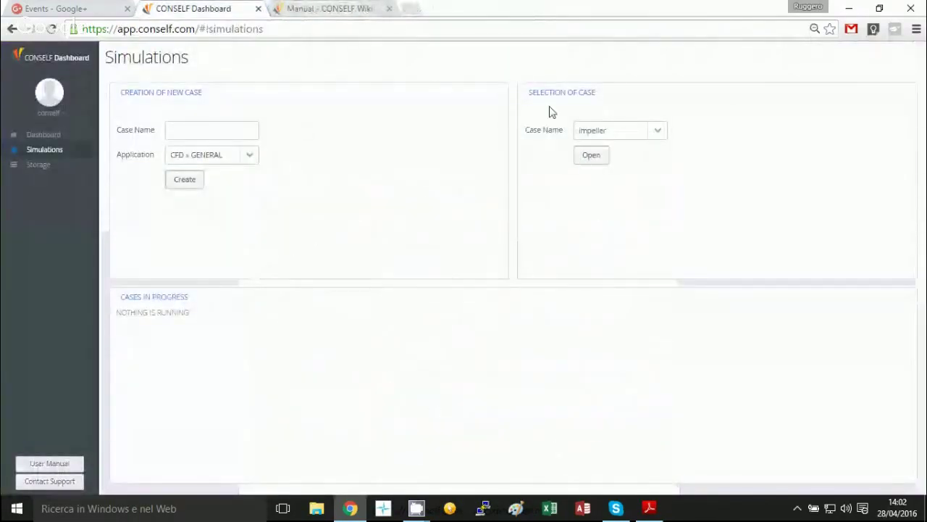
Step: Open the impeller case at its CFD setup and choose the MESH3D_2016-04-28 result as the starting step
{"action": "left_click", "coordinate": [595, 161]}
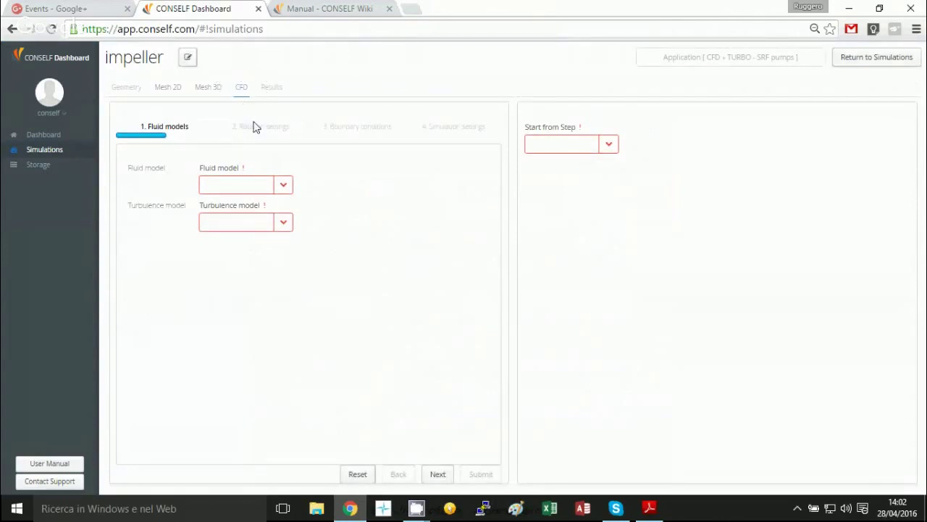
{"action": "left_click", "coordinate": [610, 147]}
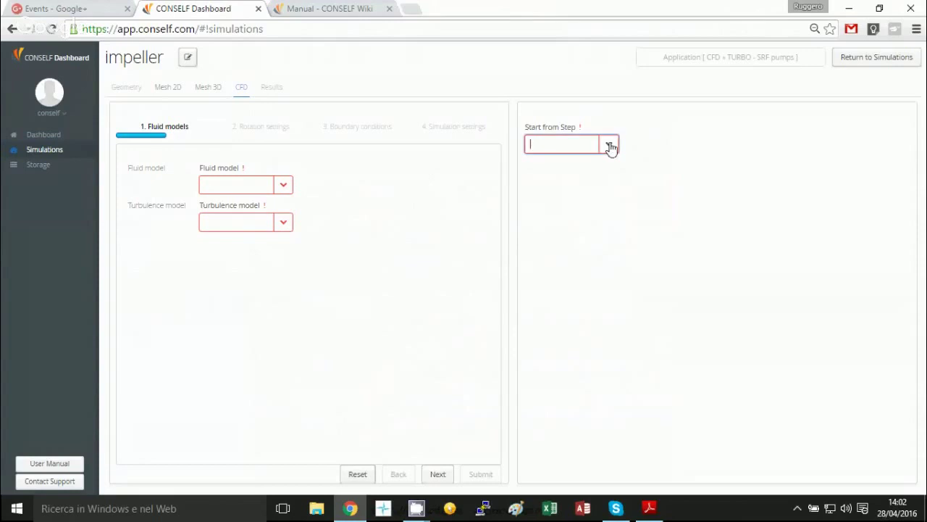
{"action": "left_click", "coordinate": [598, 164]}
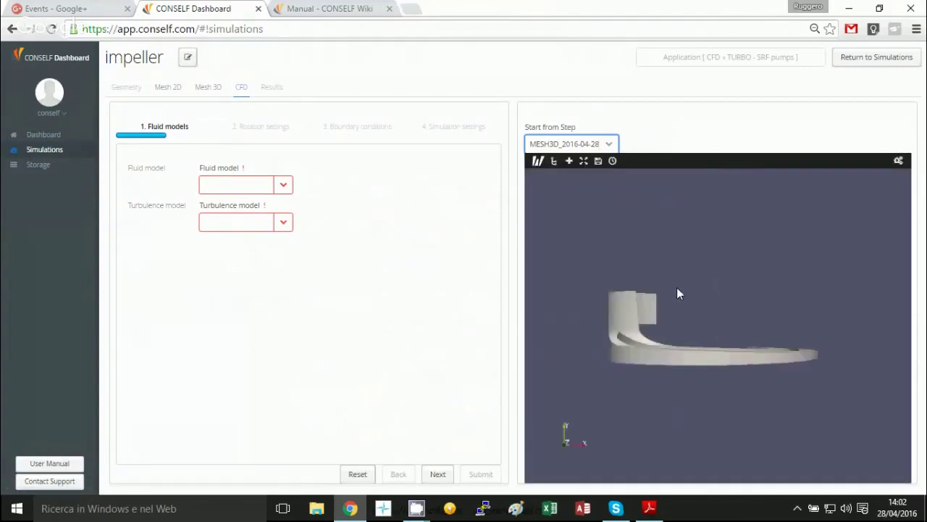
Step: Color the system.foam volume mesh by meshQuality and apply the change in the 3D viewer
{"action": "left_click_drag", "start_coordinate": [676, 287], "coordinate": [700, 314]}
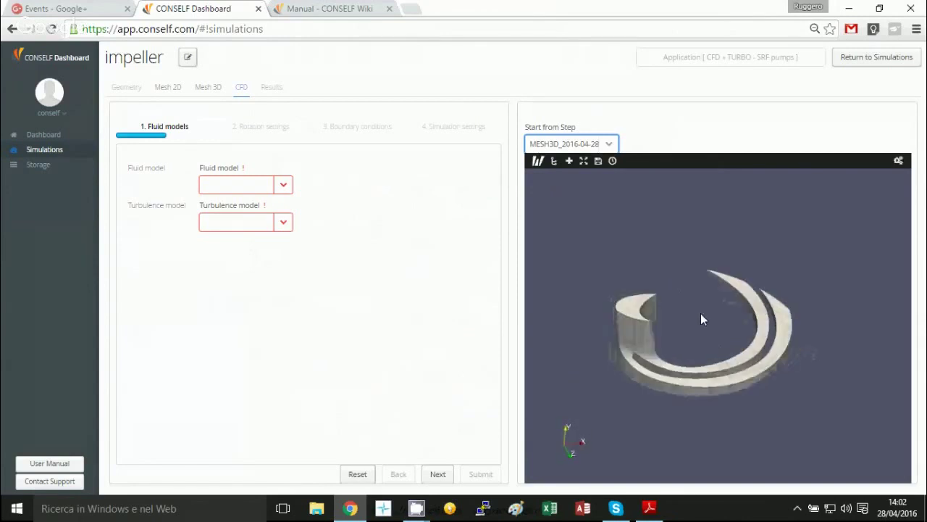
{"action": "left_click", "coordinate": [537, 162]}
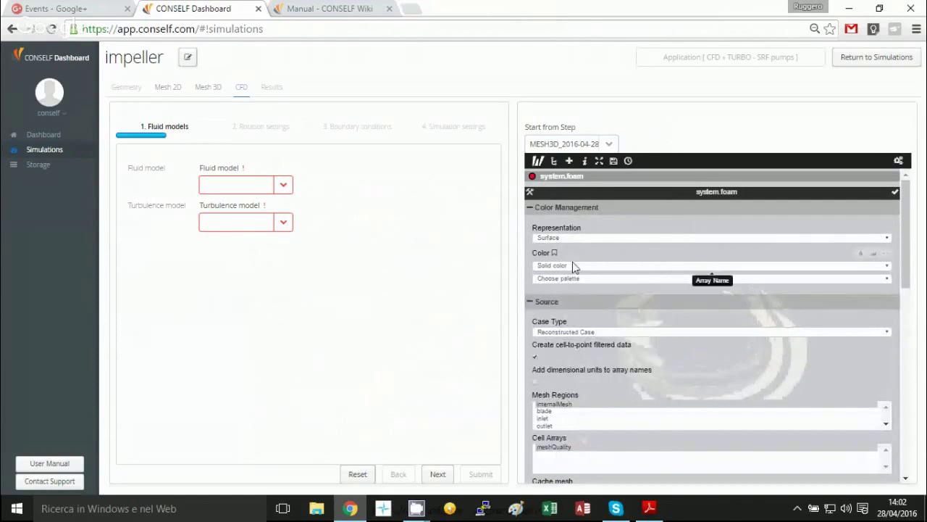
{"action": "left_click", "coordinate": [572, 265]}
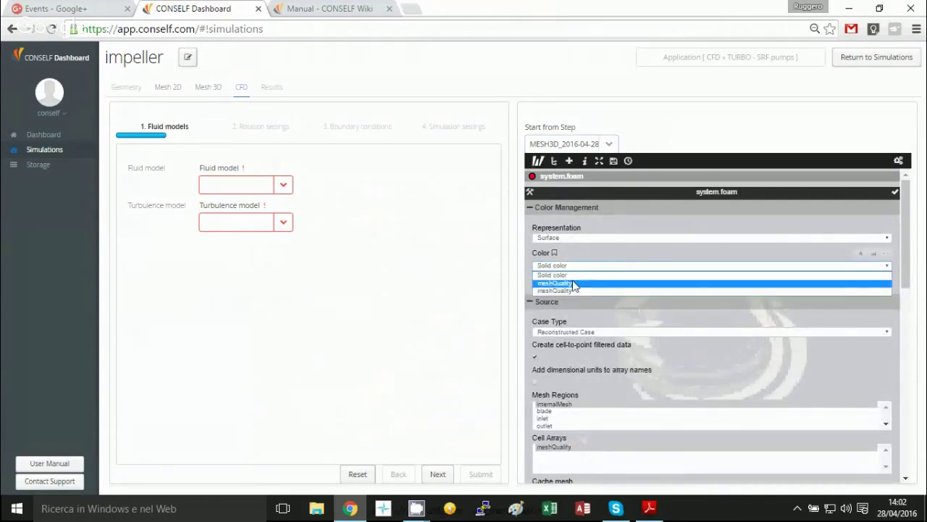
{"action": "left_click", "coordinate": [571, 290]}
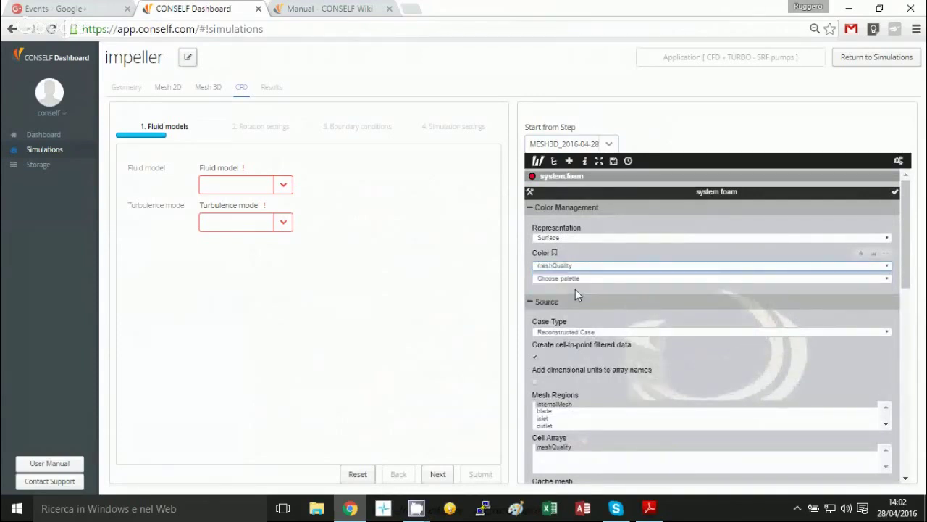
{"action": "left_click", "coordinate": [897, 197]}
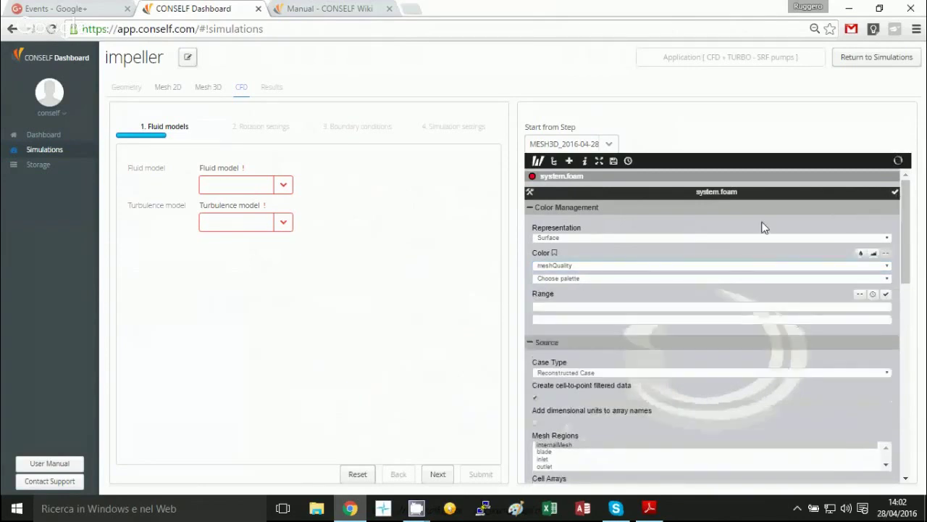
{"action": "left_click", "coordinate": [537, 161]}
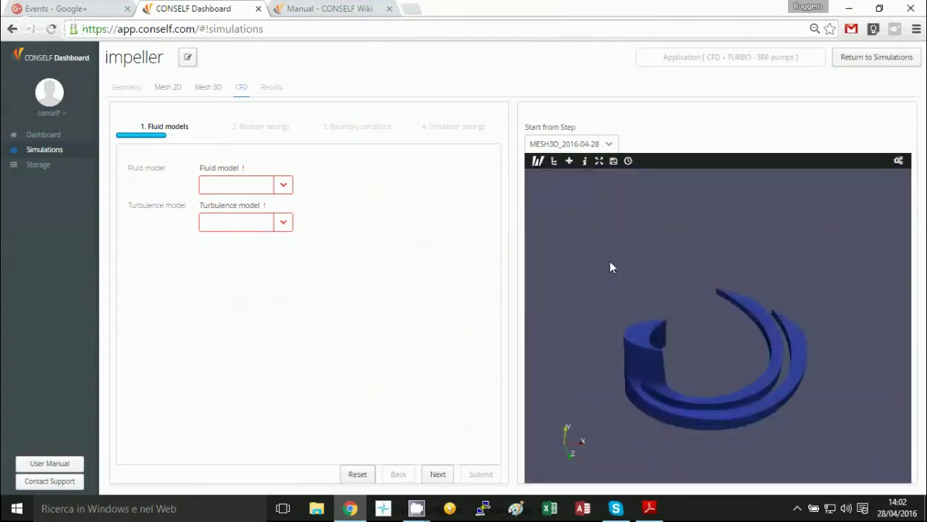
Step: Examine the mesh quality colors around the impeller's upper block, the blade edges and the ends of the curved channel
{"action": "mouse_move", "coordinate": [610, 267]}
{"action": "left_mouse_down"}
{"action": "mouse_move", "coordinate": [613, 252]}
{"action": "mouse_move", "coordinate": [577, 257]}
{"action": "mouse_move", "coordinate": [605, 272]}
{"action": "left_mouse_up"}
{"action": "scroll", "coordinate": [620, 340], "scroll_direction": "up", "scroll_amount": 10}
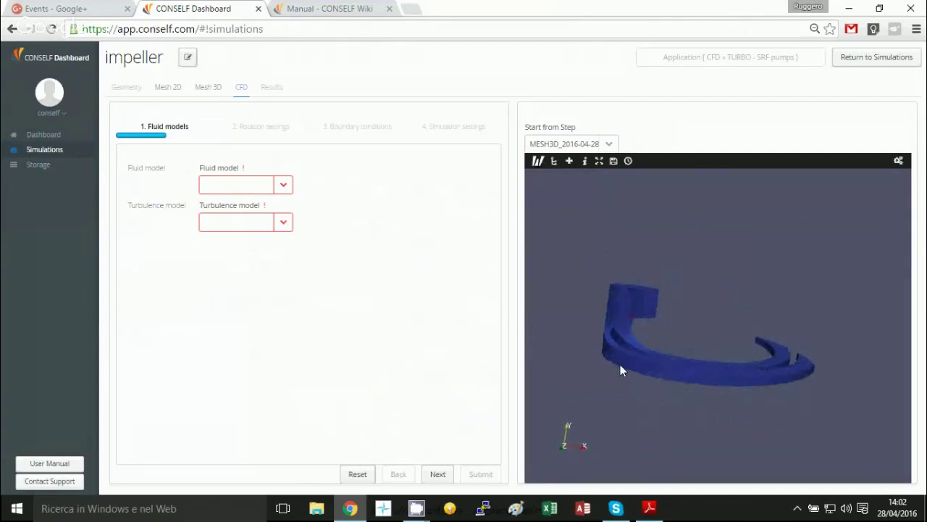
{"action": "middle_click_drag", "start_coordinate": [688, 351], "coordinate": [797, 372]}
{"action": "left_click_drag", "start_coordinate": [795, 372], "coordinate": [675, 369]}
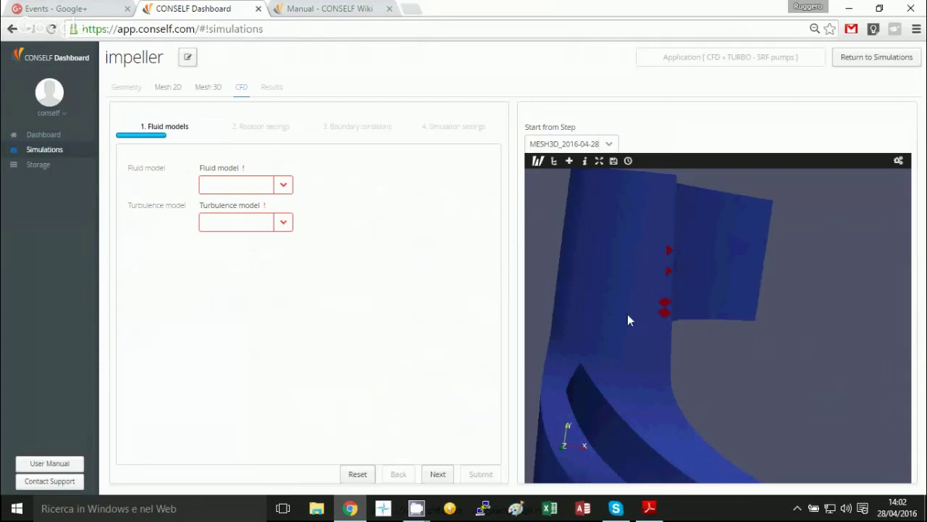
{"action": "left_click_drag", "start_coordinate": [697, 355], "coordinate": [625, 352]}
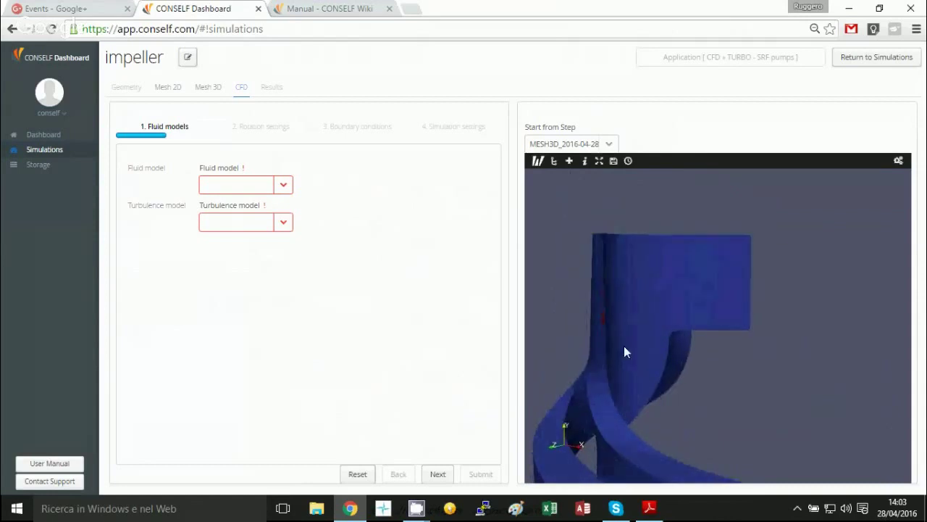
{"action": "left_click_drag", "start_coordinate": [675, 385], "coordinate": [572, 345]}
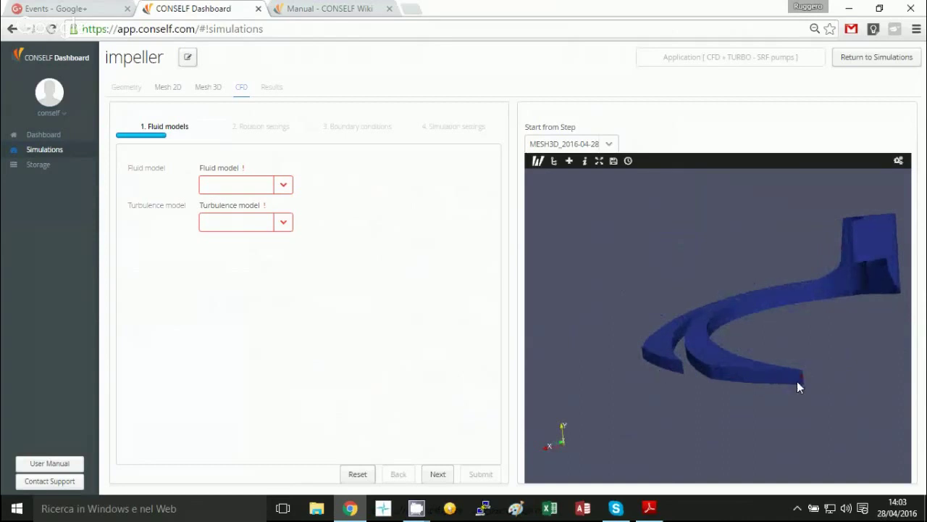
{"action": "scroll", "coordinate": [802, 417], "scroll_direction": "up", "scroll_amount": 3}
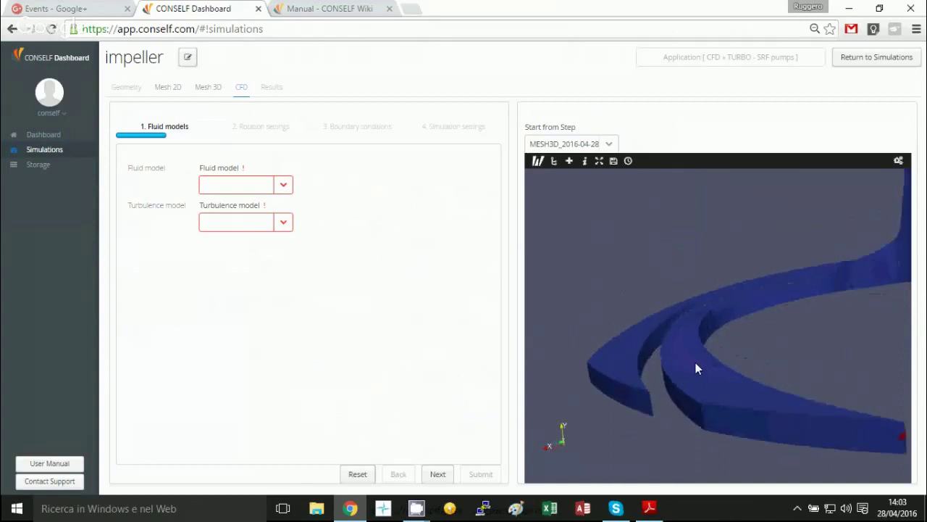
{"action": "scroll", "coordinate": [692, 365], "scroll_direction": "up", "scroll_amount": 3}
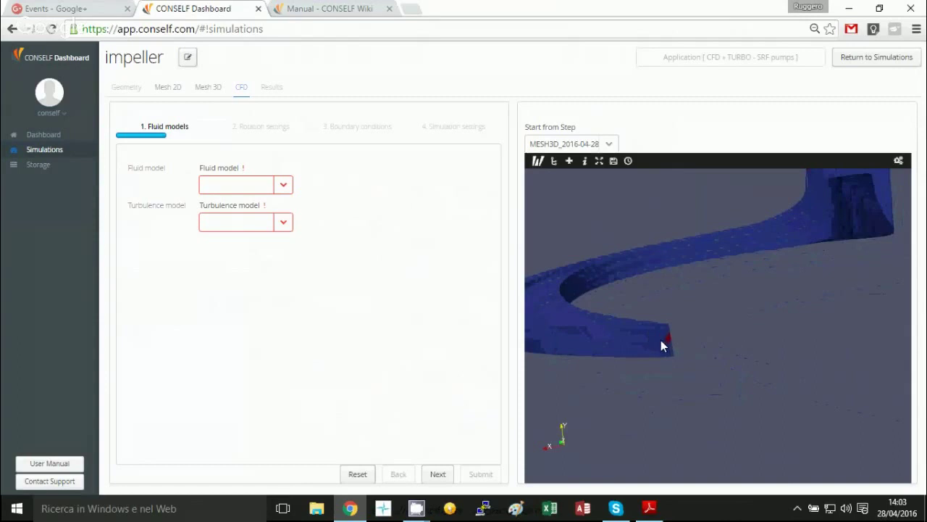
{"action": "left_click_drag", "start_coordinate": [641, 364], "coordinate": [701, 297]}
{"action": "scroll", "coordinate": [685, 356], "scroll_direction": "down", "scroll_amount": 3}
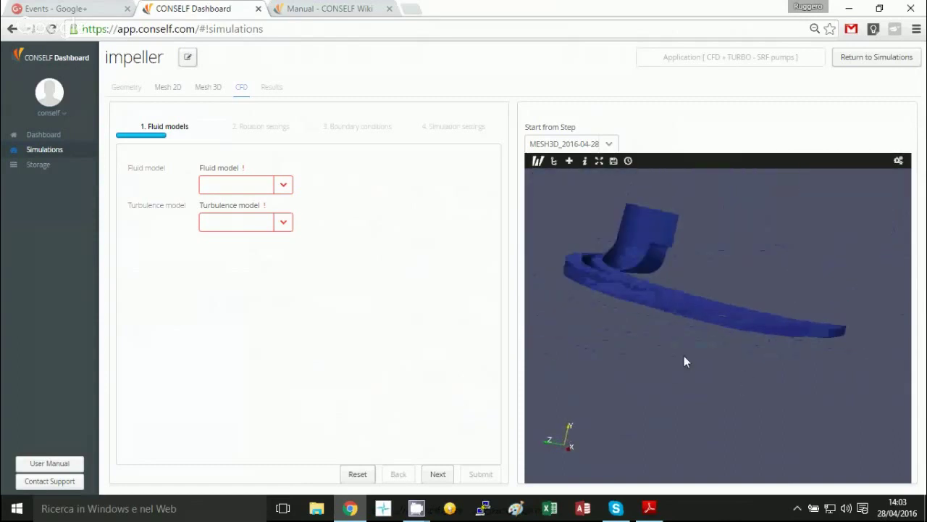
{"action": "mouse_move", "coordinate": [671, 334]}
{"action": "left_mouse_down"}
{"action": "mouse_move", "coordinate": [661, 347]}
{"action": "mouse_move", "coordinate": [650, 326]}
{"action": "mouse_move", "coordinate": [677, 325]}
{"action": "mouse_move", "coordinate": [667, 328]}
{"action": "left_mouse_up"}
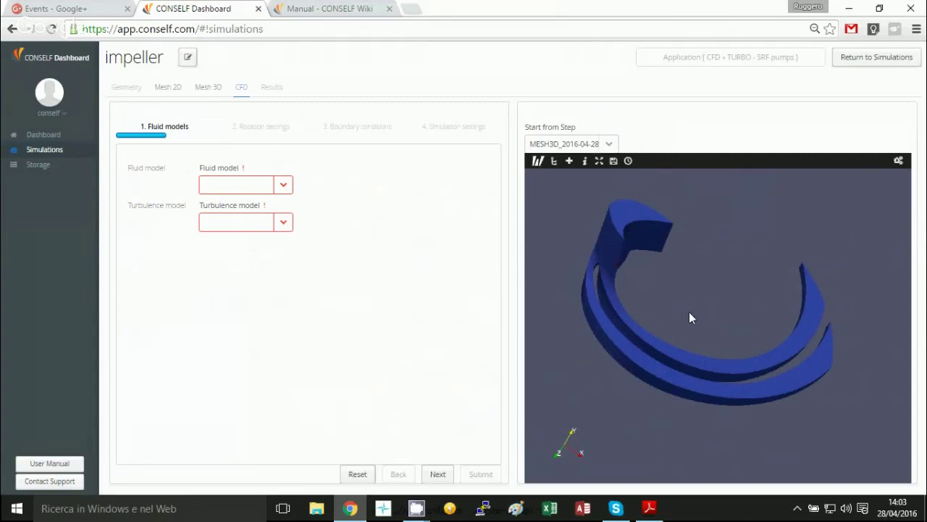
Step: Set the fluid model to Incompressible and the turbulence model to Spalart-Allmaras, and continue to the rotation settings
{"action": "left_click", "coordinate": [283, 187]}
{"action": "left_click", "coordinate": [282, 209]}
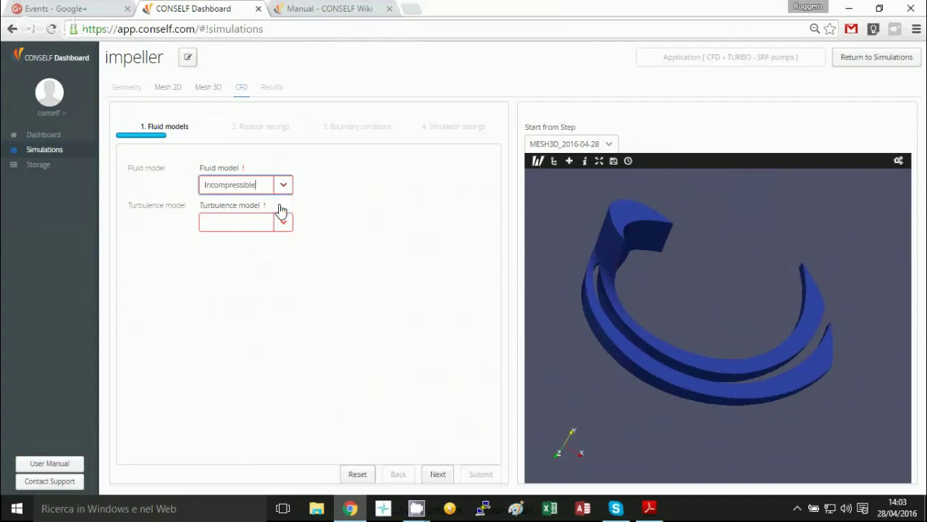
{"action": "left_click", "coordinate": [283, 222]}
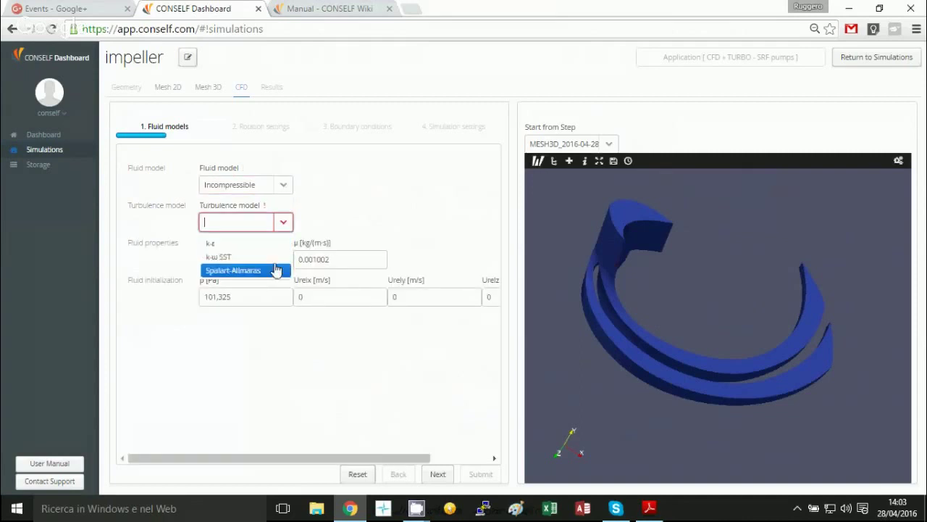
{"action": "left_click", "coordinate": [285, 185]}
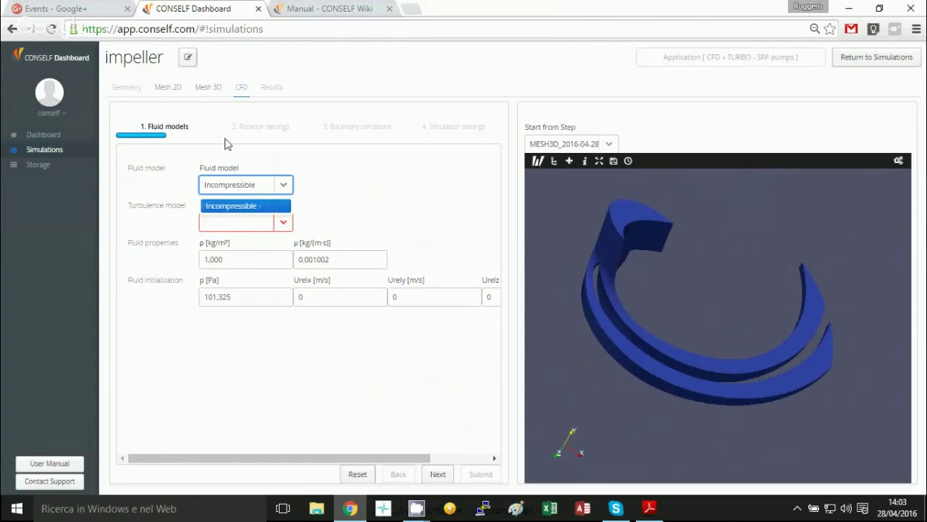
{"action": "left_click", "coordinate": [250, 206]}
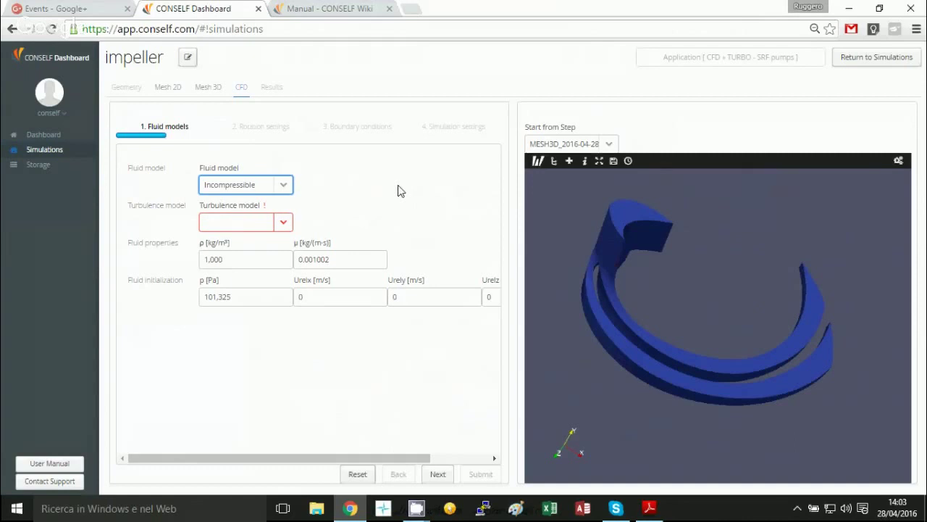
{"action": "left_click", "coordinate": [283, 223]}
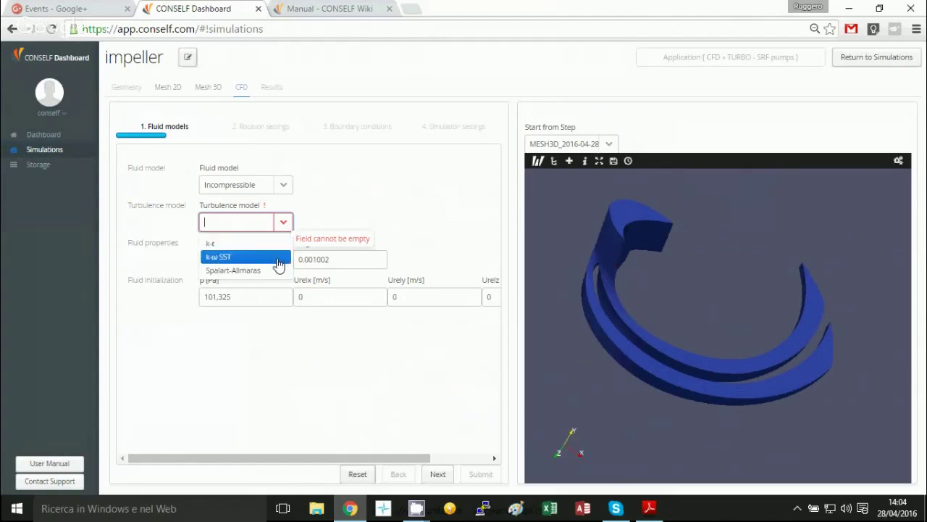
{"action": "left_click", "coordinate": [275, 270]}
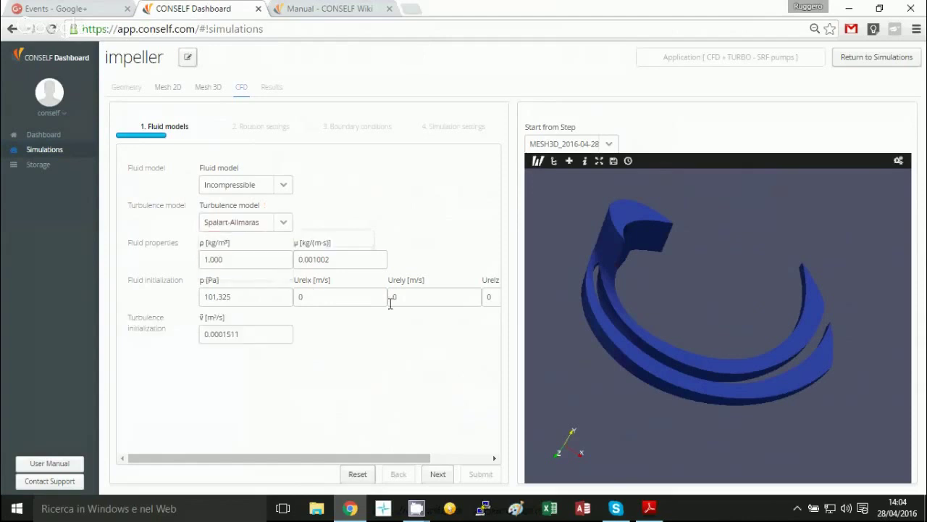
{"action": "left_click", "coordinate": [450, 474]}
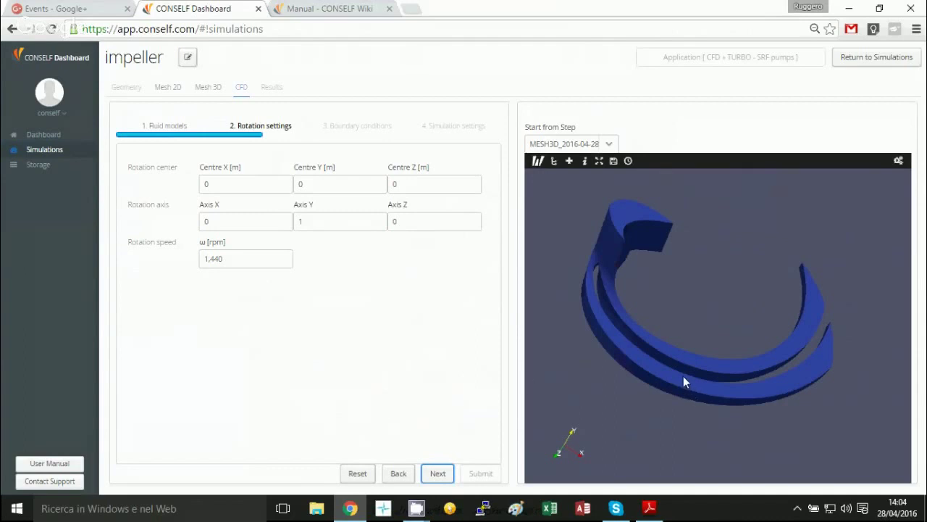
Step: Check the rotation settings, keeping Axis Y at 1 and the speed at 1,440 rpm, and continue to the boundary conditions
{"action": "left_click_drag", "start_coordinate": [683, 376], "coordinate": [676, 373]}
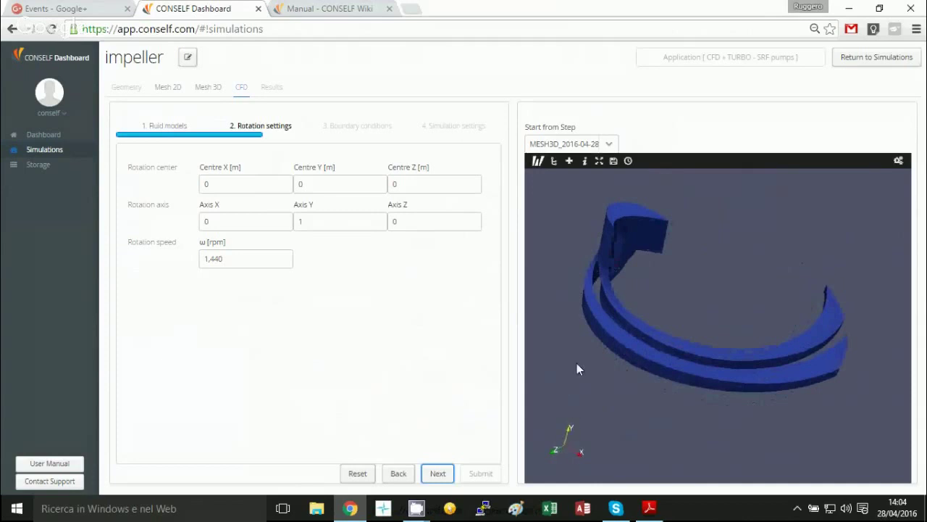
{"action": "left_click", "coordinate": [239, 262]}
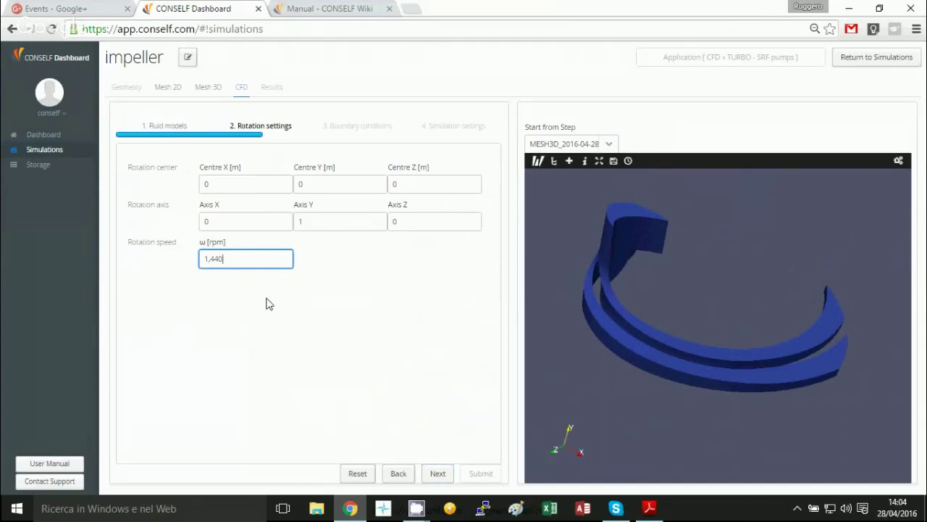
{"action": "left_click", "coordinate": [279, 306]}
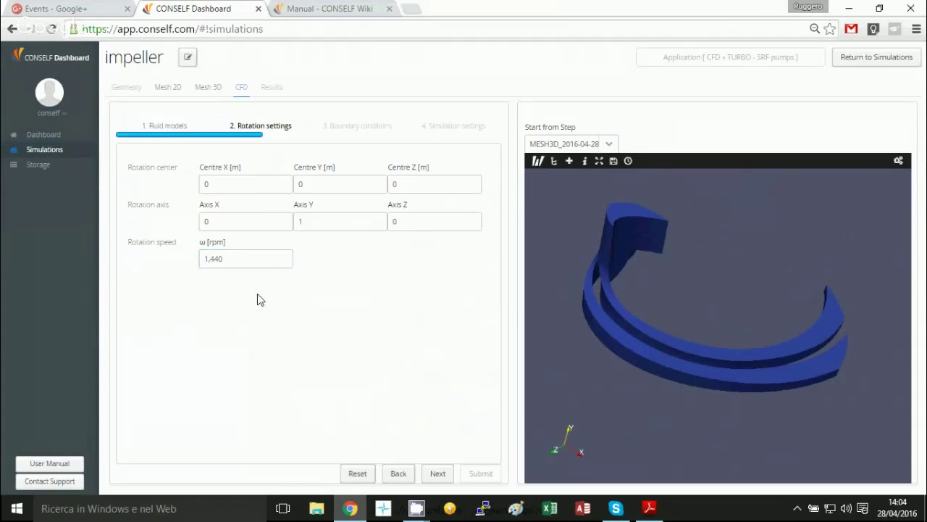
{"action": "left_click", "coordinate": [258, 258]}
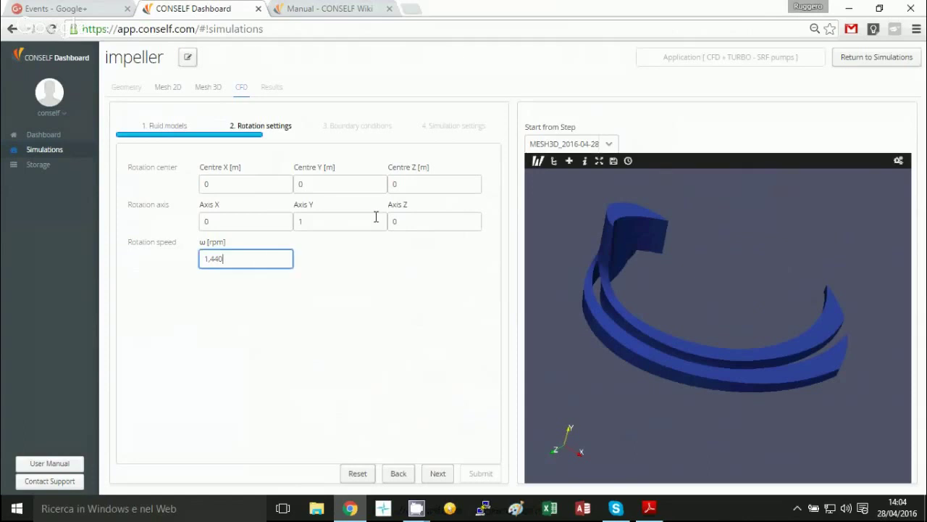
{"action": "left_click", "coordinate": [344, 227]}
{"action": "left_click", "coordinate": [344, 227]}
{"action": "left_click", "coordinate": [402, 340]}
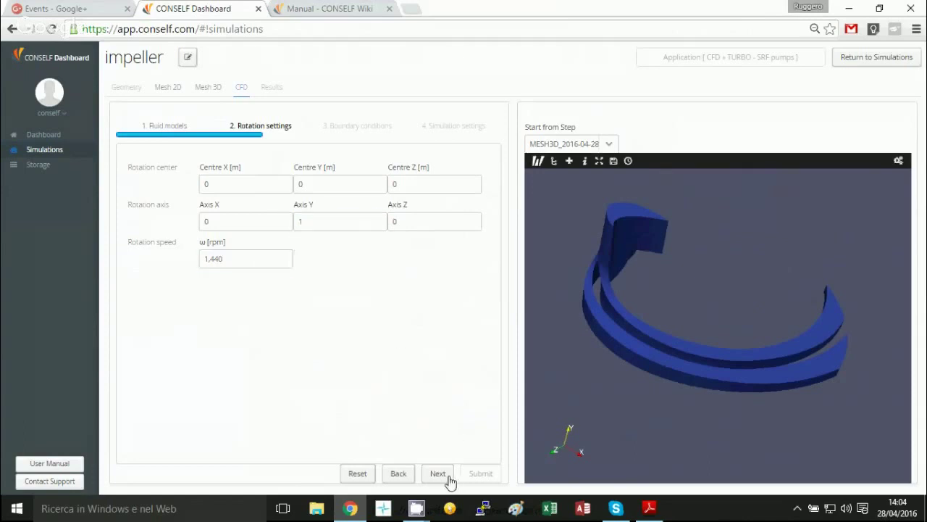
{"action": "left_click", "coordinate": [439, 475]}
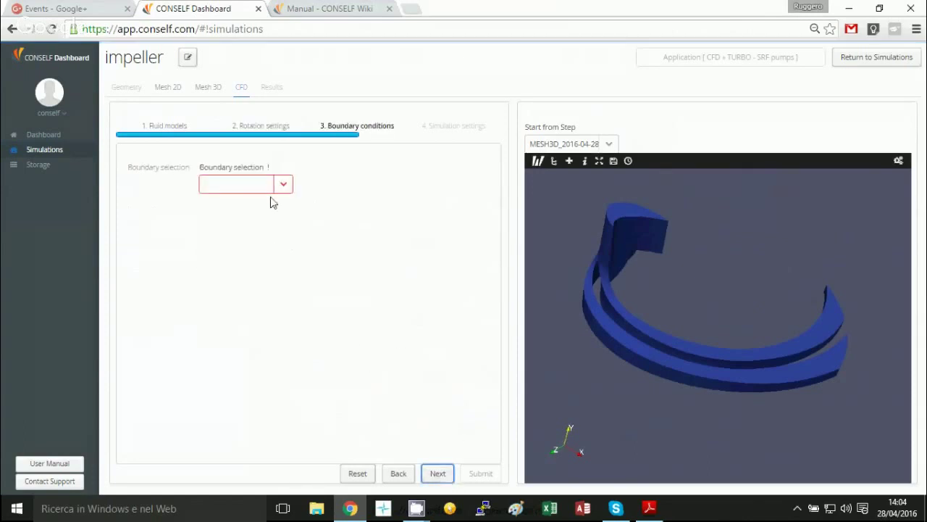
Step: Assign the PERIODICITY - Rotation boundary condition to the perio1 boundary
{"action": "left_click", "coordinate": [292, 184]}
{"action": "left_click", "coordinate": [280, 205]}
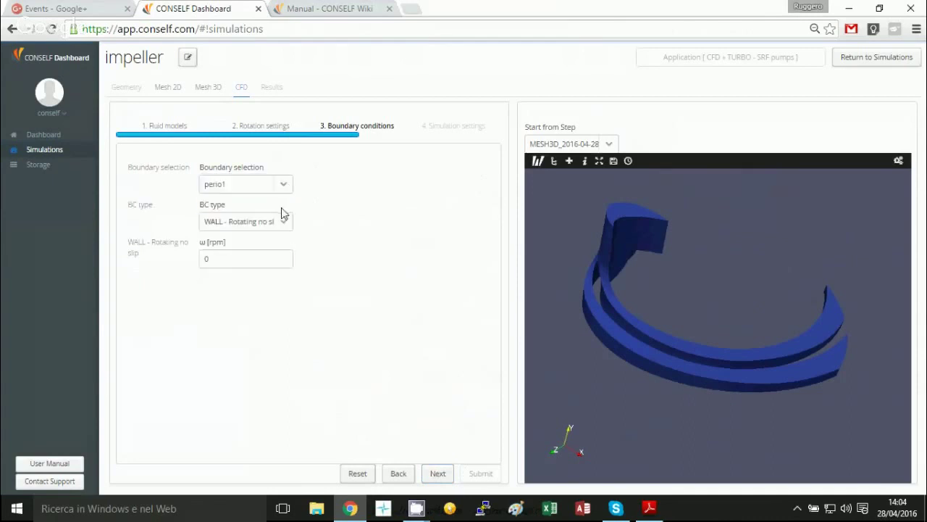
{"action": "left_click", "coordinate": [283, 222]}
{"action": "left_click", "coordinate": [283, 225]}
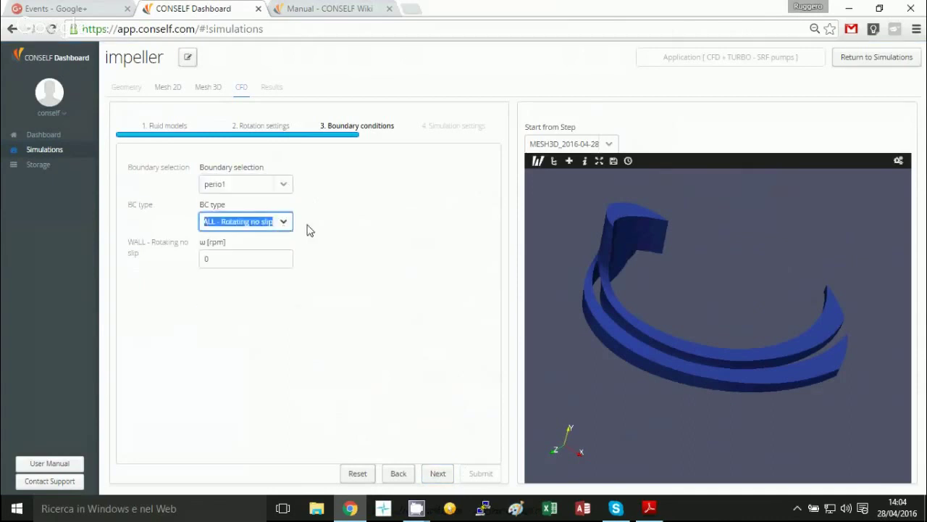
{"action": "left_click", "coordinate": [288, 189]}
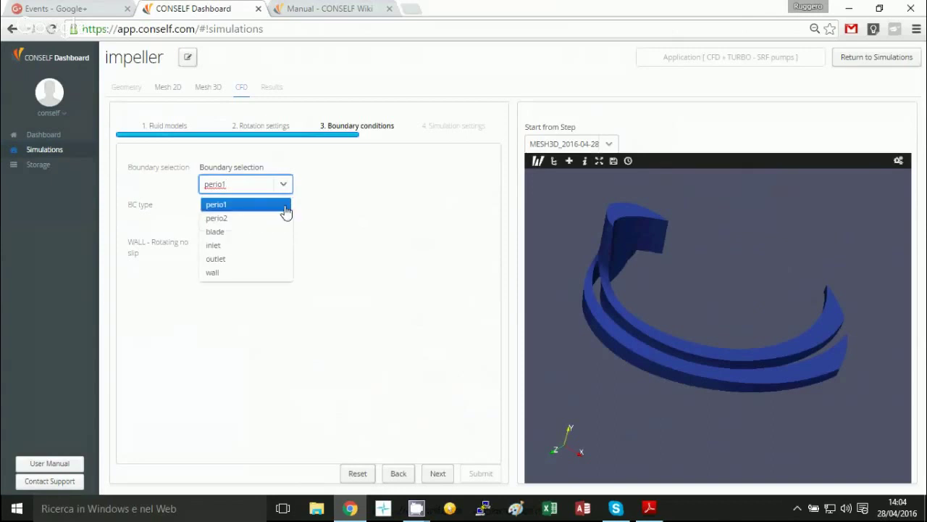
{"action": "left_click", "coordinate": [285, 208]}
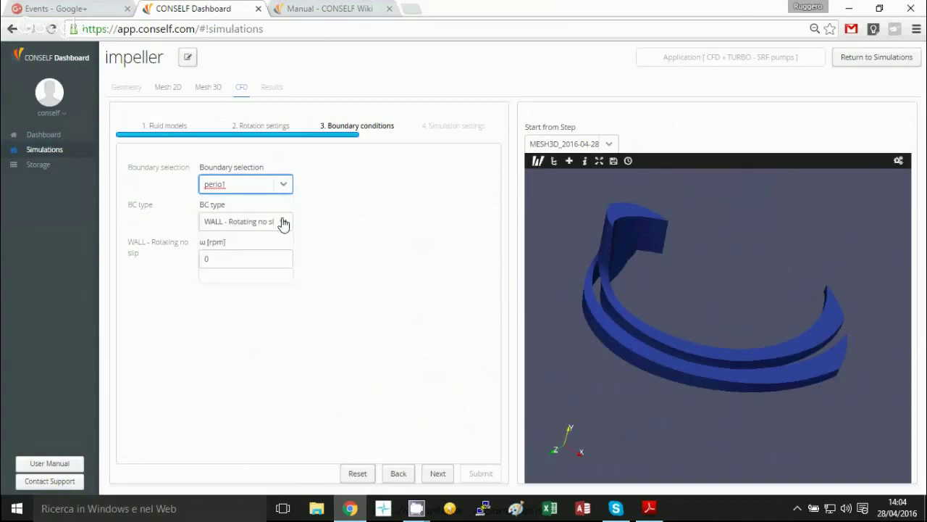
{"action": "left_click", "coordinate": [283, 225]}
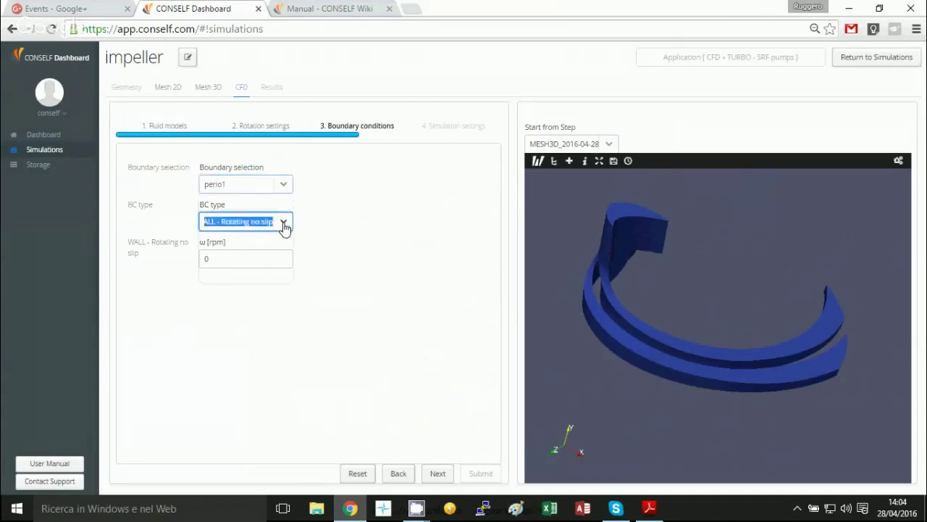
{"action": "left_click", "coordinate": [289, 289]}
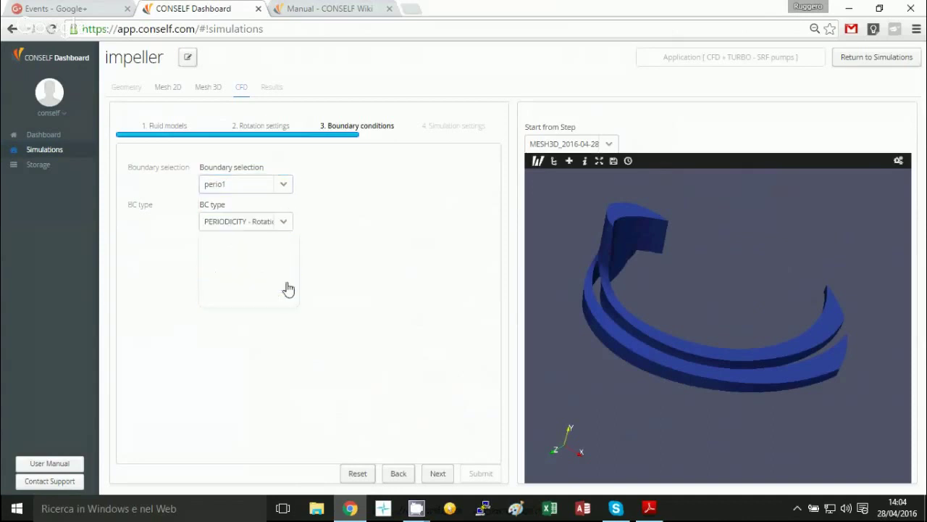
Step: Assign the PERIODICITY - Rotation boundary condition to the perio2 boundary
{"action": "left_click", "coordinate": [286, 186]}
{"action": "left_click", "coordinate": [275, 220]}
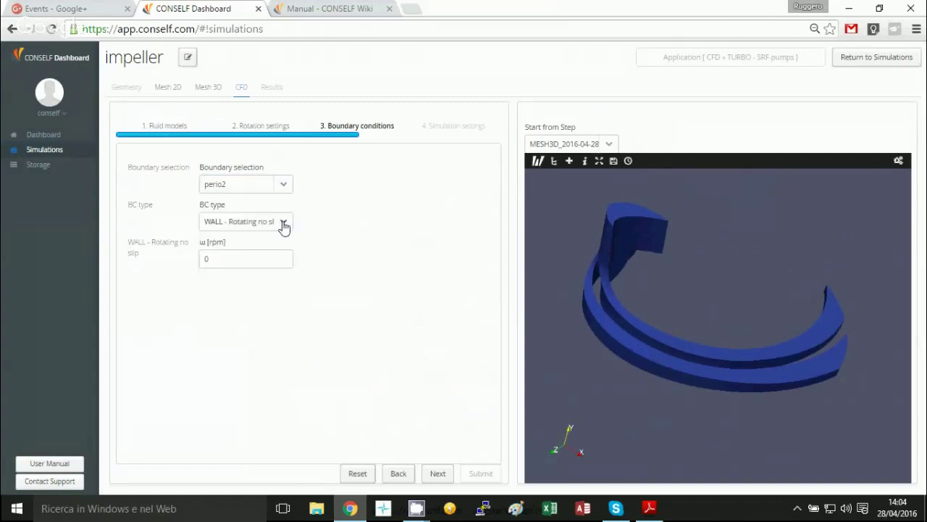
{"action": "left_click", "coordinate": [283, 222]}
{"action": "left_click", "coordinate": [268, 284]}
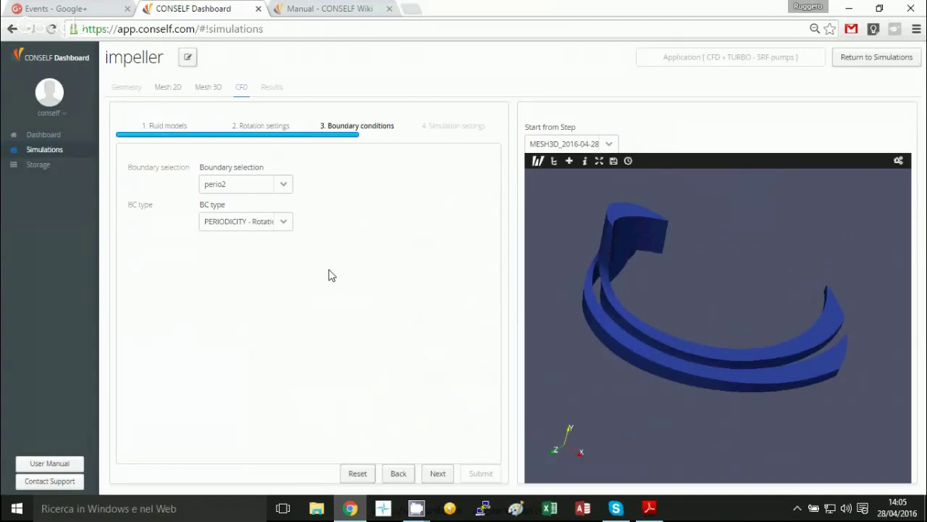
Step: Select the blade boundary and keep its condition type as WALL - Rotating no slip
{"action": "left_click", "coordinate": [285, 187]}
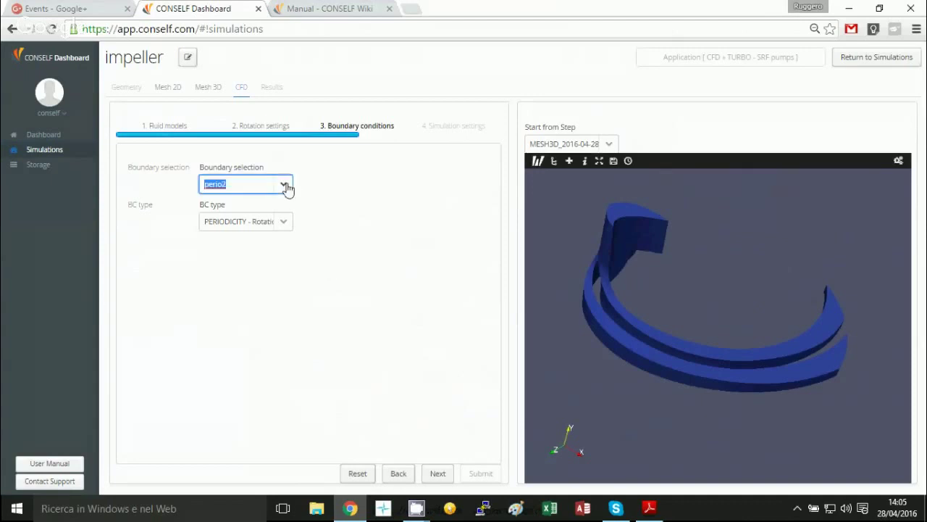
{"action": "left_click", "coordinate": [275, 232]}
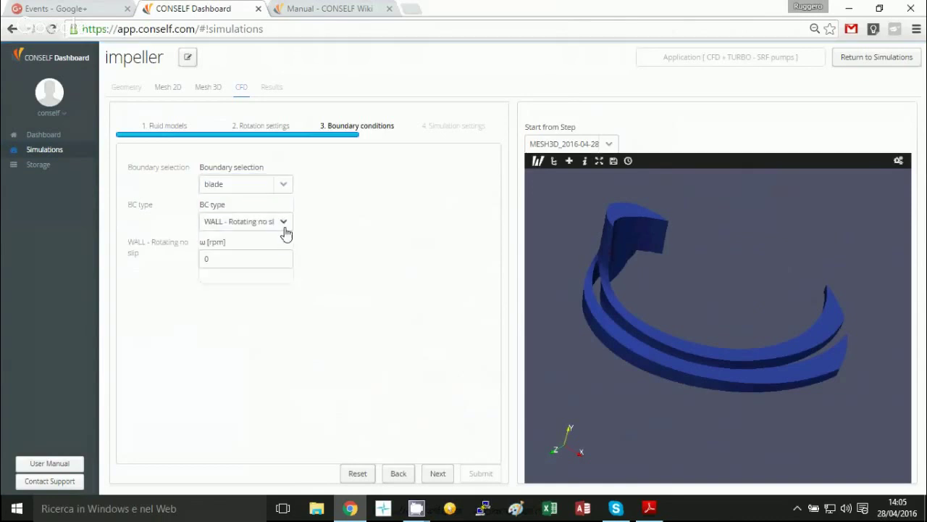
{"action": "left_click", "coordinate": [285, 230]}
{"action": "left_click", "coordinate": [287, 229]}
{"action": "left_click", "coordinate": [286, 296]}
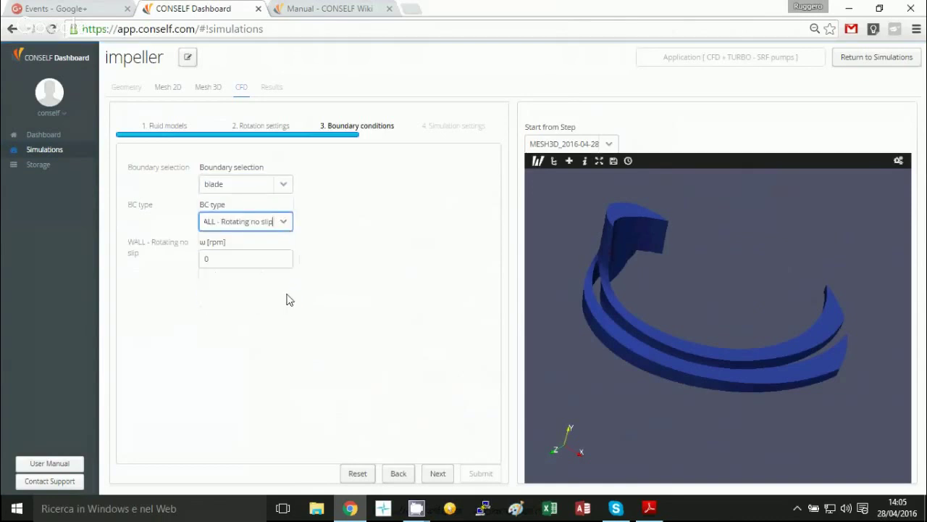
Step: Select the inlet boundary, try the INLET - Relative velocity type, and set it to INLET - Absolute velocity
{"action": "left_click", "coordinate": [283, 187]}
{"action": "left_click", "coordinate": [281, 246]}
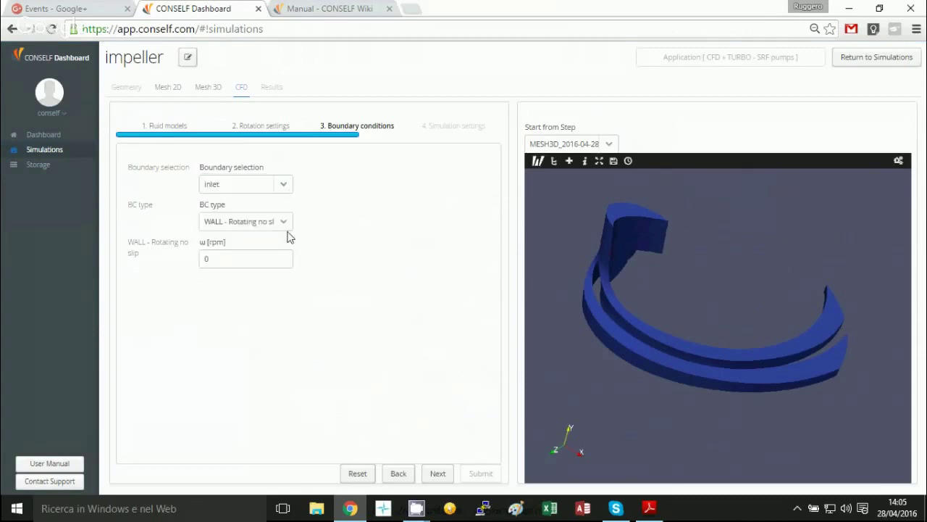
{"action": "left_click", "coordinate": [283, 222]}
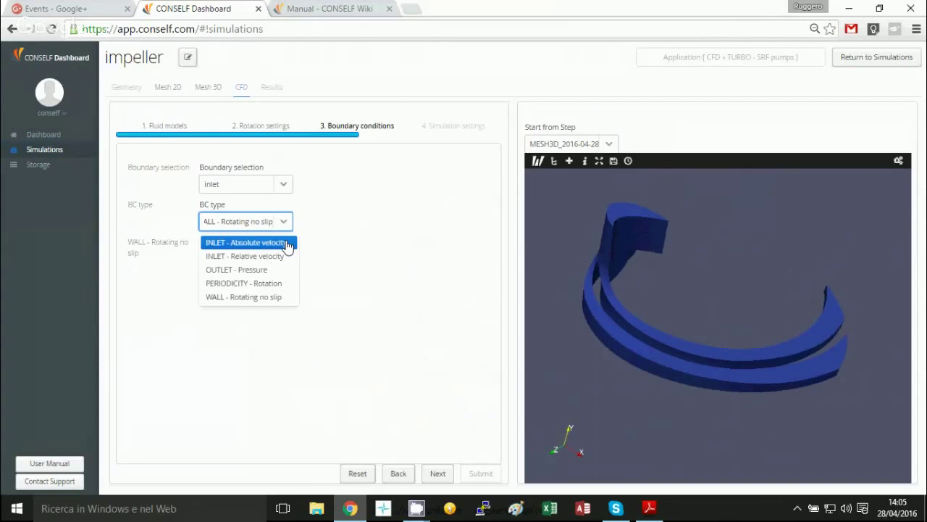
{"action": "left_click", "coordinate": [273, 256]}
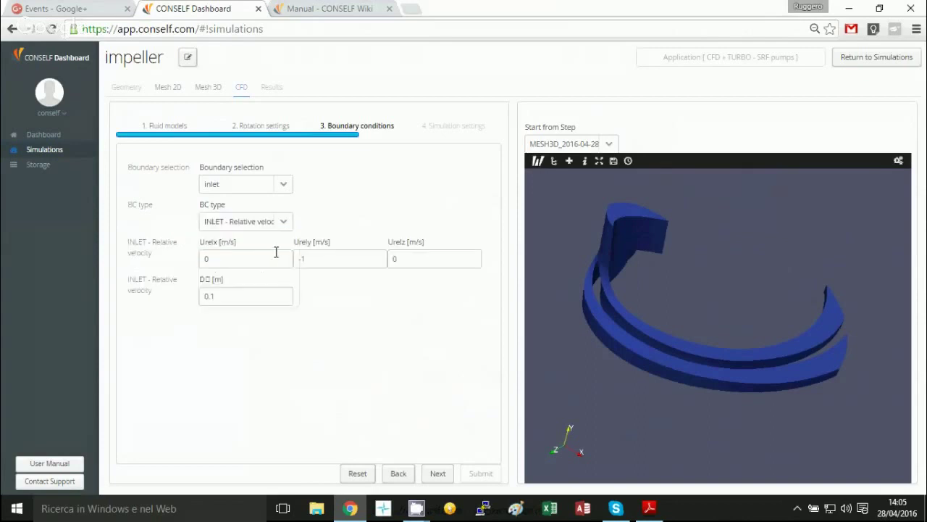
{"action": "left_click", "coordinate": [286, 226]}
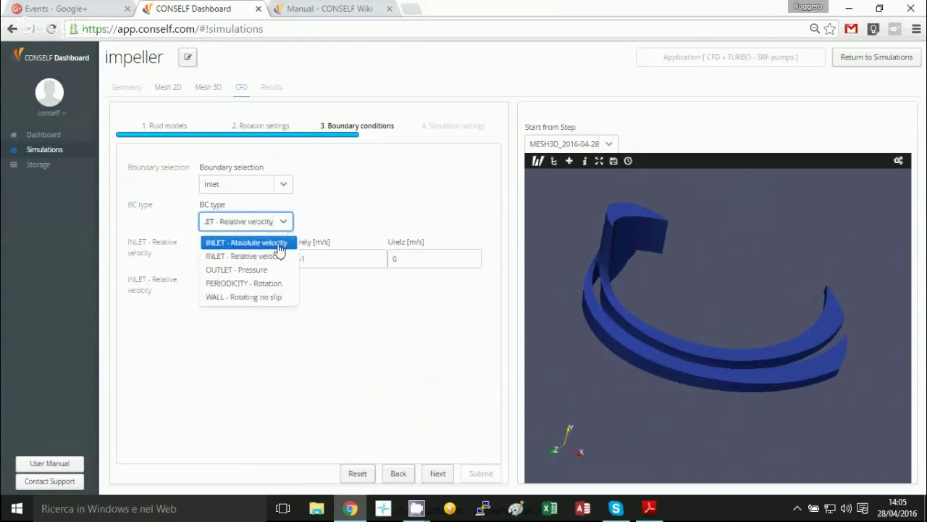
{"action": "left_click", "coordinate": [280, 244]}
Step: Set the inlet's Uabsy velocity to -1.4 m/s and keep its diameter value at 0.1 m
{"action": "left_click", "coordinate": [319, 259]}
{"action": "type", "text": "-1"}
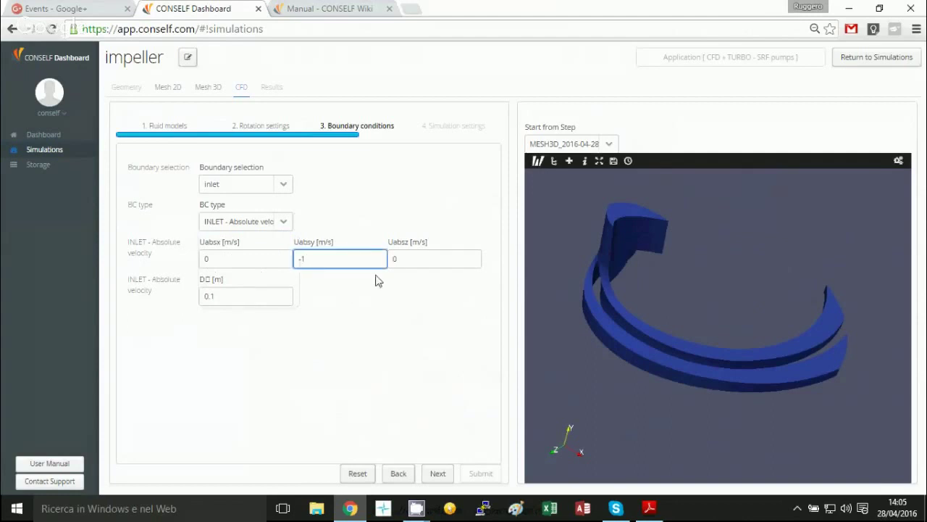
{"action": "type", "text": ".4"}
{"action": "left_click", "coordinate": [358, 293]}
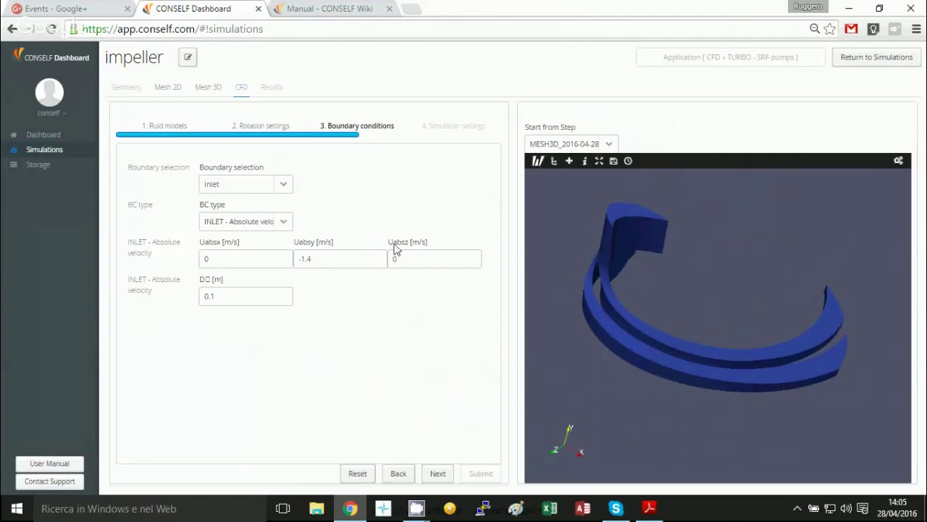
{"action": "left_click", "coordinate": [347, 263]}
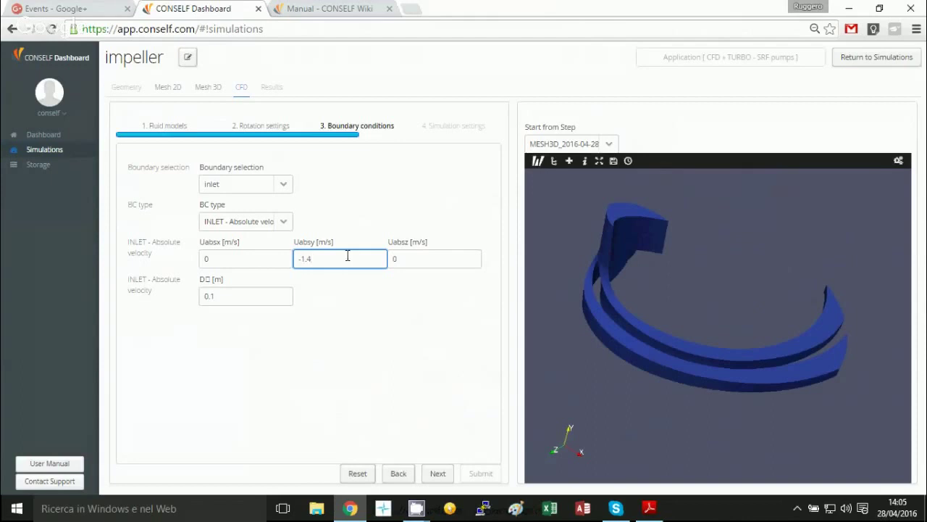
{"action": "left_click", "coordinate": [230, 296]}
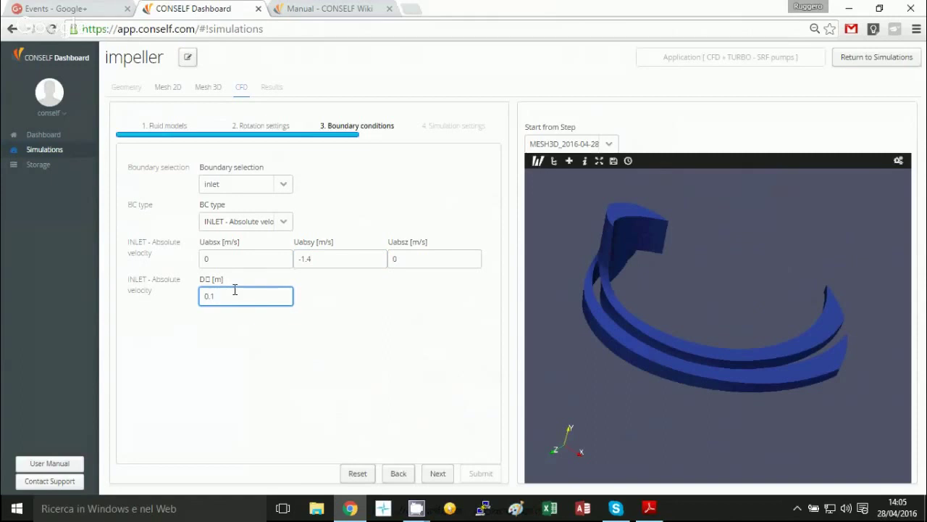
{"action": "left_click", "coordinate": [288, 336]}
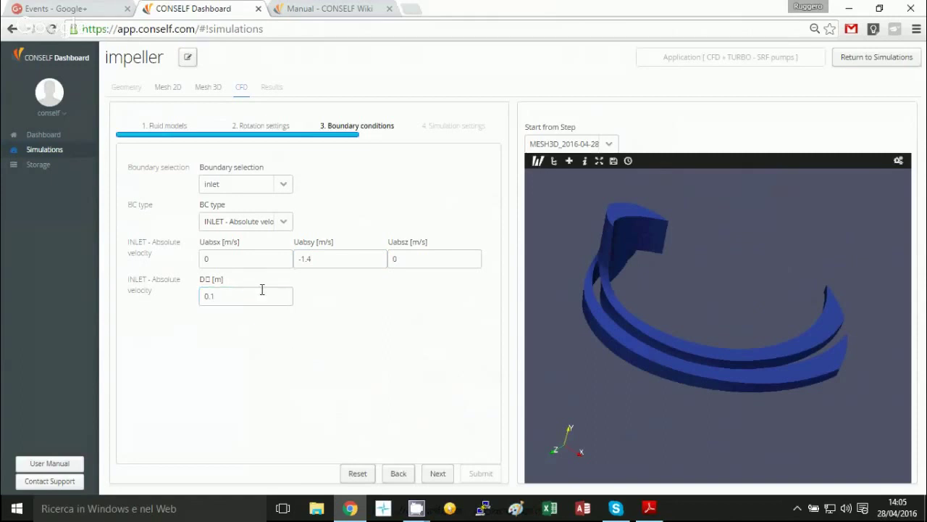
Step: Assign the OUTLET - Pressure condition to the outlet boundary and keep its pressure at 101,325 Pa
{"action": "left_click", "coordinate": [284, 187]}
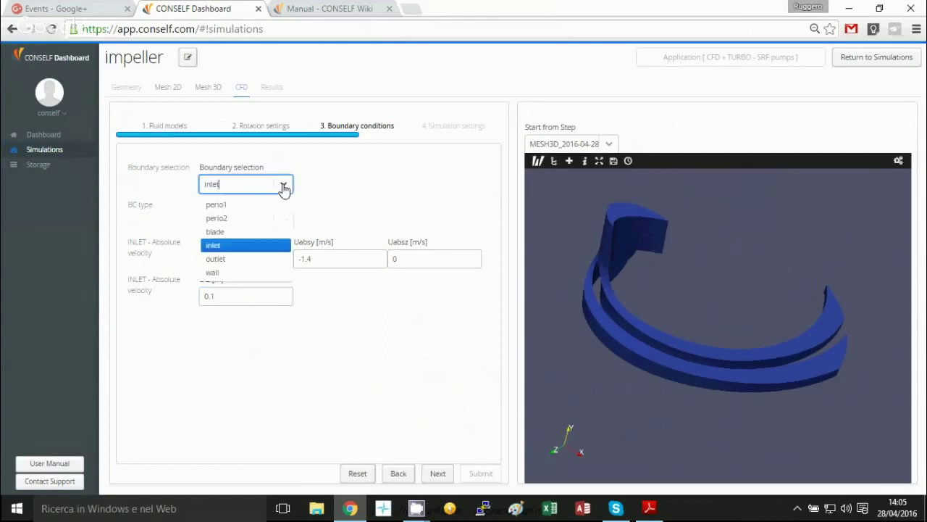
{"action": "left_click", "coordinate": [257, 258]}
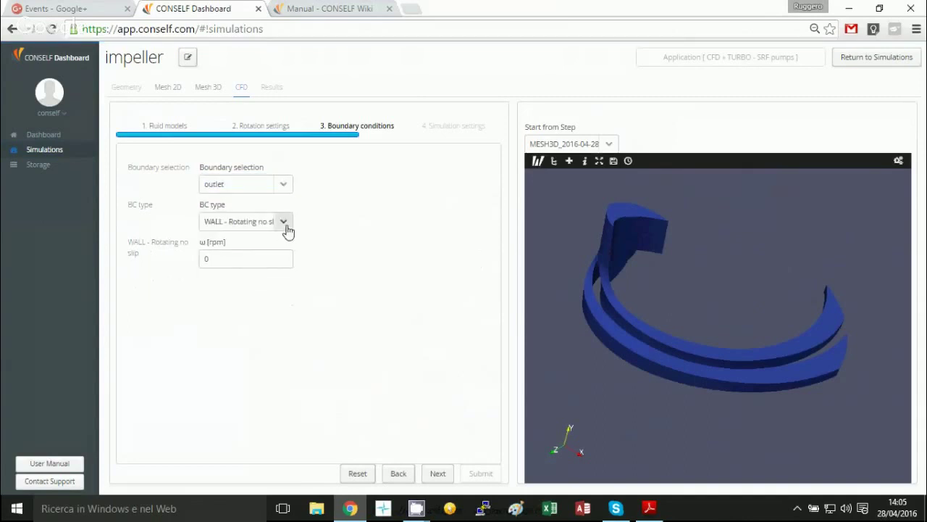
{"action": "left_click", "coordinate": [284, 223]}
{"action": "left_click", "coordinate": [276, 272]}
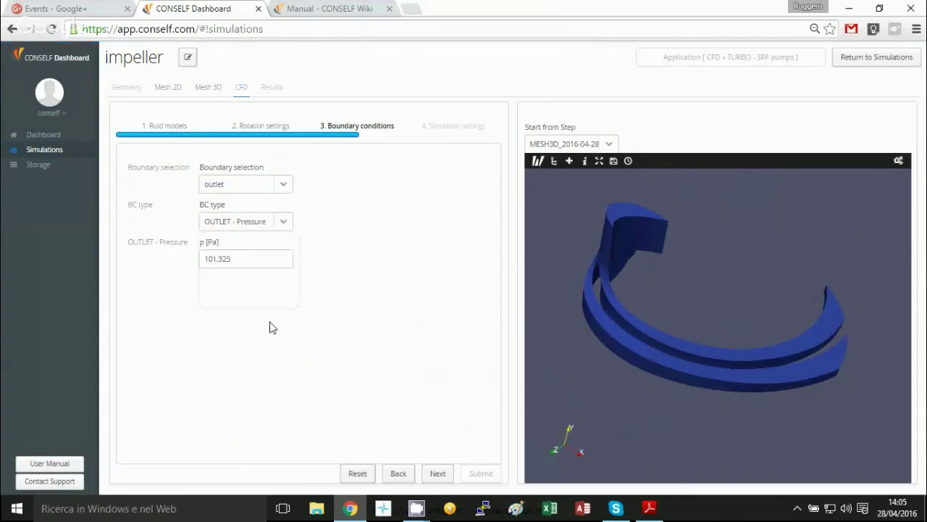
{"action": "left_click_drag", "start_coordinate": [659, 378], "coordinate": [808, 358]}
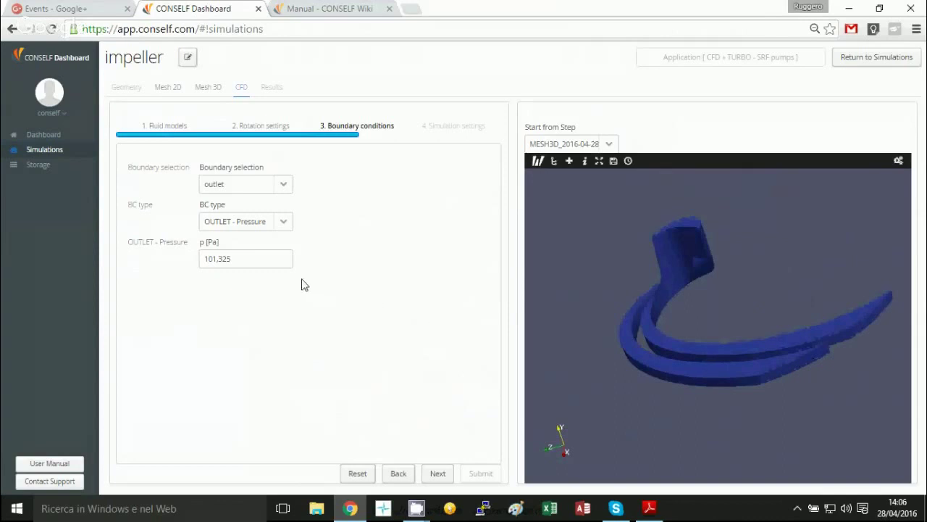
{"action": "left_click", "coordinate": [282, 268]}
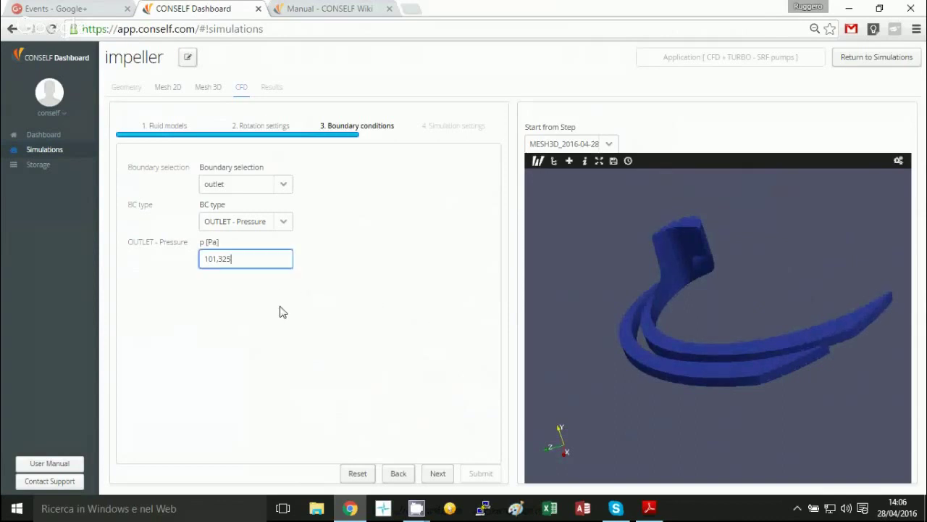
Step: Select the wall boundary, keep it as WALL - Rotating no slip at 0 rpm, and proceed to the simulation settings
{"action": "left_click", "coordinate": [282, 187]}
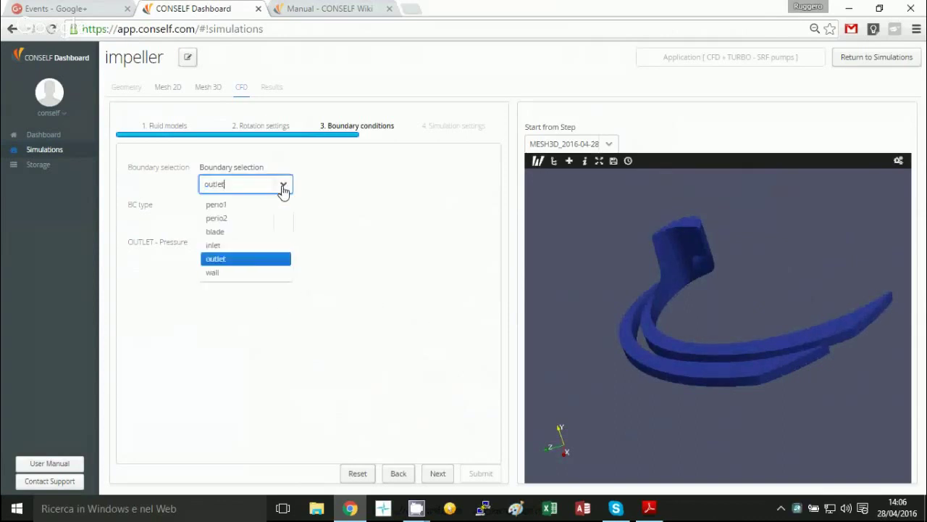
{"action": "left_click", "coordinate": [259, 273]}
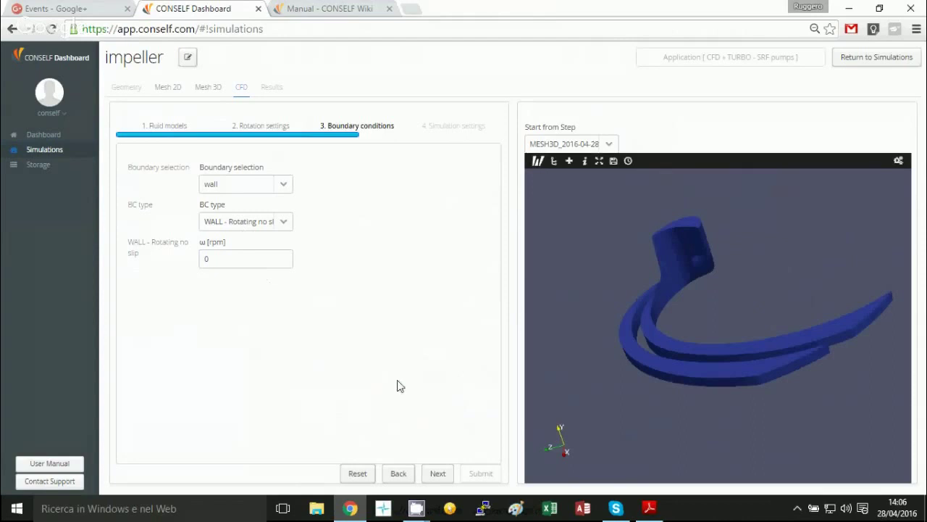
{"action": "left_click", "coordinate": [439, 475]}
Step: Set the time evolution to Steady, keeping 100 iterations and saving the solution every 25 iterations
{"action": "left_click", "coordinate": [284, 186]}
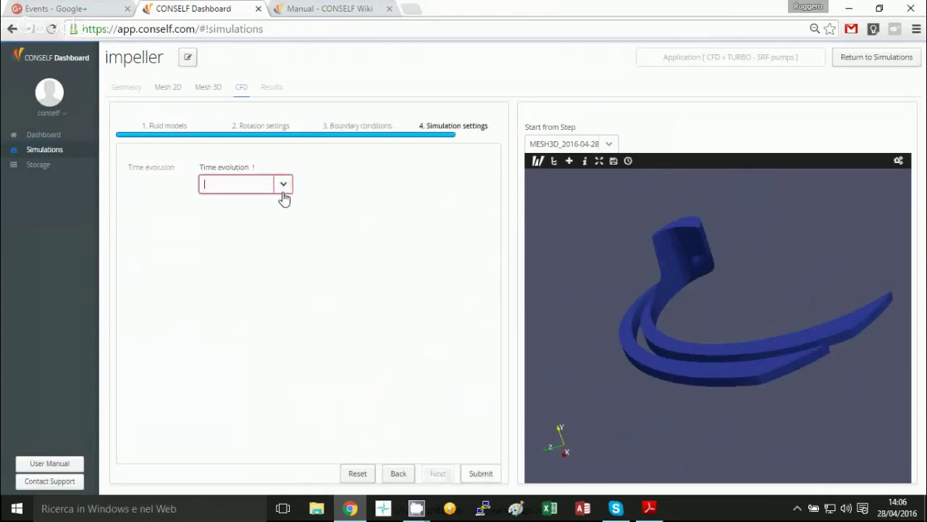
{"action": "left_click", "coordinate": [285, 205]}
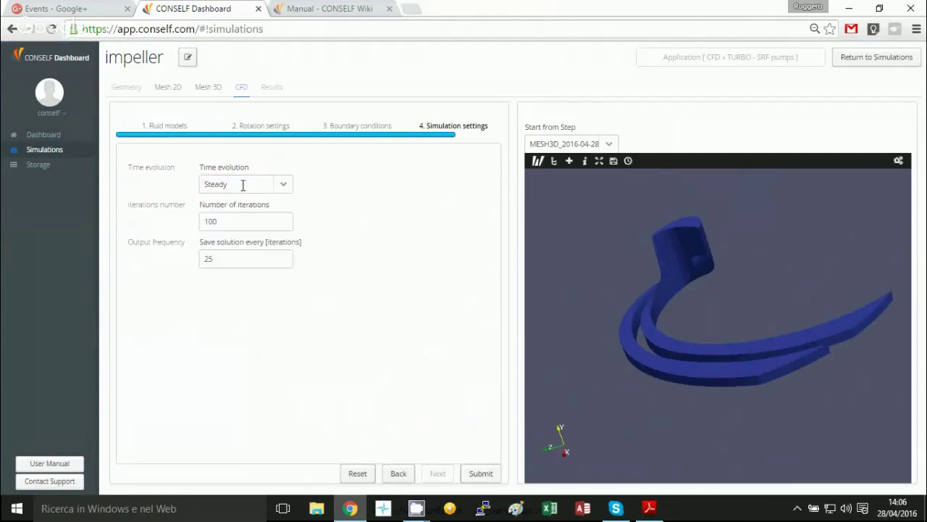
{"action": "left_click", "coordinate": [240, 218]}
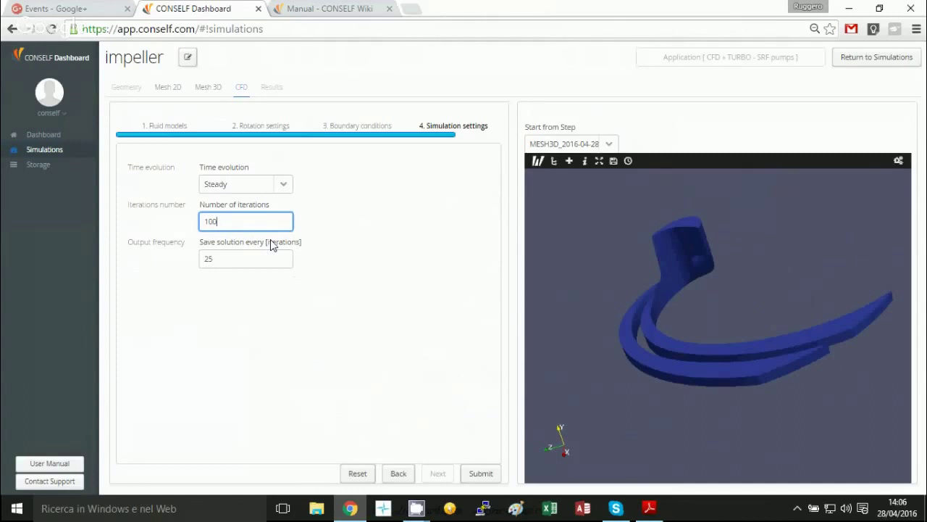
{"action": "key", "text": "Tab"}
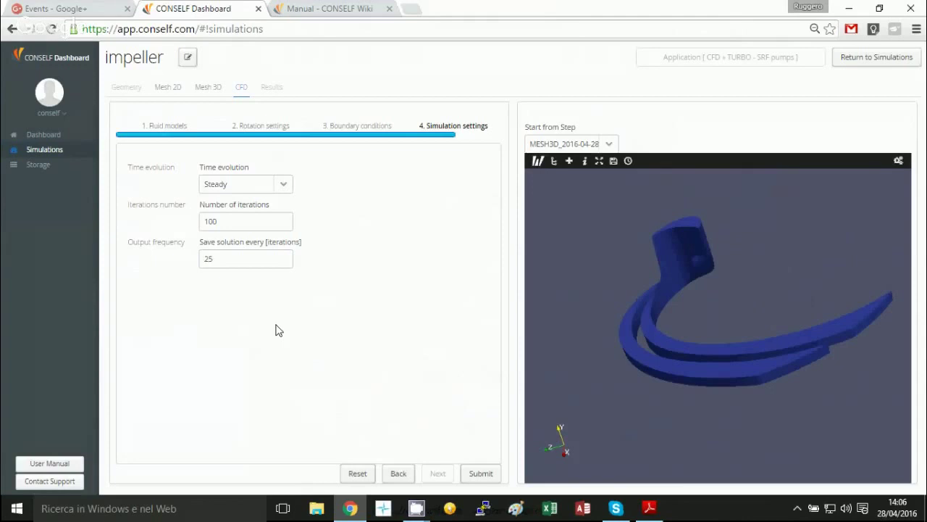
Step: Submit the CFD step for calculation, confirm the submission and dismiss the notification
{"action": "left_click", "coordinate": [481, 474]}
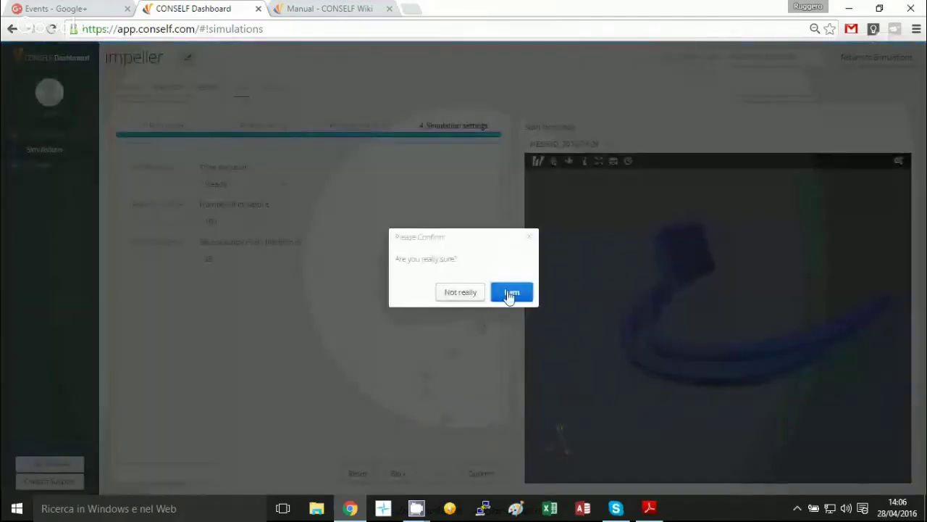
{"action": "left_click", "coordinate": [511, 292]}
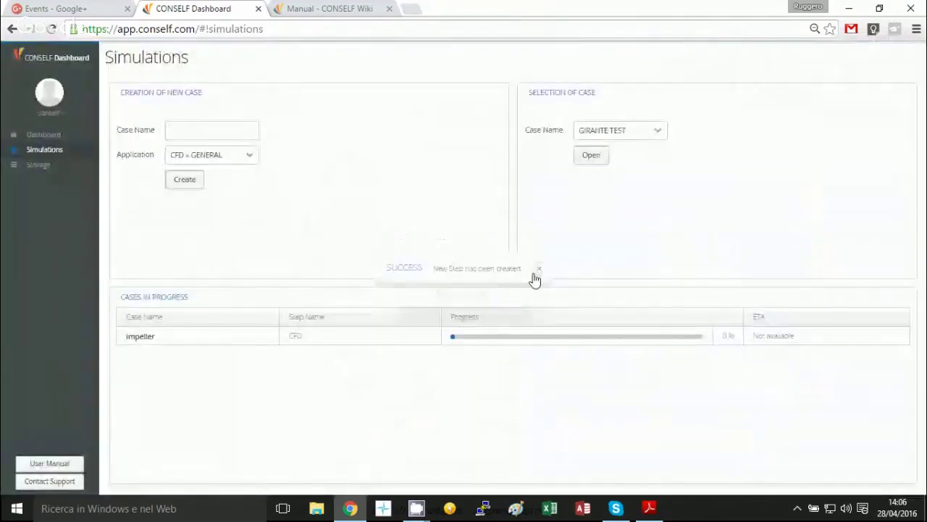
{"action": "left_click", "coordinate": [539, 269]}
{"action": "left_click", "coordinate": [409, 336]}
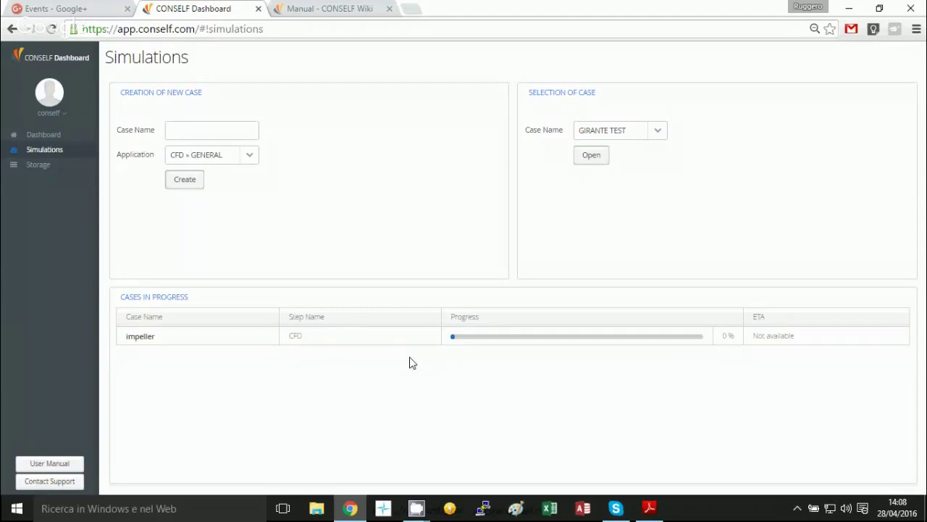
Step: Open the conself.com website in a new browser tab
{"action": "left_click", "coordinate": [415, 9]}
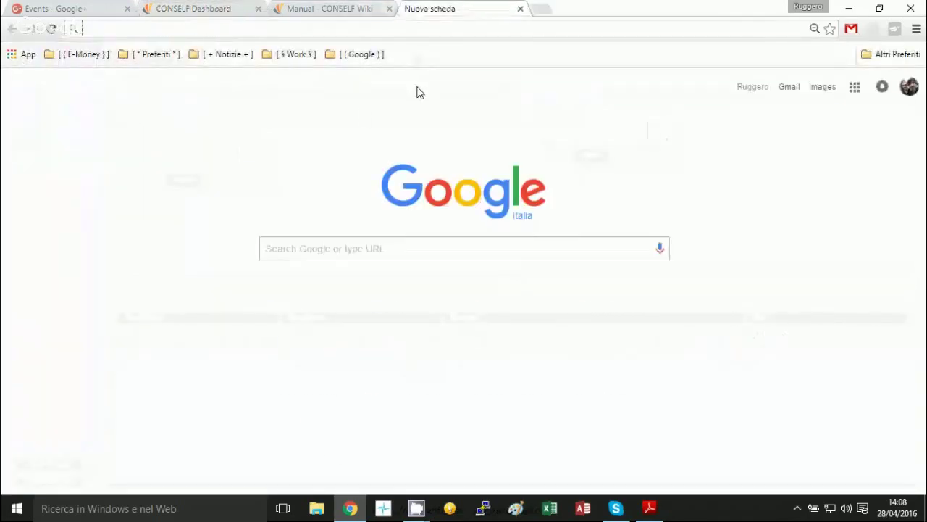
{"action": "type", "text": "conself.com"}
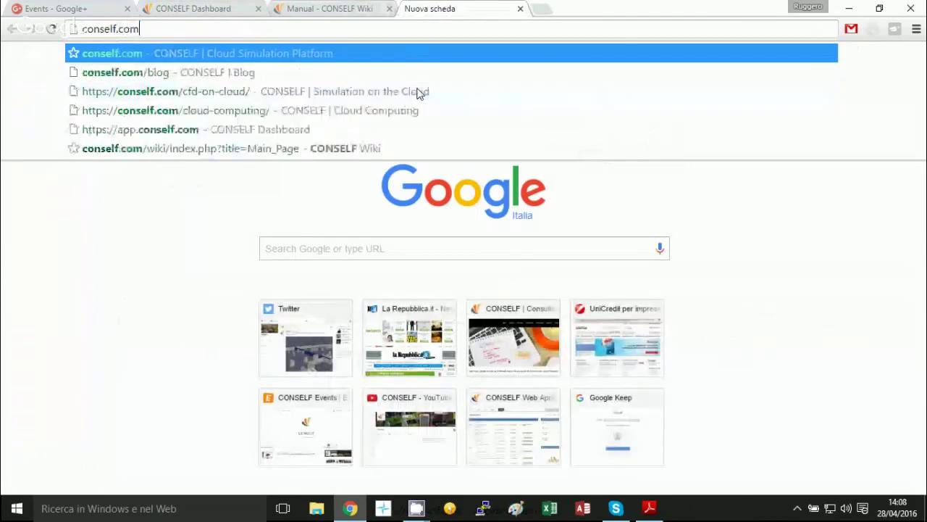
{"action": "key", "text": "Return"}
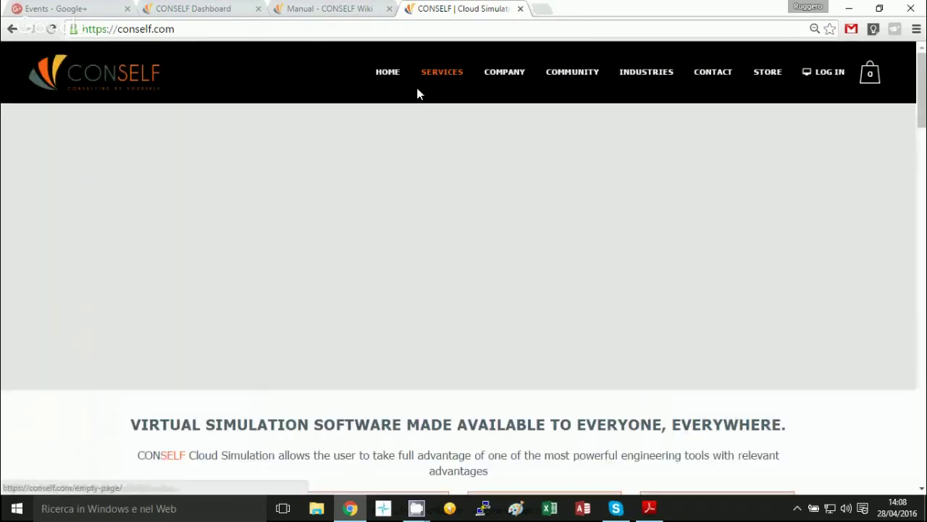
Step: Examine the Cloud Simulation pricing section, comparing the price and monthly credits of the Welcome, Freelance and Enterprise plans
{"action": "scroll", "coordinate": [434, 249], "scroll_direction": "down", "scroll_amount": 1}
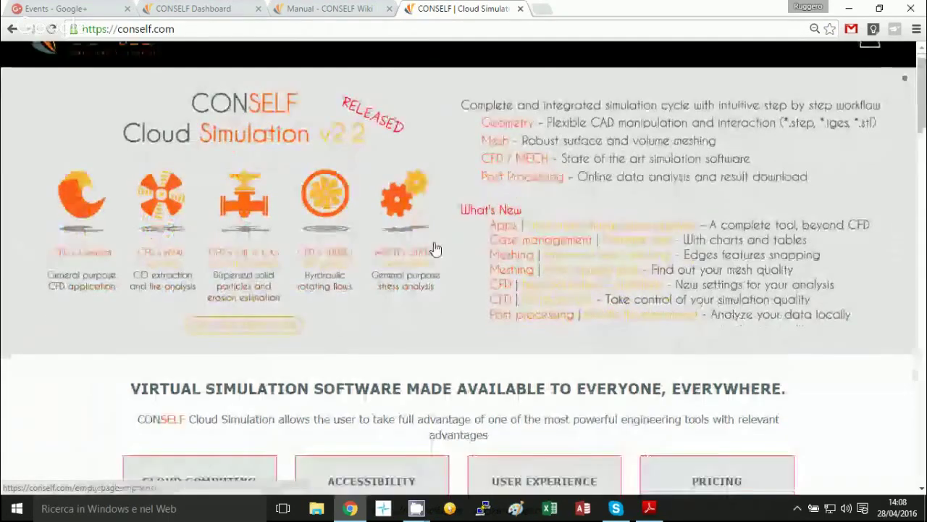
{"action": "scroll", "coordinate": [435, 249], "scroll_direction": "down", "scroll_amount": 15}
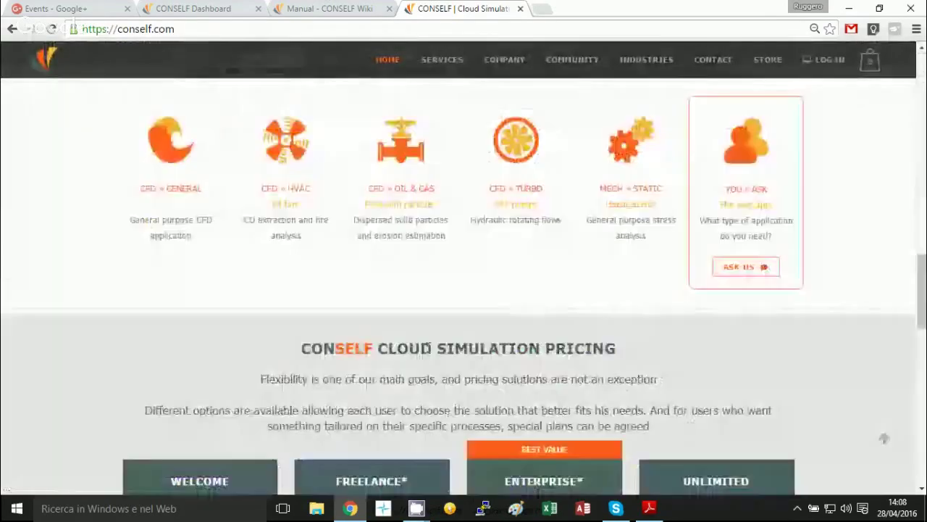
{"action": "scroll", "coordinate": [427, 340], "scroll_direction": "down", "scroll_amount": 5}
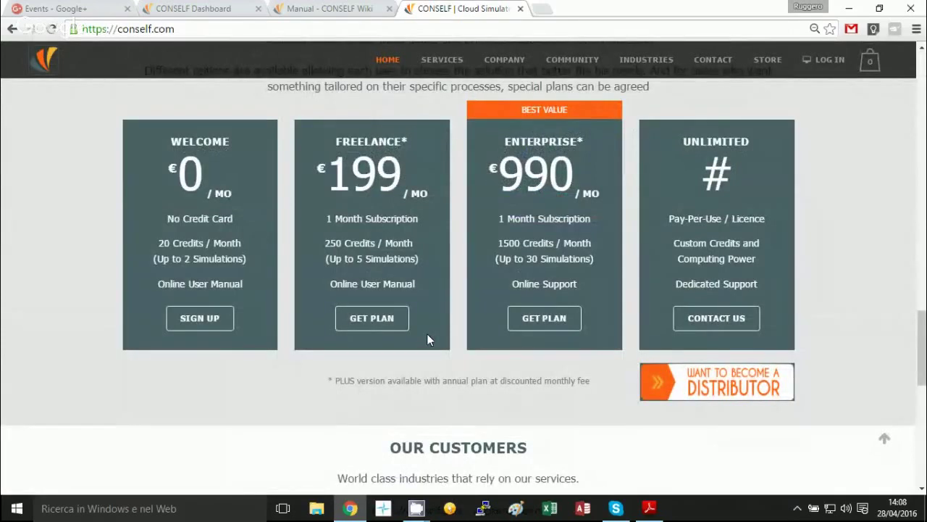
{"action": "left_click_drag", "start_coordinate": [165, 144], "coordinate": [243, 302]}
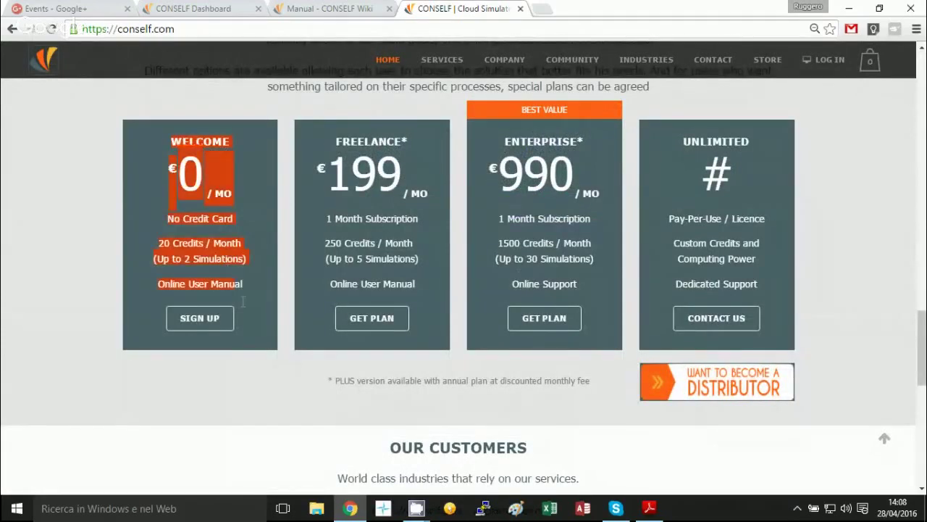
{"action": "left_click", "coordinate": [265, 344]}
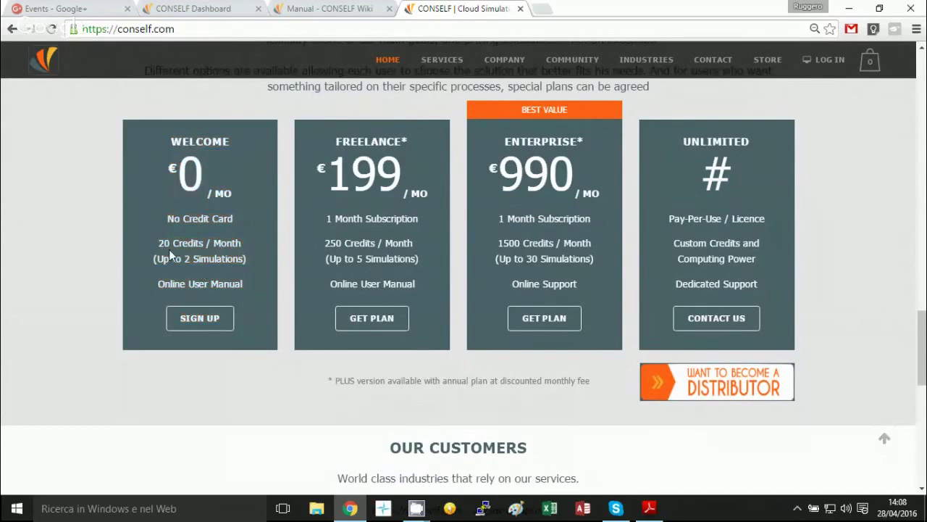
{"action": "left_click_drag", "start_coordinate": [157, 243], "coordinate": [204, 247]}
{"action": "left_click_drag", "start_coordinate": [332, 142], "coordinate": [431, 276]}
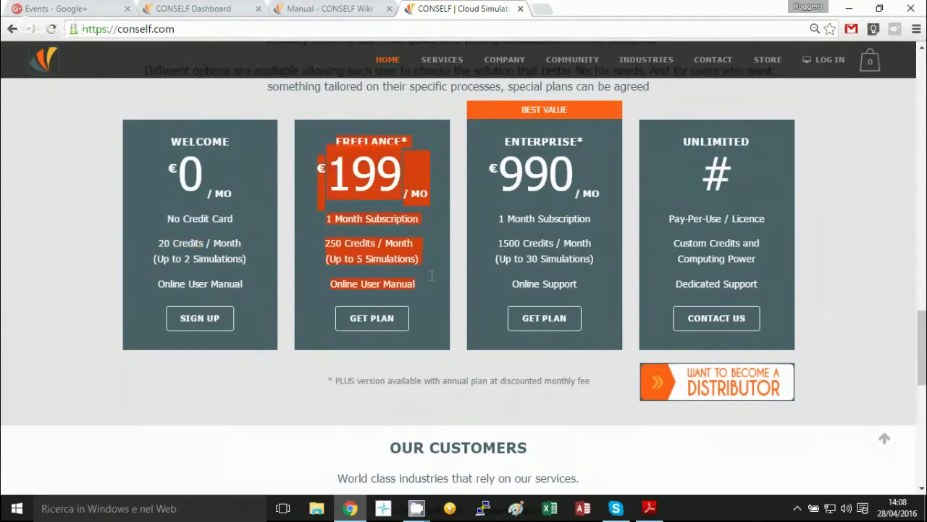
{"action": "left_click", "coordinate": [431, 275]}
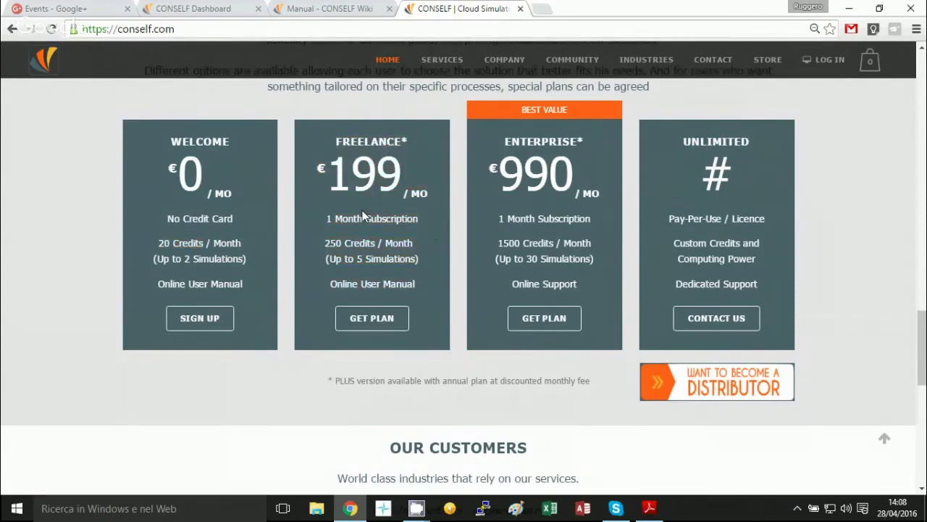
{"action": "double_click", "coordinate": [389, 169]}
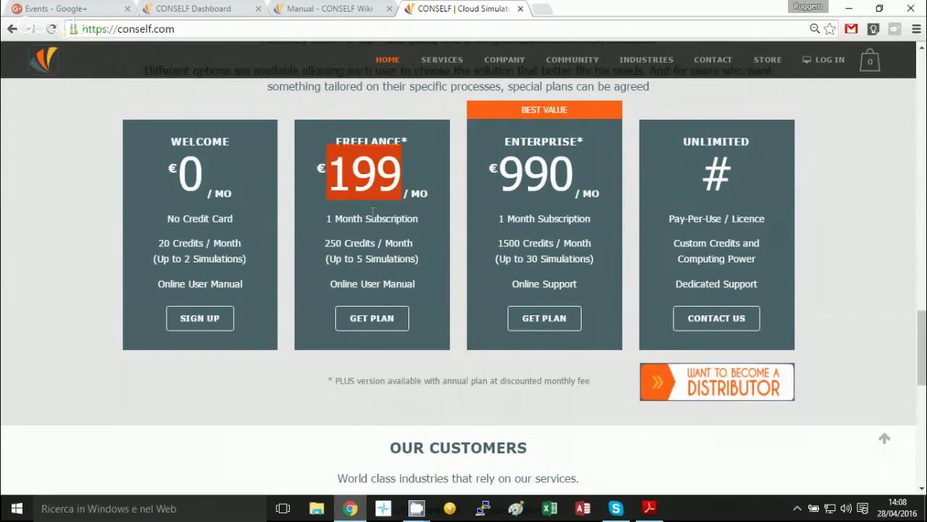
{"action": "left_click_drag", "start_coordinate": [322, 244], "coordinate": [376, 243]}
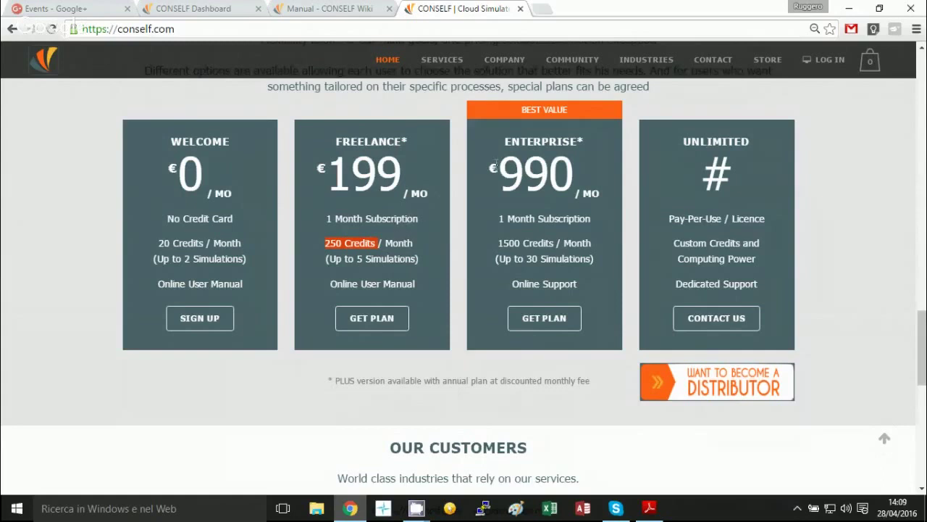
{"action": "left_click_drag", "start_coordinate": [492, 171], "coordinate": [588, 207]}
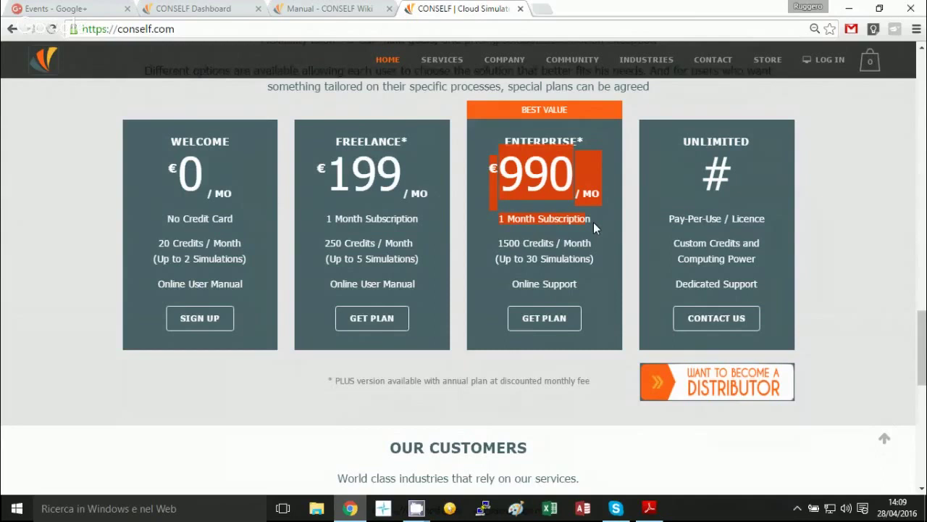
{"action": "left_click_drag", "start_coordinate": [500, 244], "coordinate": [171, 130]}
{"action": "left_click", "coordinate": [588, 259]}
{"action": "left_click", "coordinate": [173, 133]}
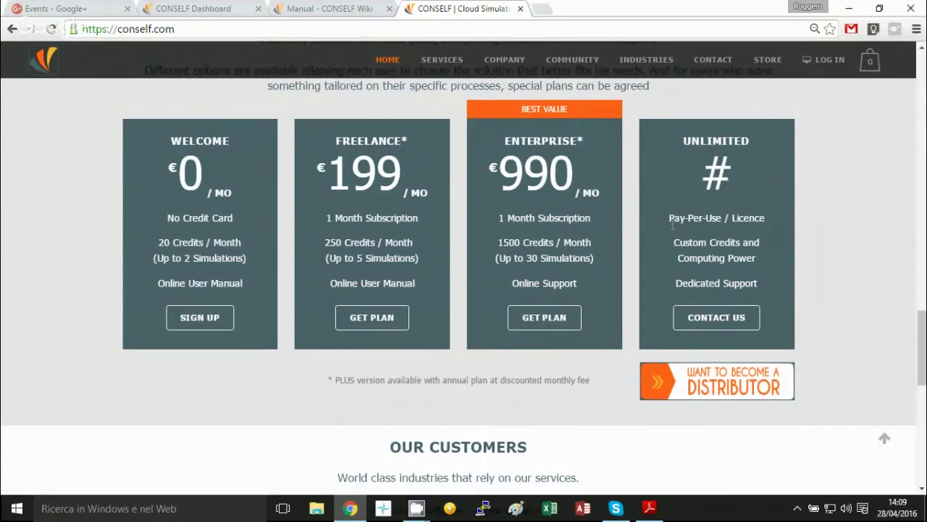
Step: Review the release notes and the upcoming events listed near the end of the home page
{"action": "scroll", "coordinate": [673, 226], "scroll_direction": "down", "scroll_amount": 5}
{"action": "left_click_drag", "start_coordinate": [303, 236], "coordinate": [420, 369]}
{"action": "left_click", "coordinate": [414, 304]}
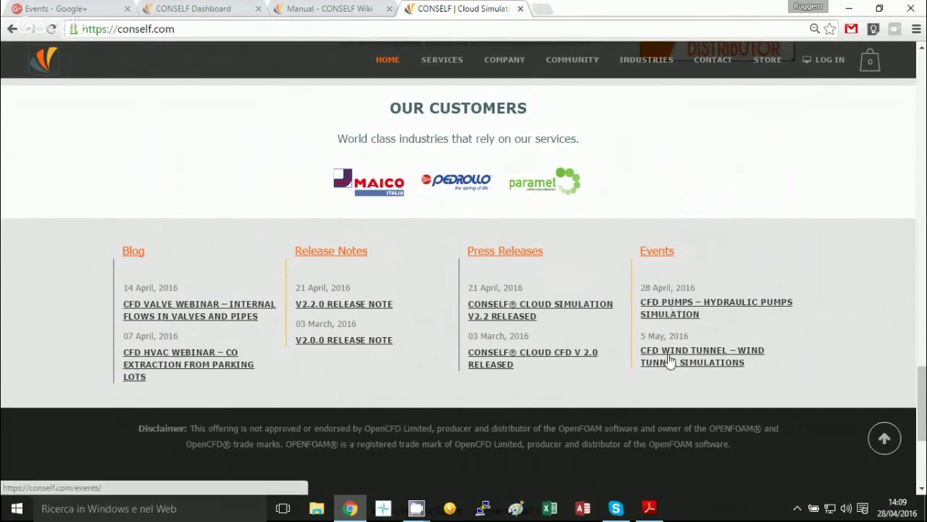
{"action": "left_click_drag", "start_coordinate": [679, 273], "coordinate": [766, 374]}
{"action": "left_click", "coordinate": [768, 383]}
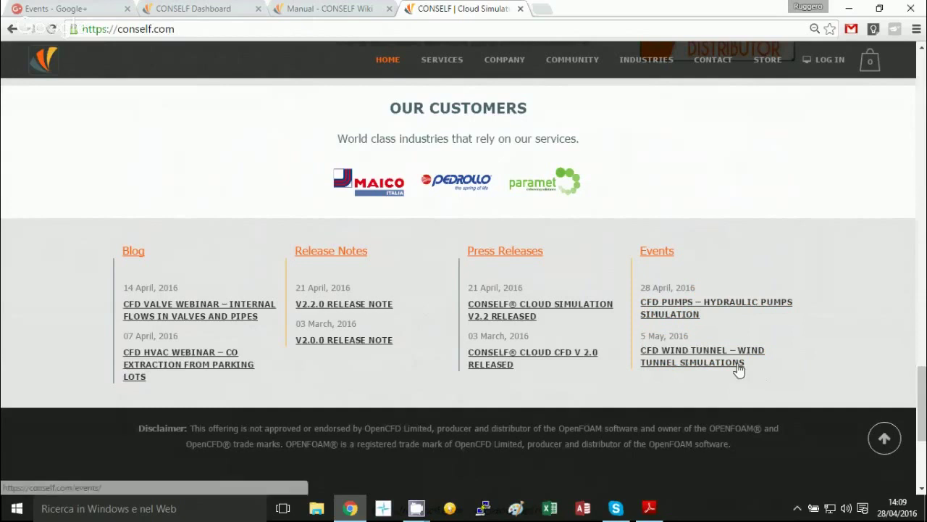
Step: Return to the CONSELF Dashboard, open the impeller case and load its CFD_2016-04-28 step in the results viewer
{"action": "left_click", "coordinate": [220, 8]}
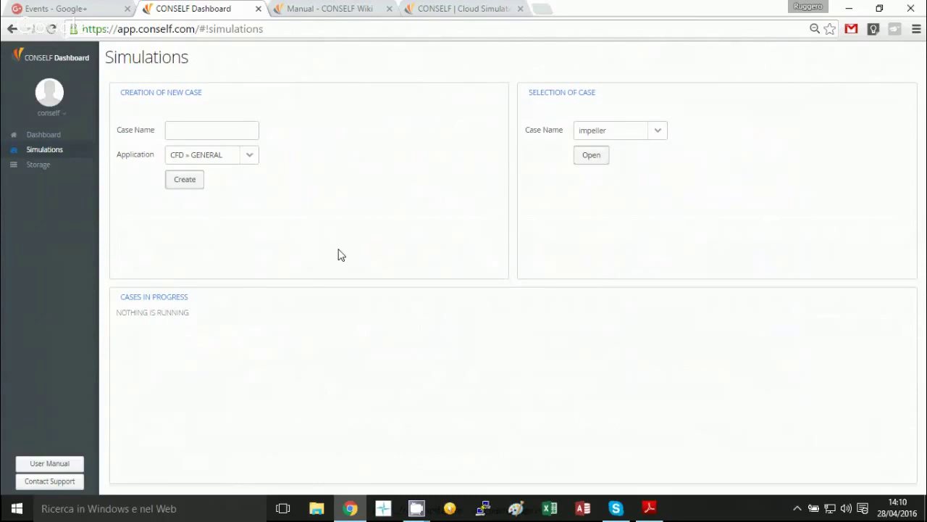
{"action": "left_click", "coordinate": [585, 160]}
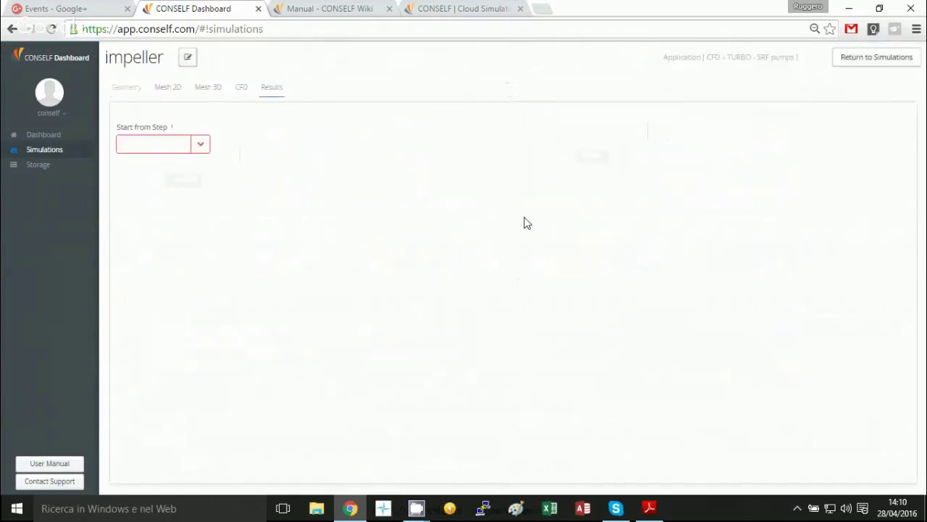
{"action": "left_click", "coordinate": [202, 146]}
{"action": "left_click", "coordinate": [205, 165]}
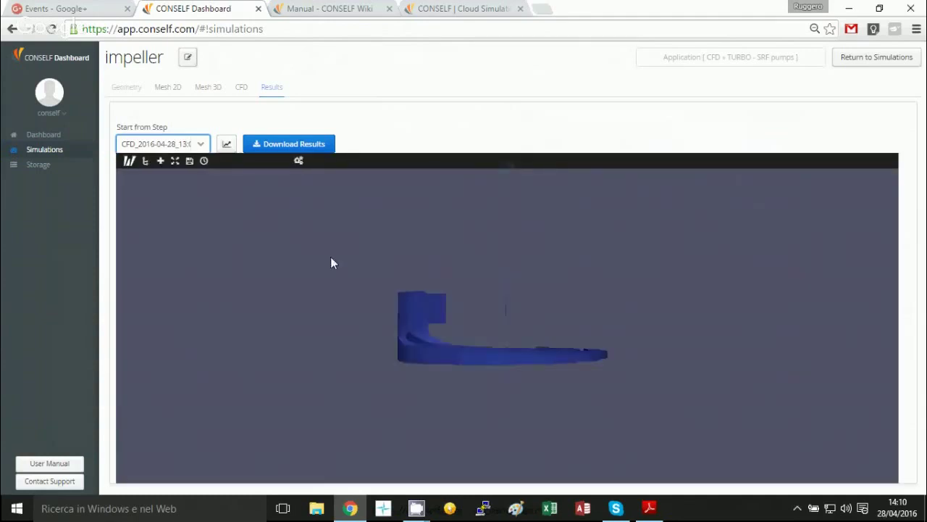
Step: Inspect the residuals chart of the CFD run over the iterations and close it
{"action": "left_click", "coordinate": [228, 145]}
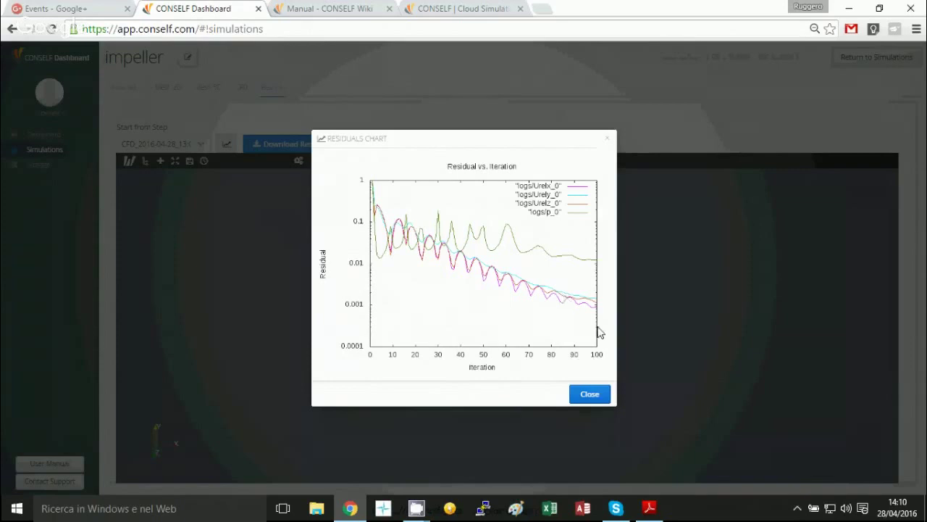
{"action": "left_click", "coordinate": [590, 394]}
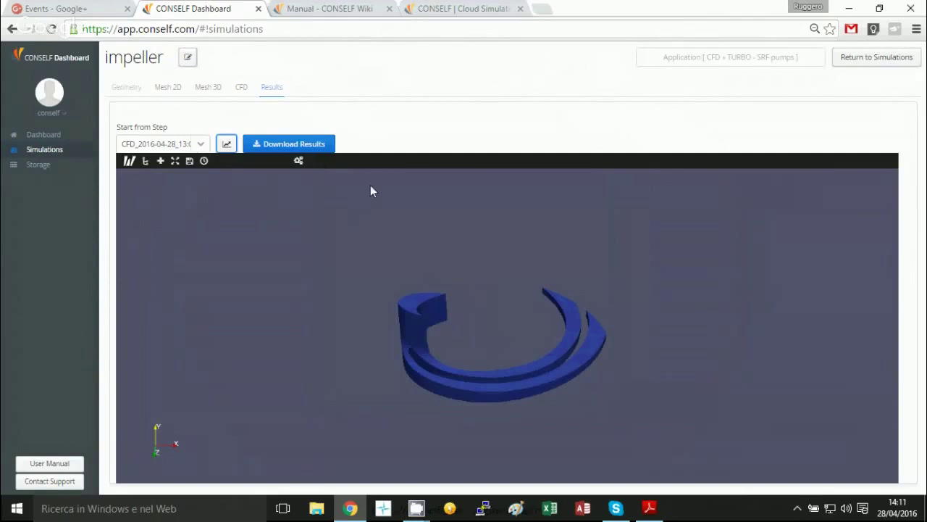
Step: Show the time controls in the results viewer and jump to the last saved step, 100
{"action": "left_click_drag", "start_coordinate": [463, 324], "coordinate": [482, 318]}
{"action": "scroll", "coordinate": [491, 366], "scroll_direction": "up", "scroll_amount": 5}
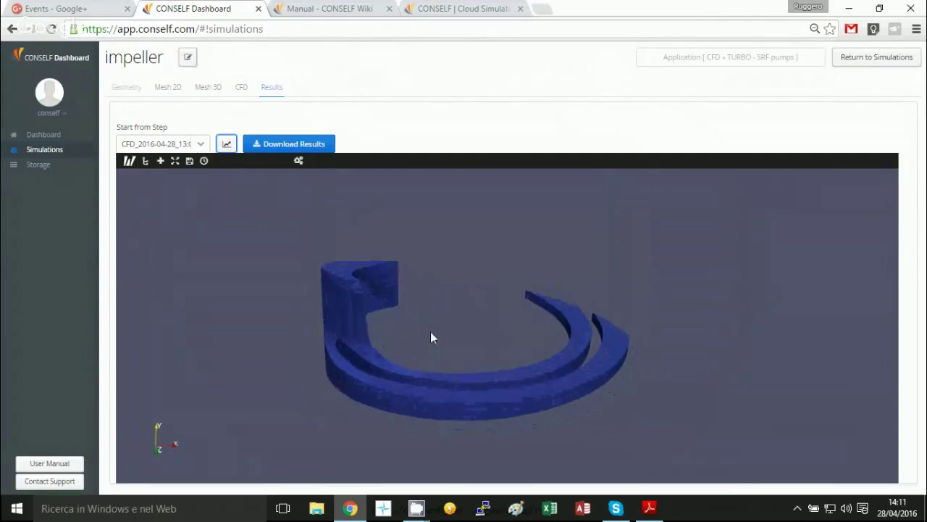
{"action": "left_click", "coordinate": [204, 160]}
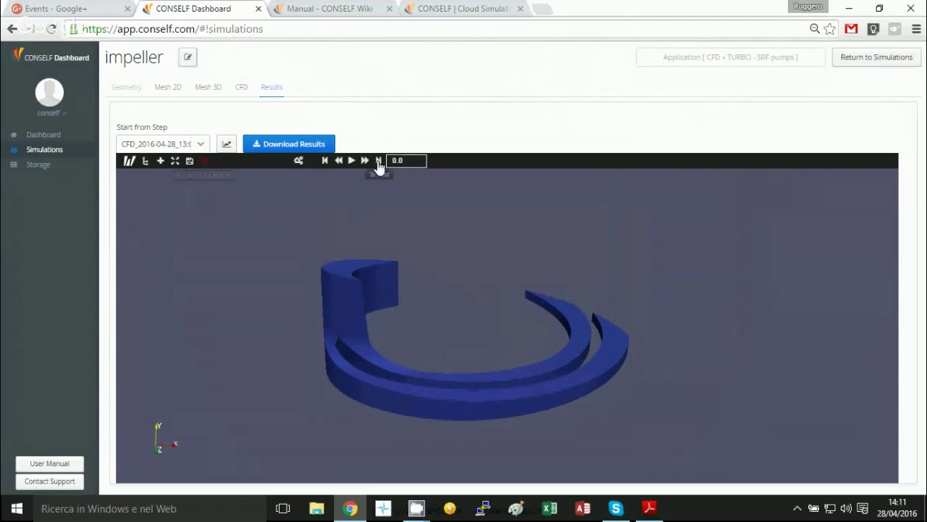
{"action": "left_click", "coordinate": [377, 161]}
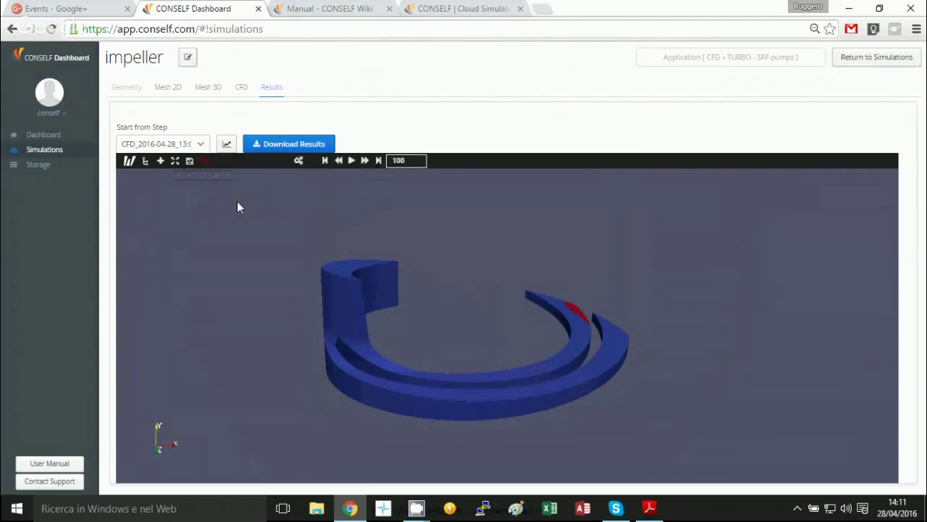
Step: Colour the system.foam surface by pressure and rescale the colour range to the data at the current step
{"action": "left_click", "coordinate": [129, 161]}
{"action": "left_click", "coordinate": [155, 181]}
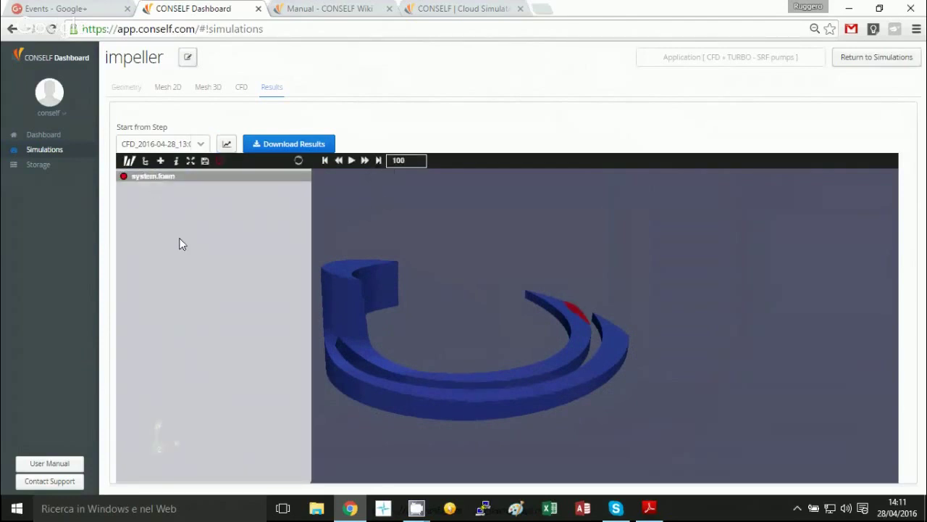
{"action": "left_click", "coordinate": [218, 243]}
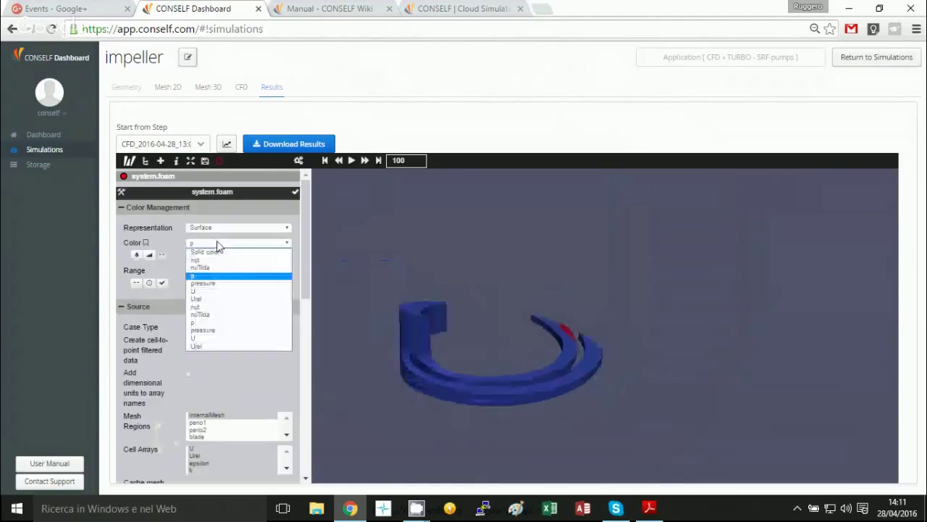
{"action": "left_click", "coordinate": [210, 283]}
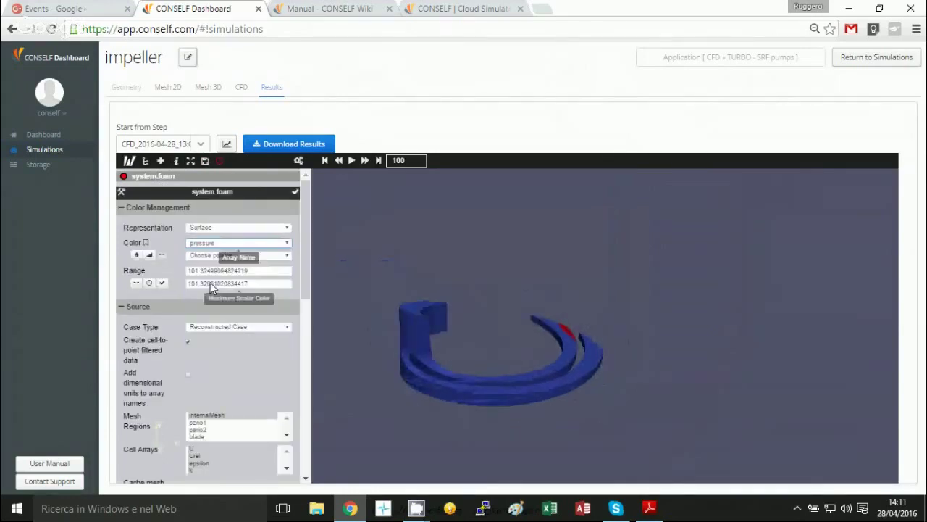
{"action": "left_click", "coordinate": [164, 283]}
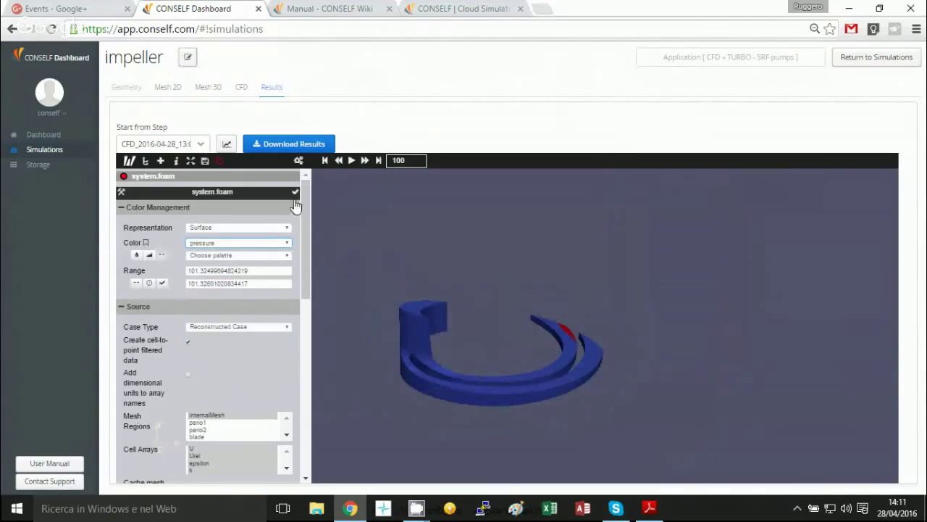
{"action": "left_click", "coordinate": [161, 283]}
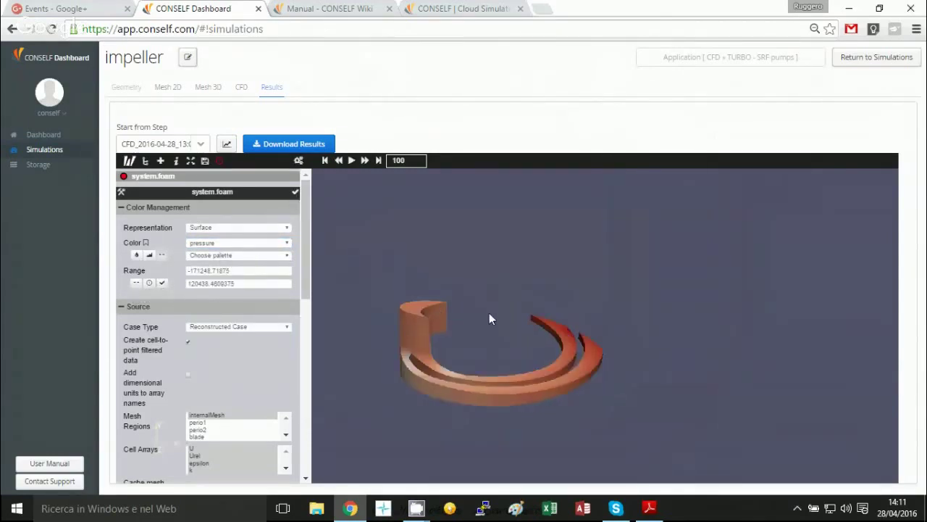
Step: Examine the pressure distribution over the impeller blade passage from different angles, together with the minimum value of the colour range
{"action": "left_click_drag", "start_coordinate": [485, 320], "coordinate": [470, 311]}
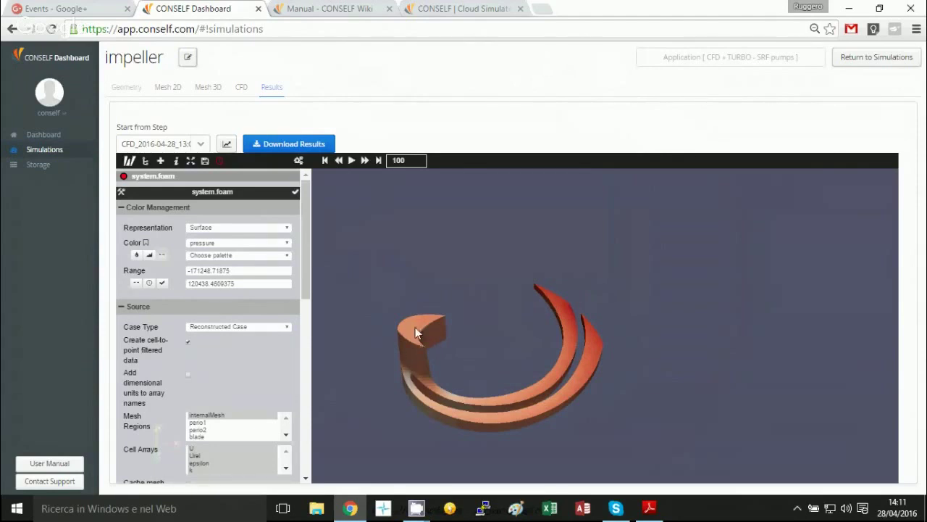
{"action": "left_click_drag", "start_coordinate": [412, 366], "coordinate": [384, 336]}
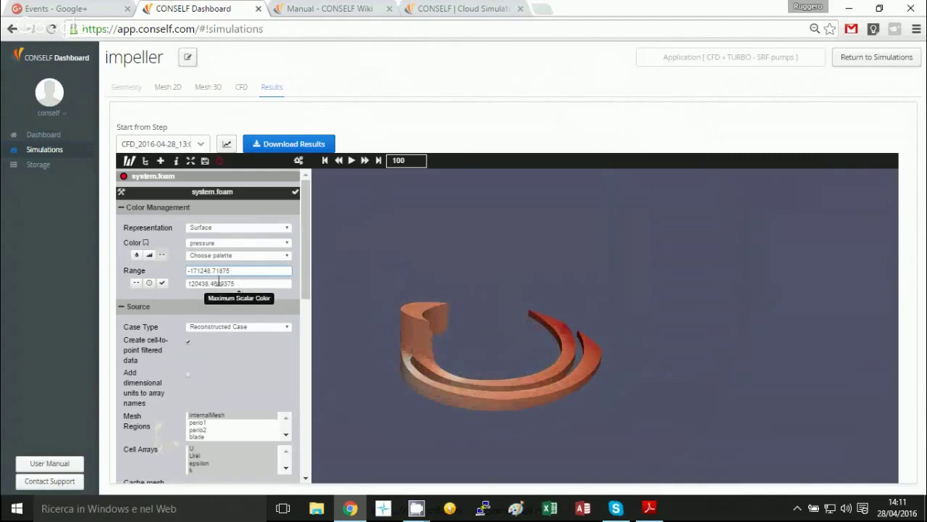
{"action": "left_click", "coordinate": [192, 271]}
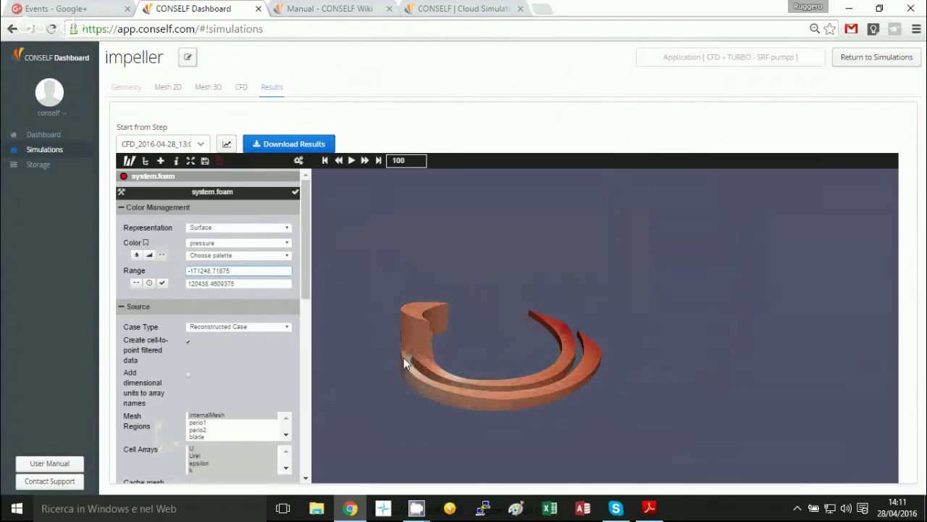